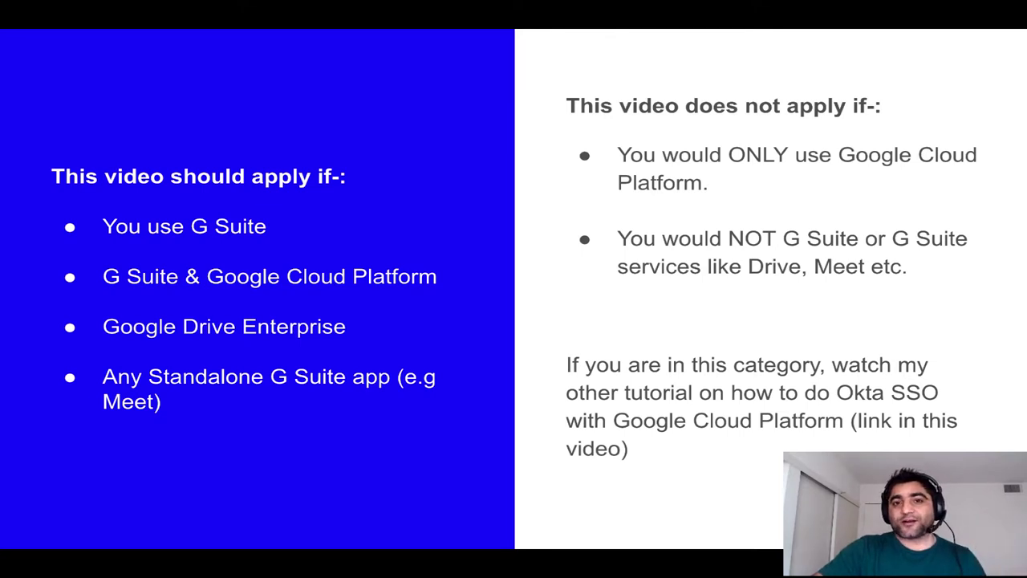
- Advance to the 'Okta to Google SSO Setup Steps' slide, showing step 1: Login to Google Admin Console
key("Right")
key("Right")
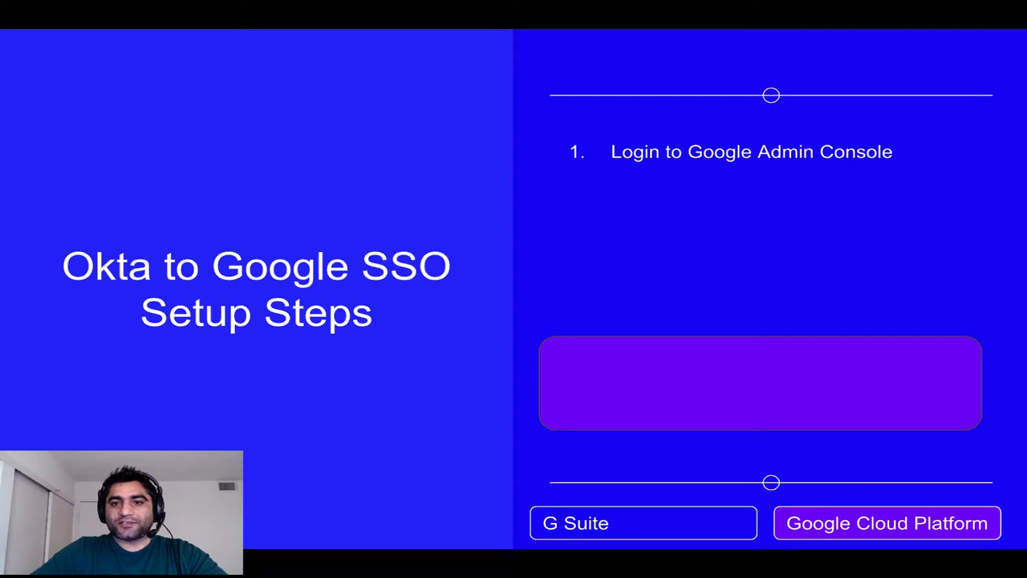
- Reveal the remaining setup steps, then advance to the 'Okta to Google SSO Perquisites' slide
key("Right")
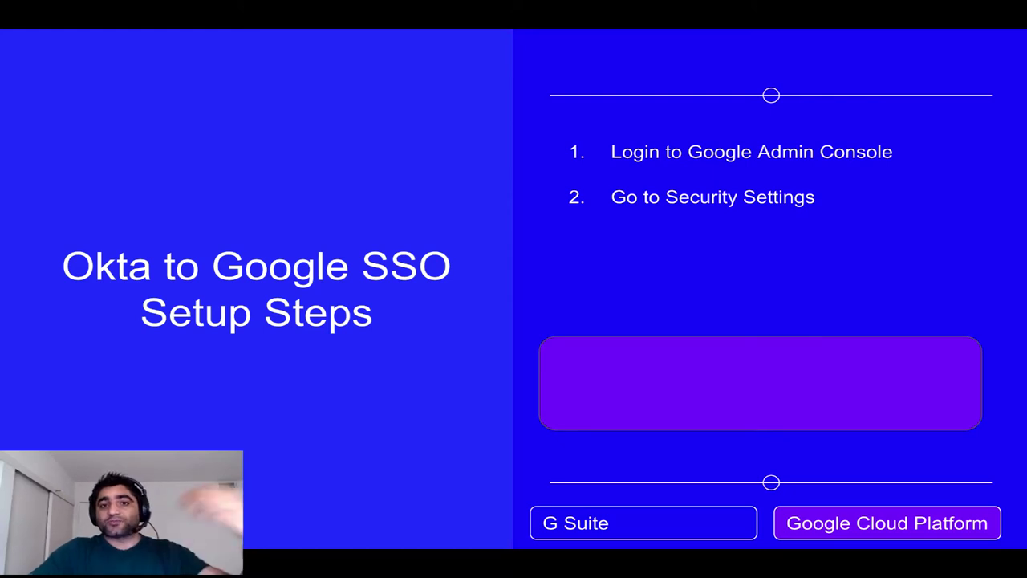
key("Right")
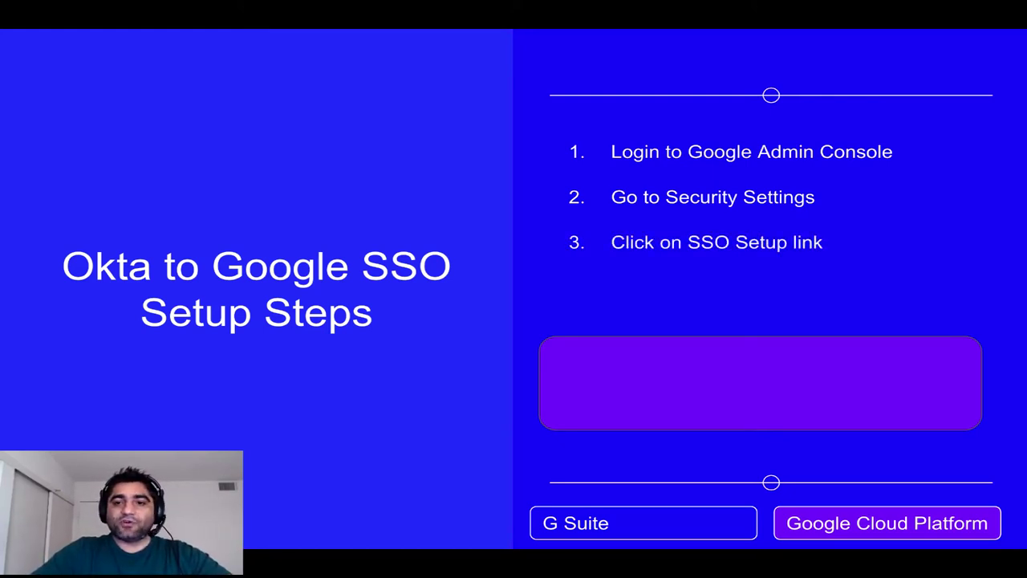
key("Right")
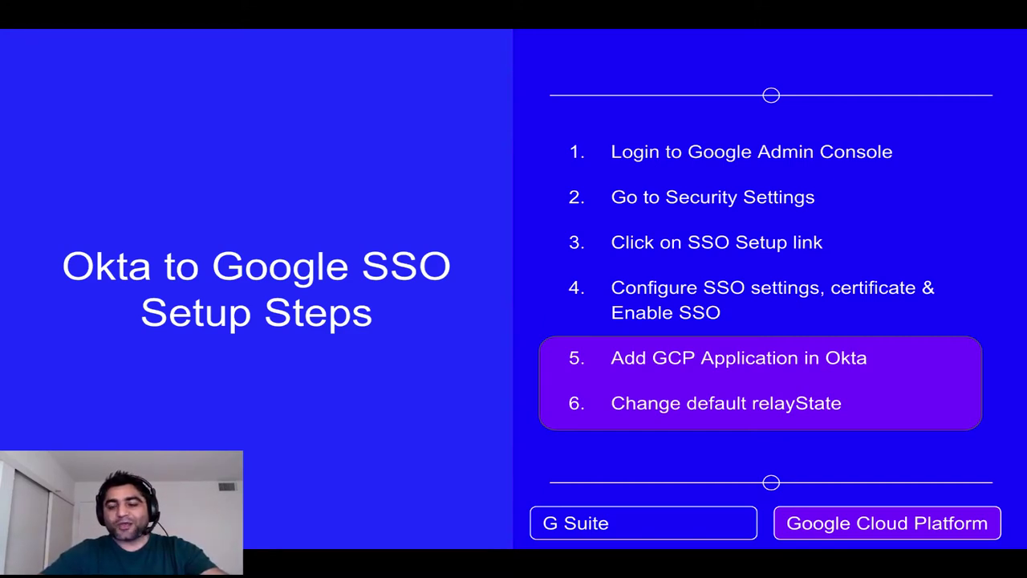
key("Right")
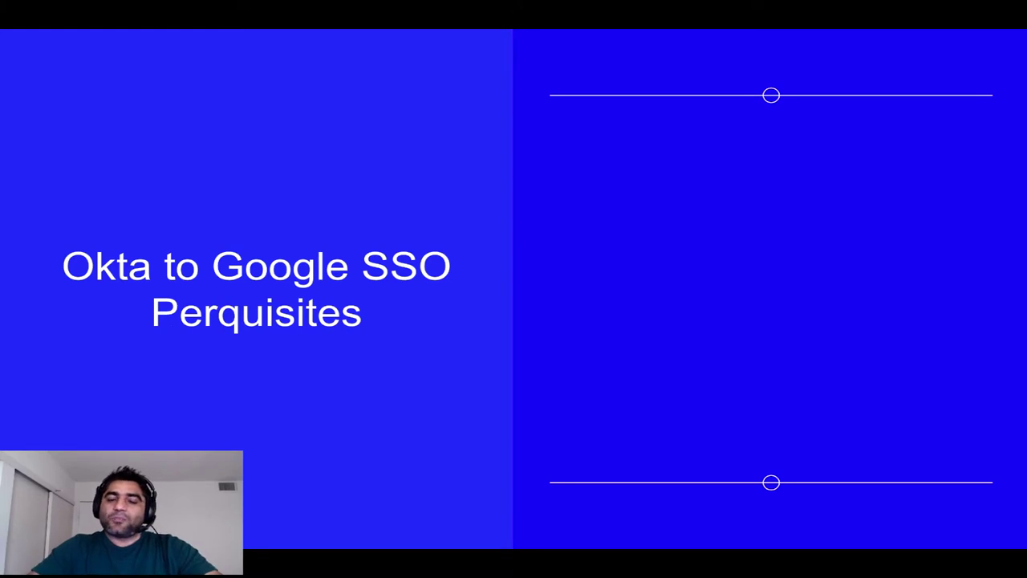
- Reveal the Okta admin, Google admin, test users, static IP and dedicated-accounts bullets, then go to 'Setup for my Demo'
key("Right")
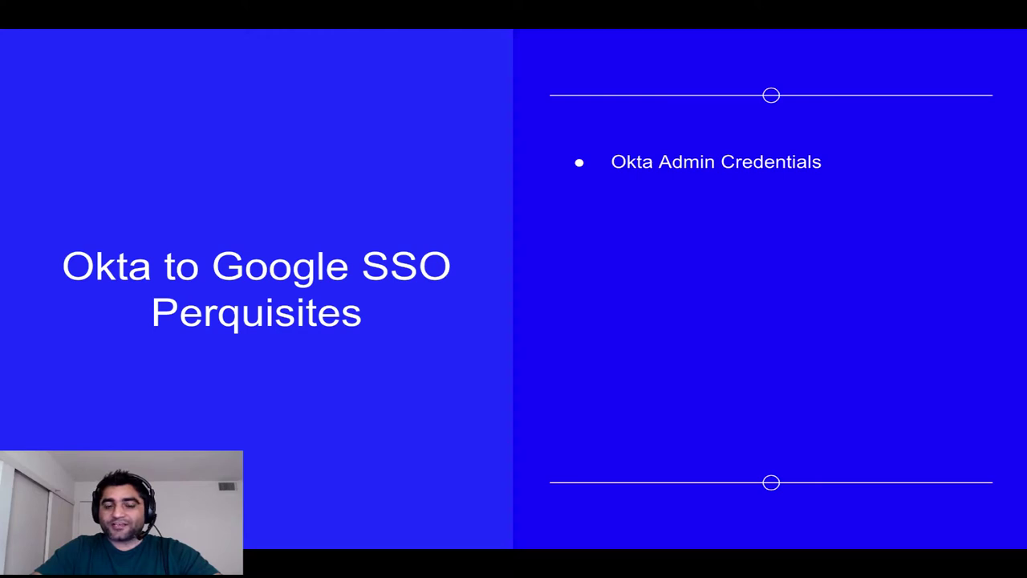
key("Right")
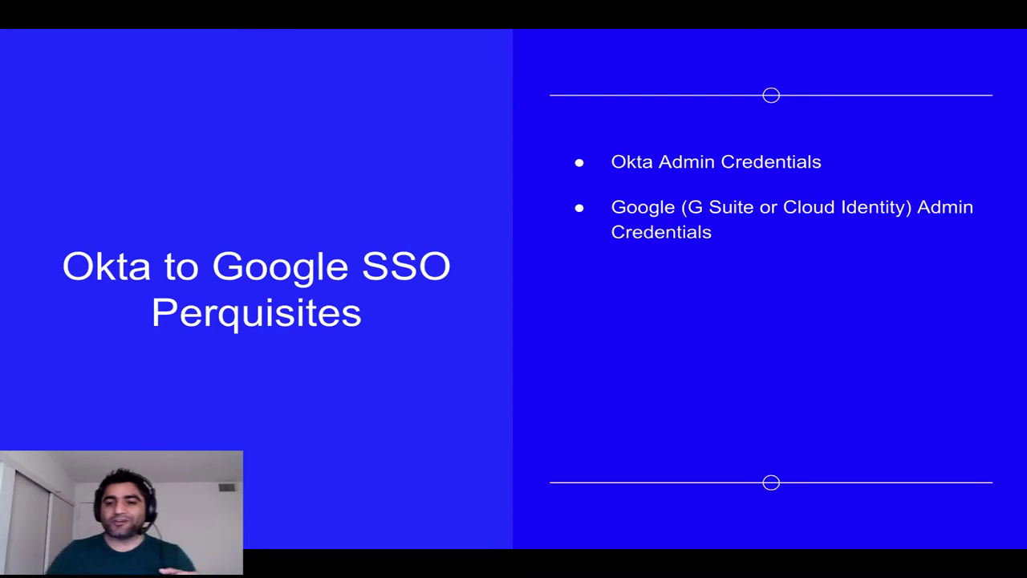
key("Right")
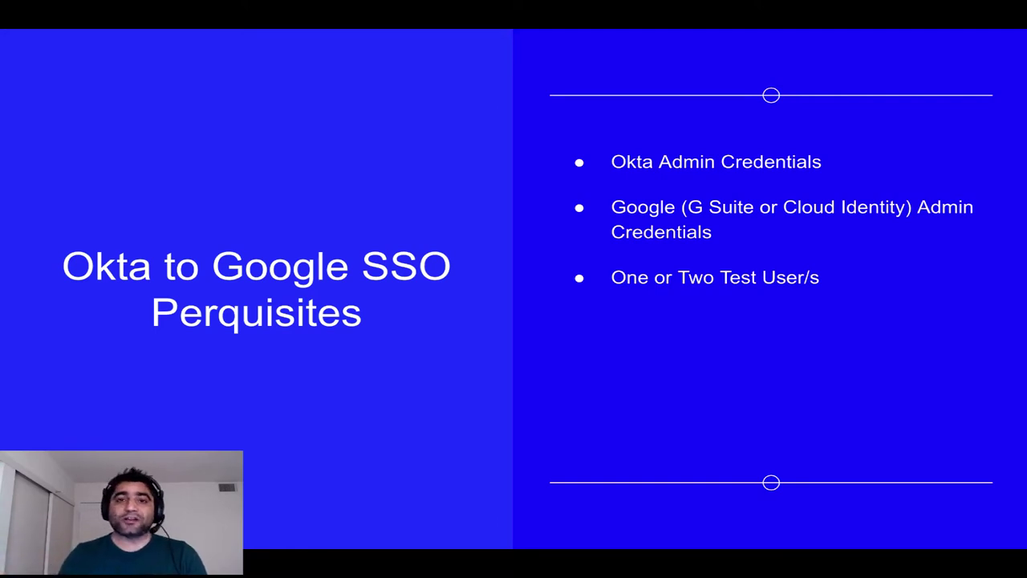
key("Right")
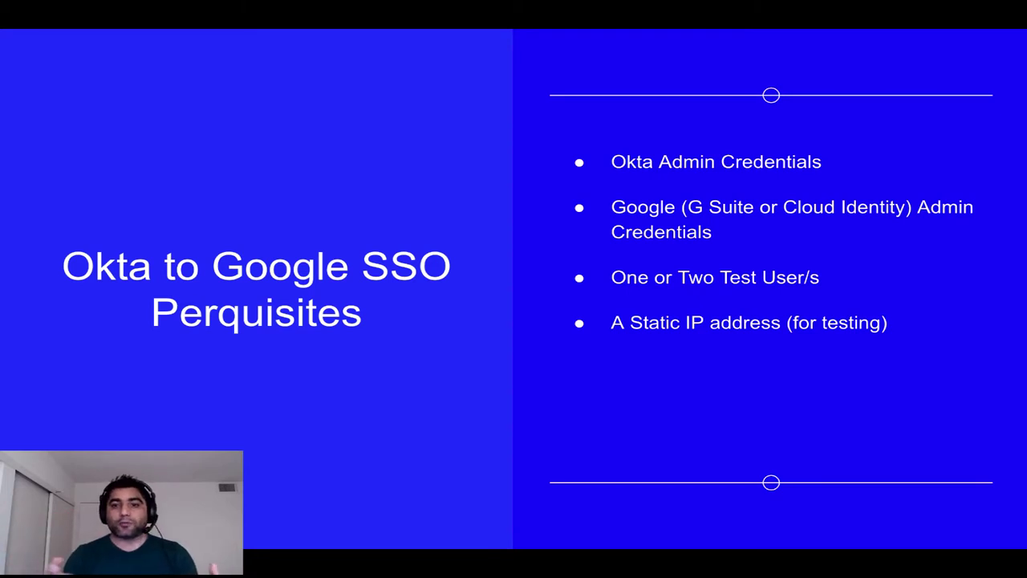
key("Right")
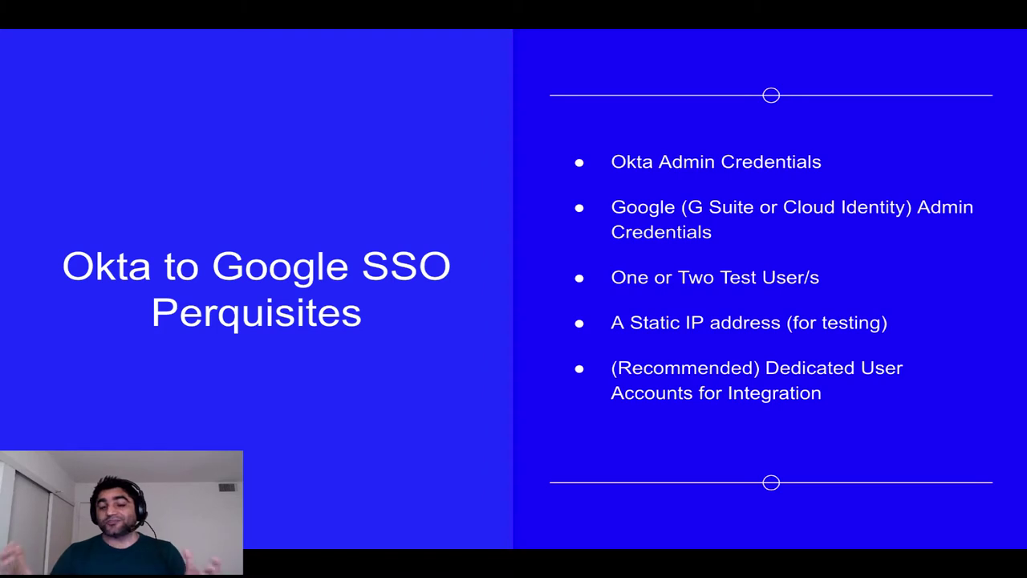
key("Right")
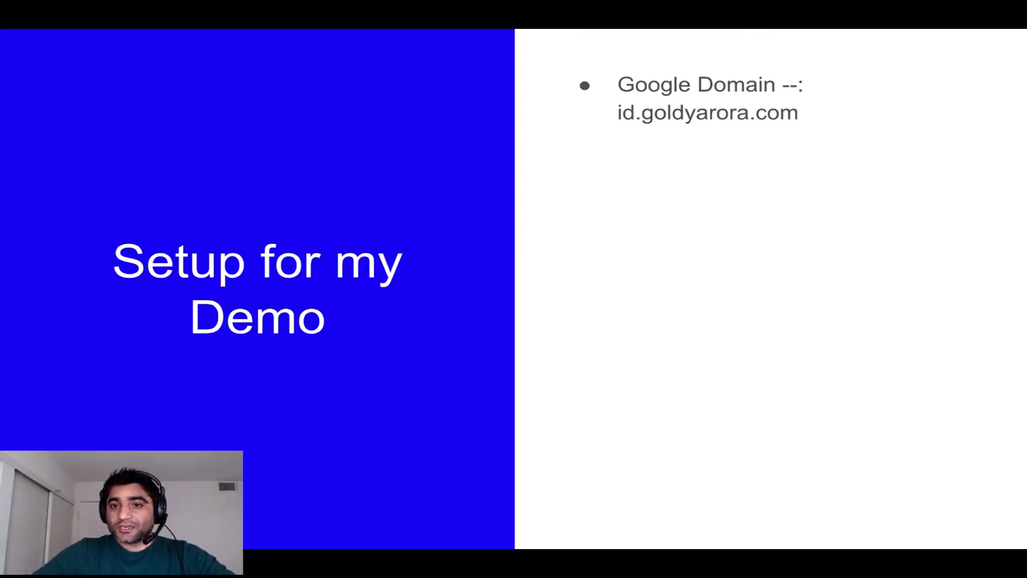
- Reveal the AD/Okta Domain, Test User and Dedicated IP Address bullets, then exit presentation mode
key("Right")
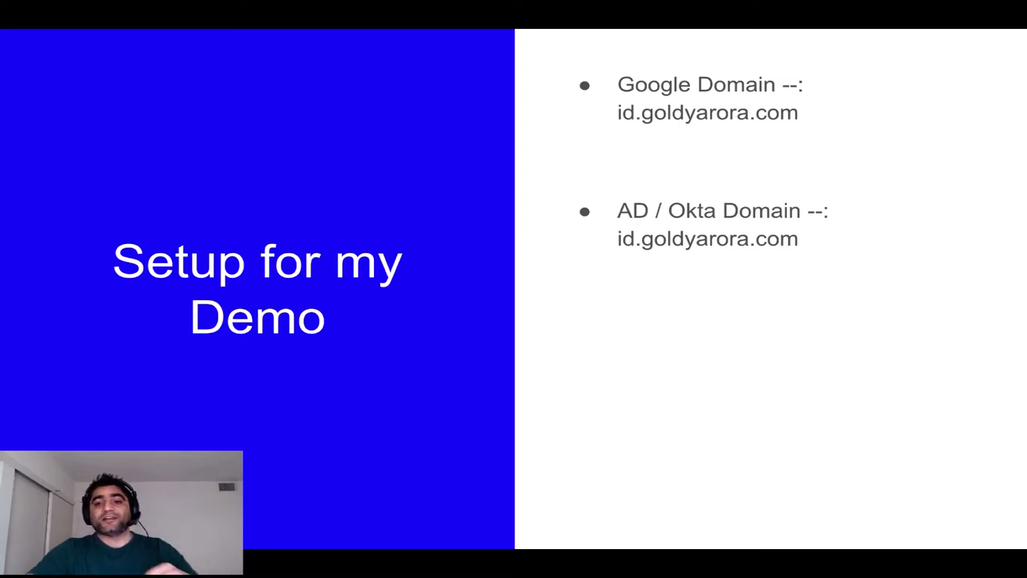
key("Right")
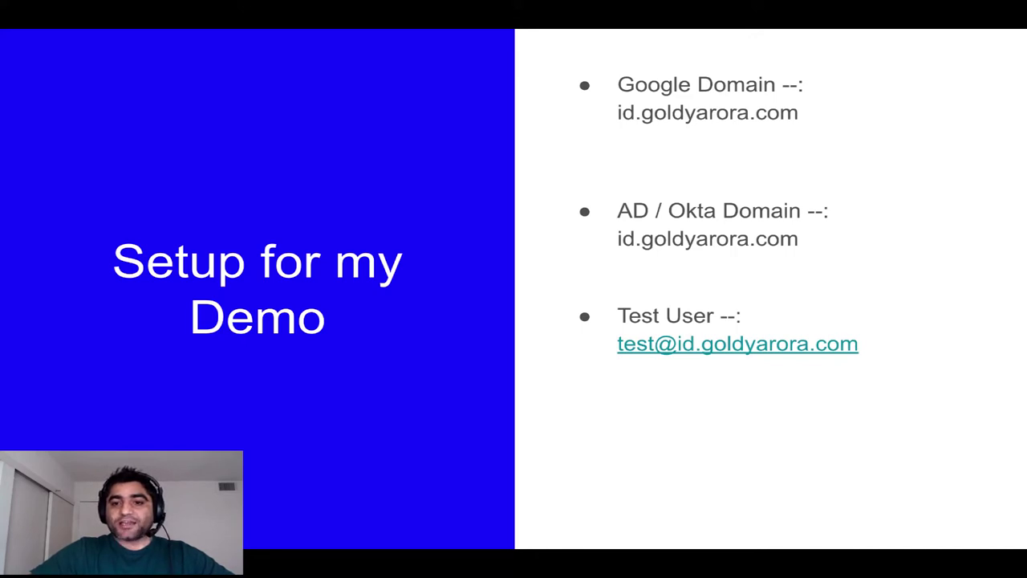
key("Right")
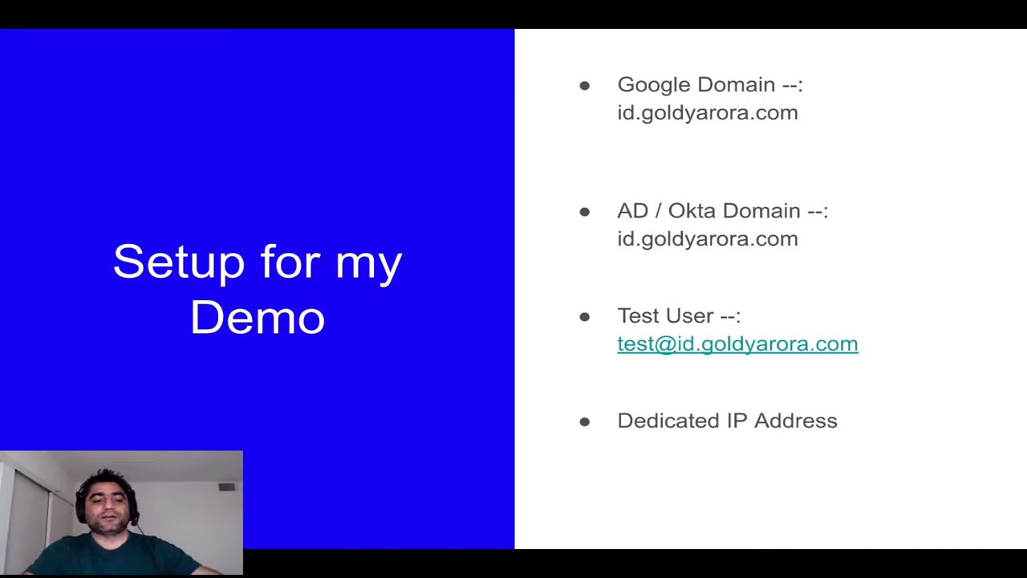
key("Escape")
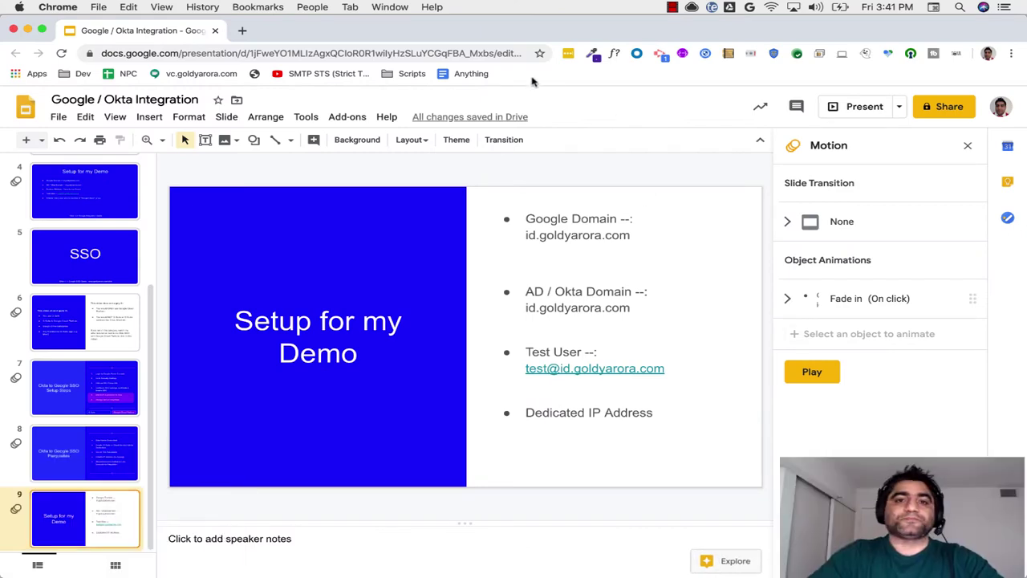
- Open a new incognito window and go to the SSO sign-in site
left_click(1012, 54)
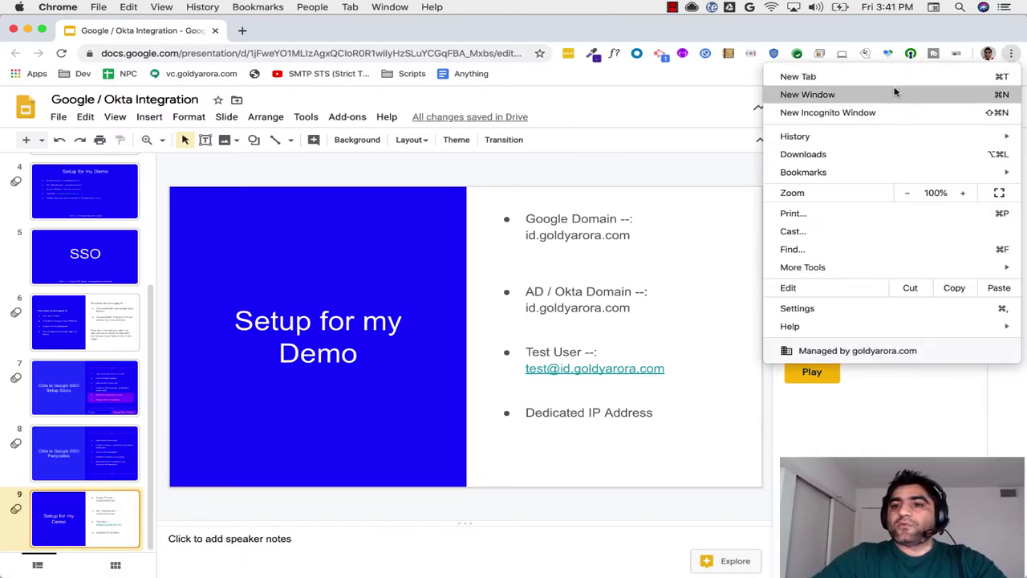
left_click(869, 112)
type("sso")
key("Return")
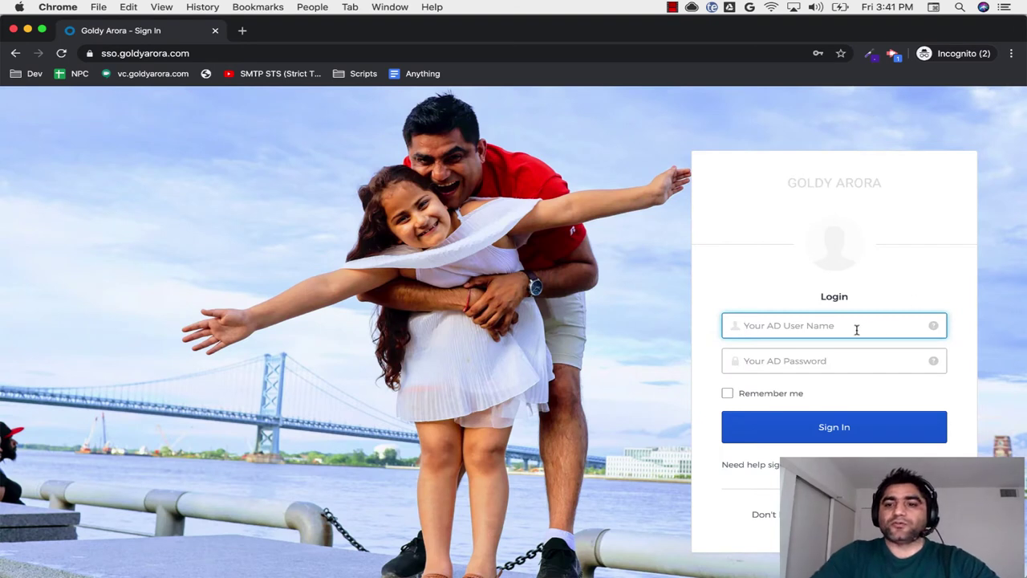
- Sign in with the saved admin login and open the Okta Admin console
left_click(857, 329)
left_click(805, 361)
key("Return")
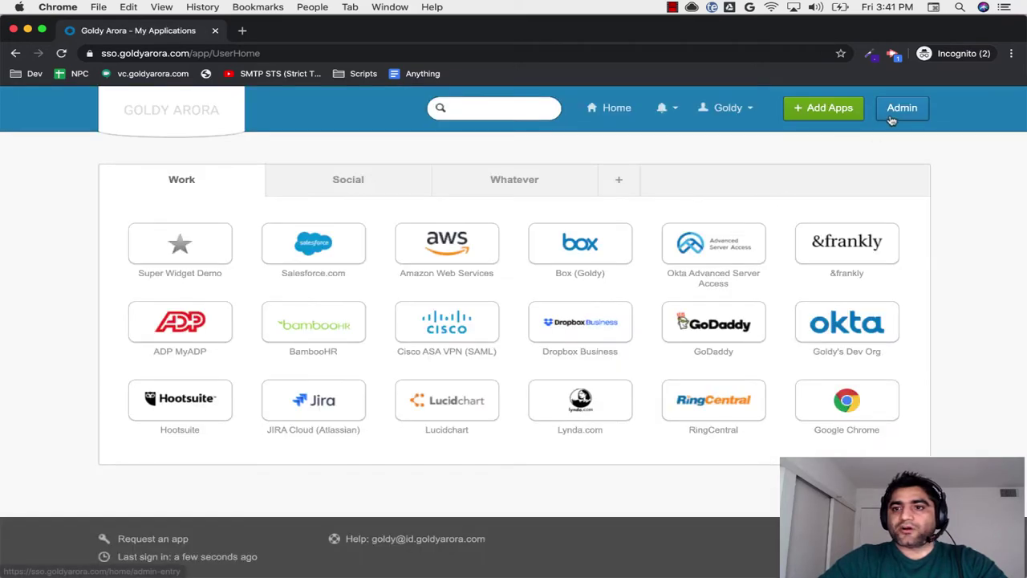
left_click(894, 119)
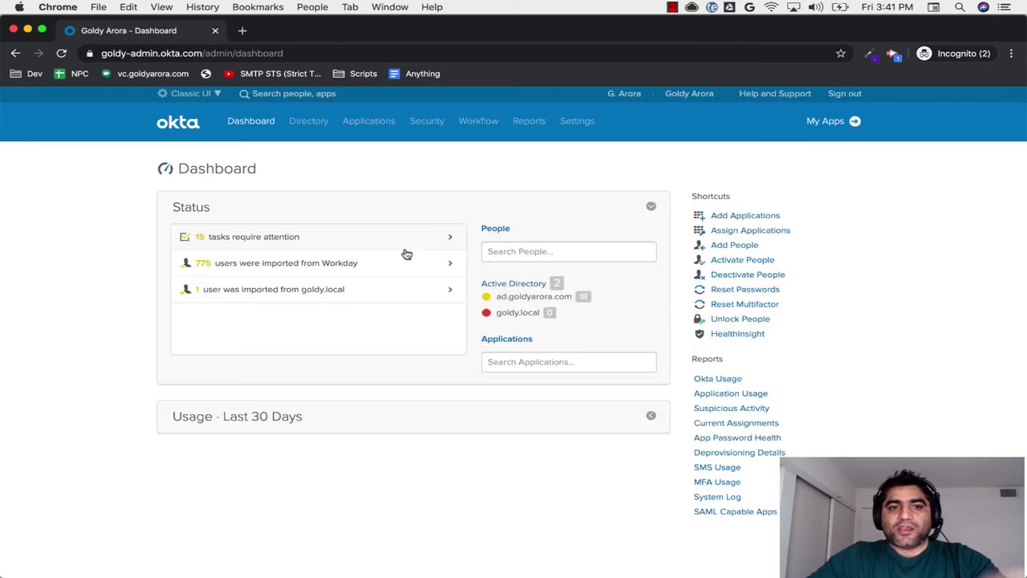
- Search Applications for 'g' and open the G Suite application
mouse_move(369, 121)
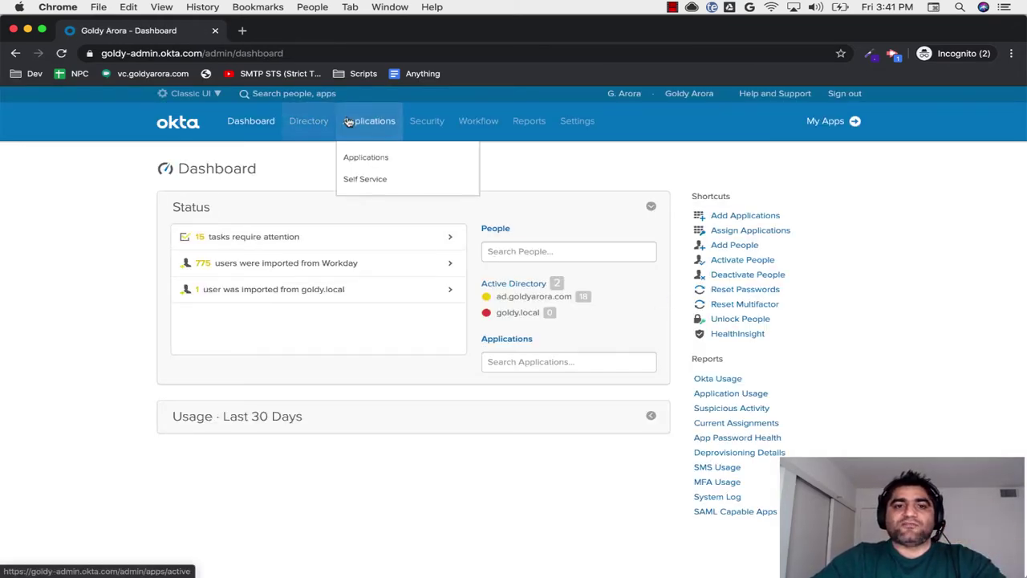
left_click(358, 156)
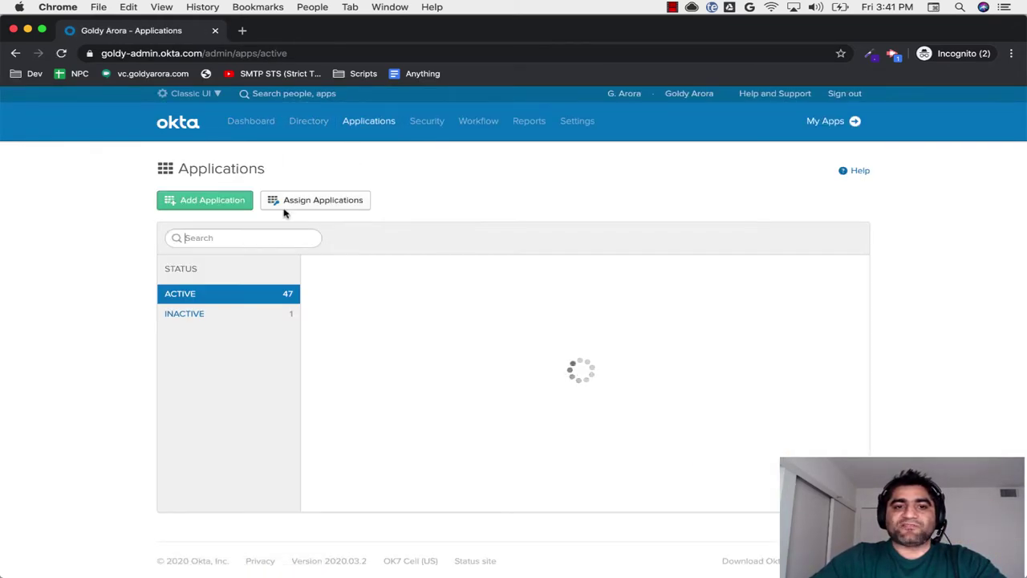
left_click(274, 236)
type("g suite")
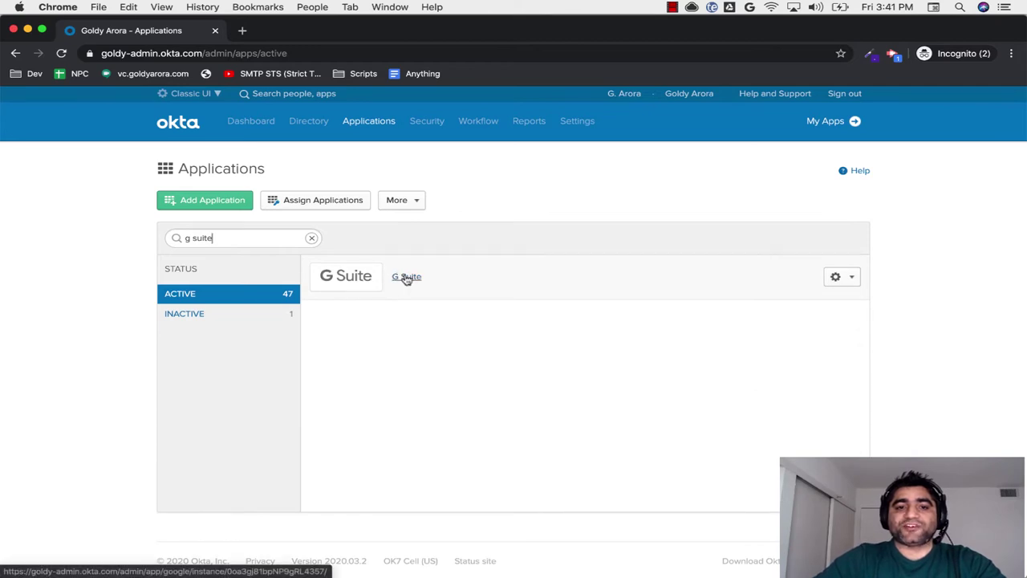
left_click(406, 277)
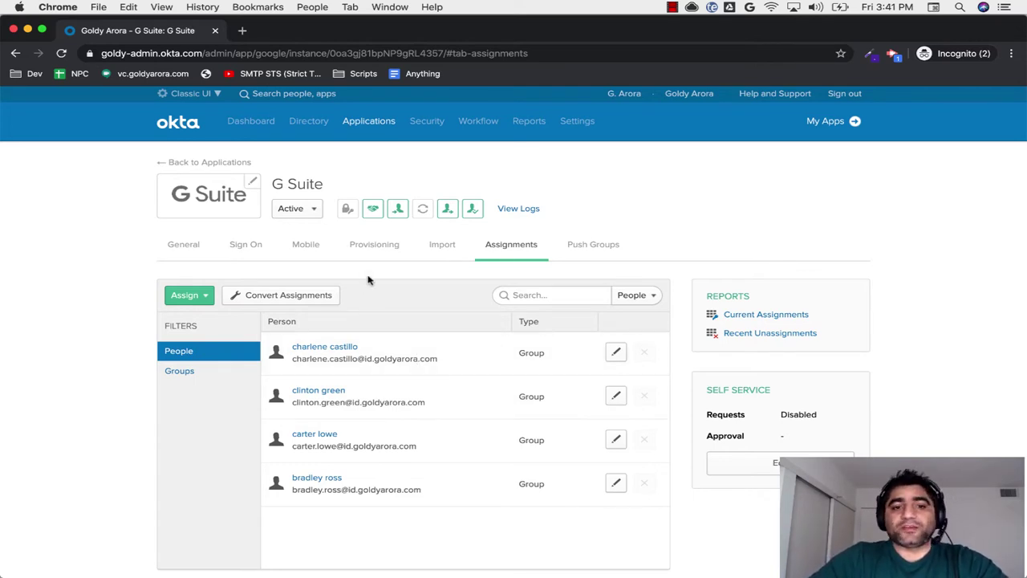
- Show the G Suite app's Sign On settings, where SAML 2.0 is not yet configured
left_click(240, 246)
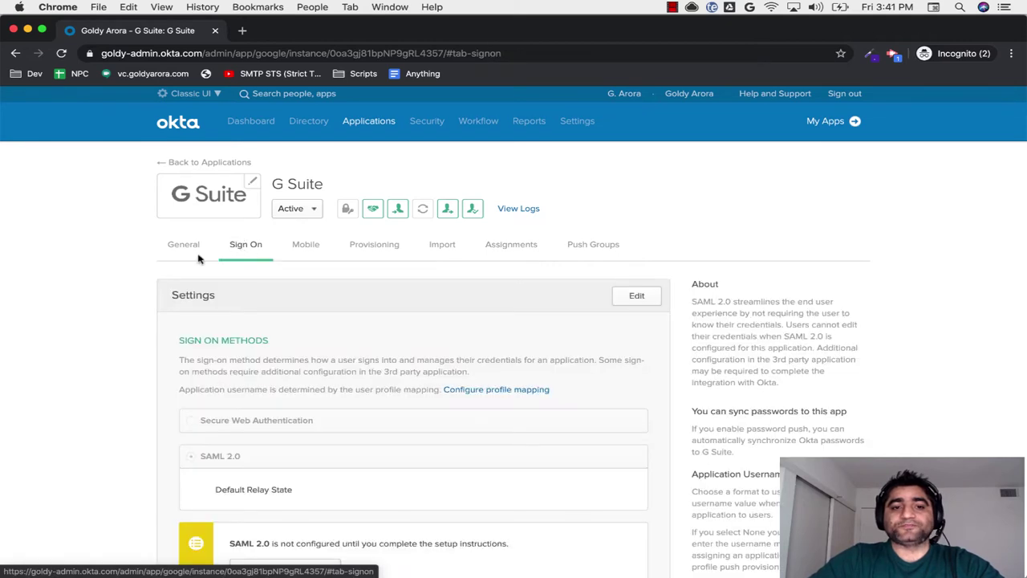
scroll(158, 386, "down", 5)
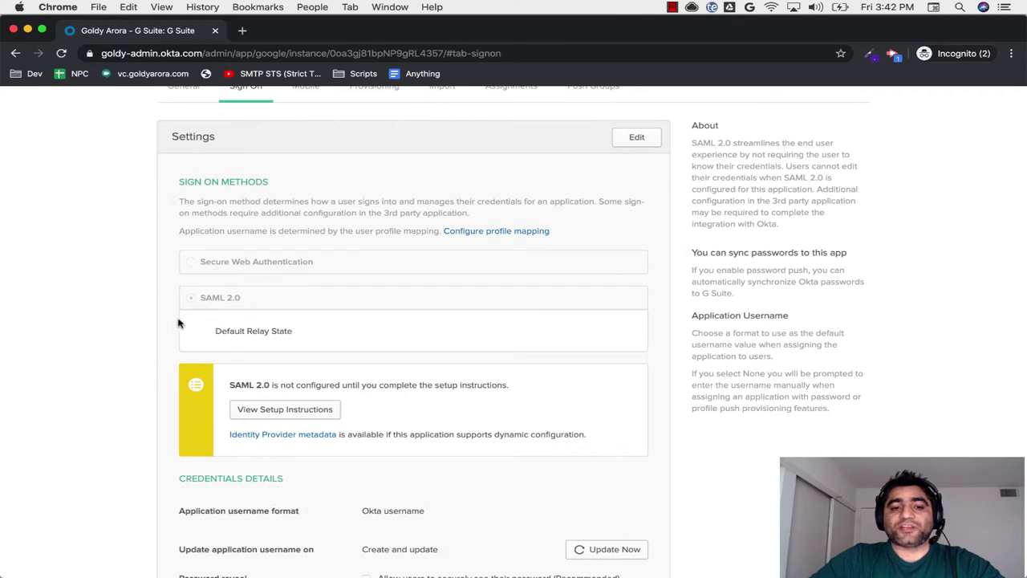
scroll(158, 402, "down", 3)
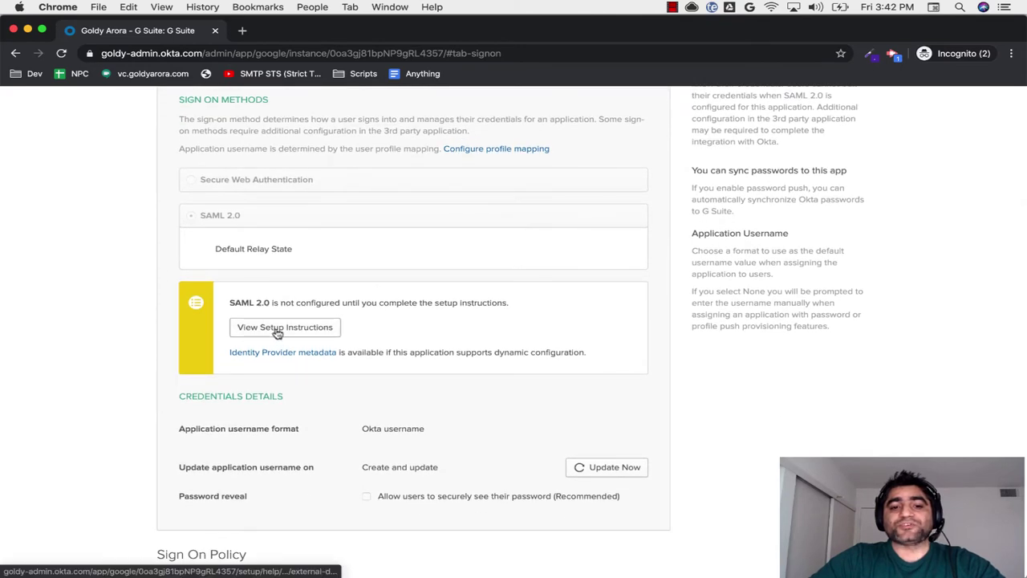
- Open the G Suite SAML setup instructions and scroll to the sign-in and sign-out URLs
left_click(275, 329)
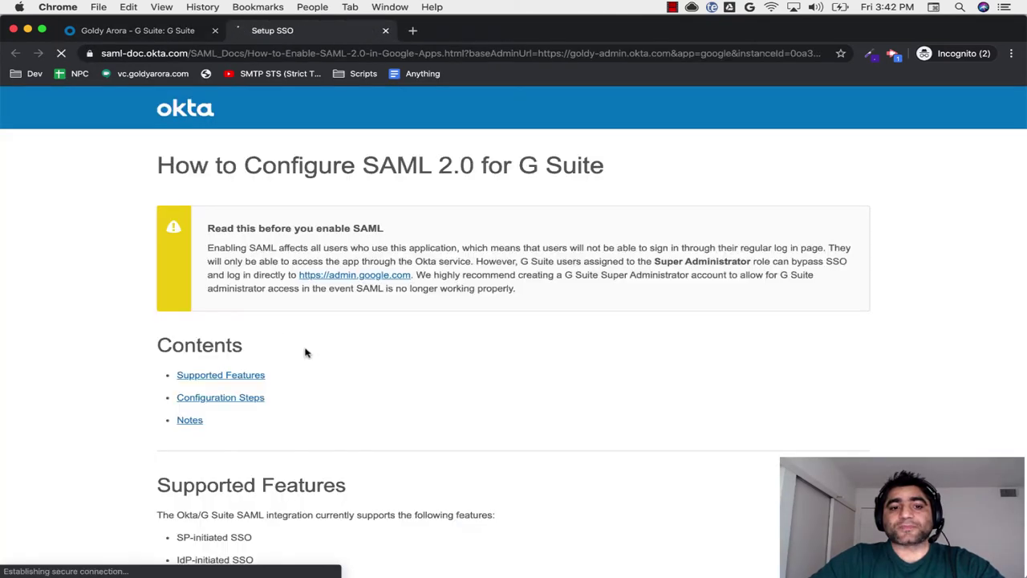
scroll(309, 355, "down", 8)
scroll(309, 355, "down", 15)
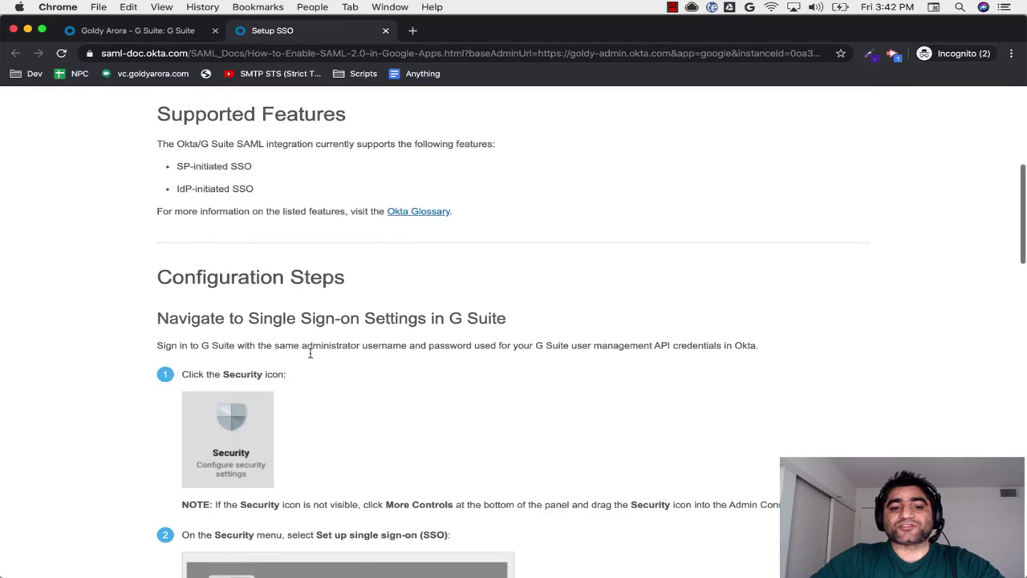
scroll(312, 356, "down", 2)
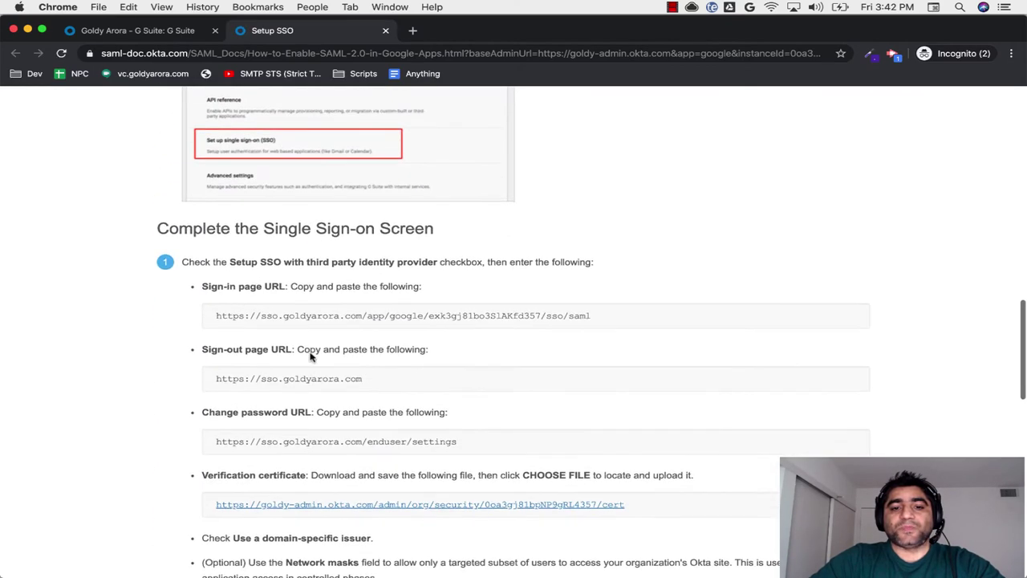
double_click(304, 297)
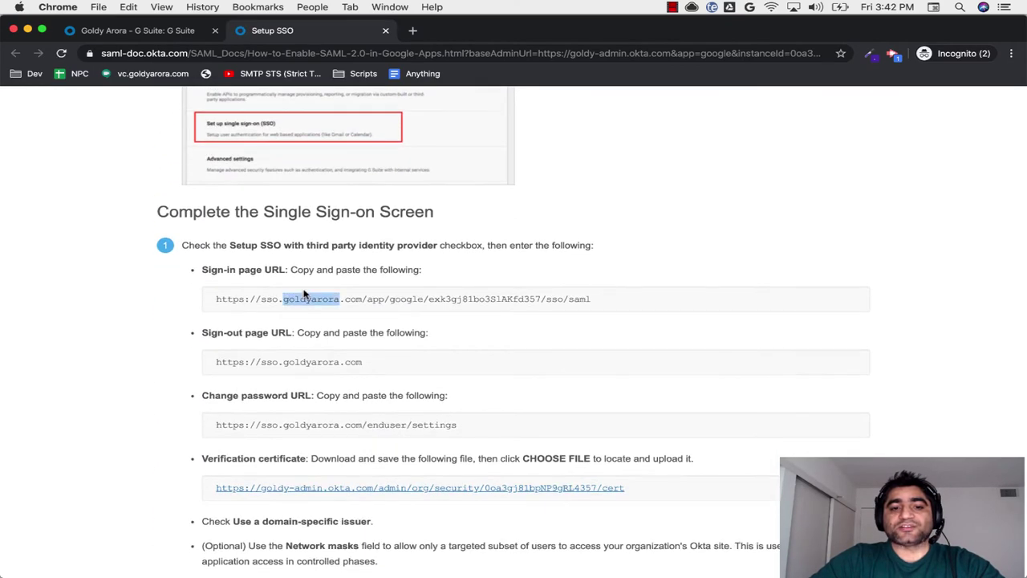
triple_click(291, 362)
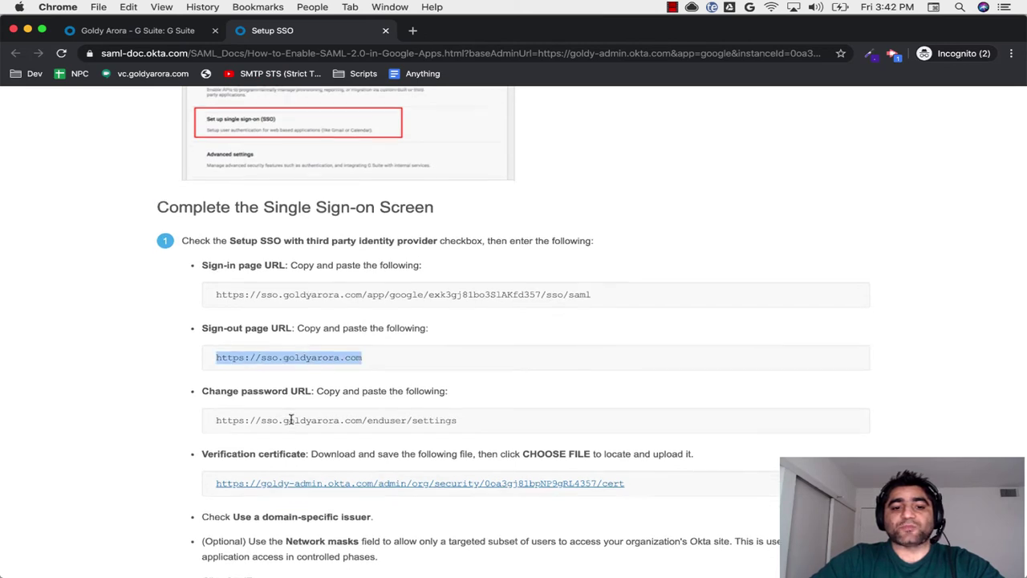
scroll(292, 422, "down", 1)
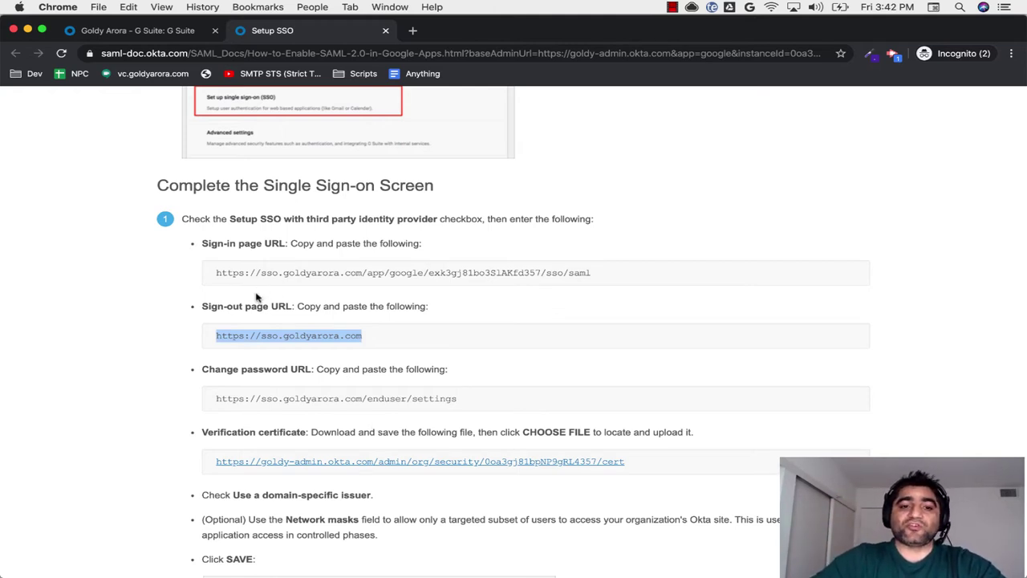
- Cross-check the G Suite app's Sign On page, then return to the setup guide
left_click(132, 30)
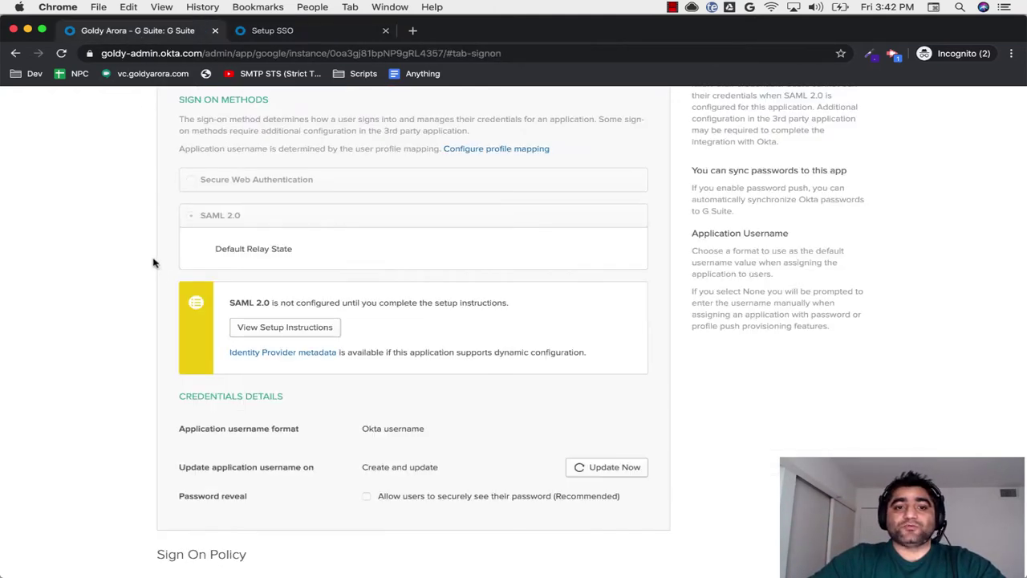
left_click(281, 31)
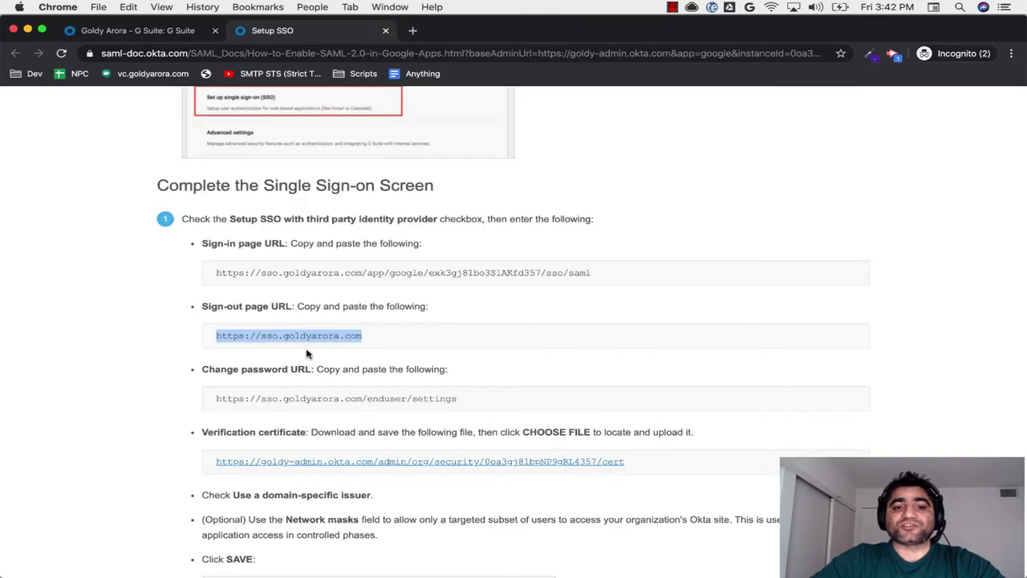
scroll(309, 353, "down", 2)
scroll(314, 381, "down", 1)
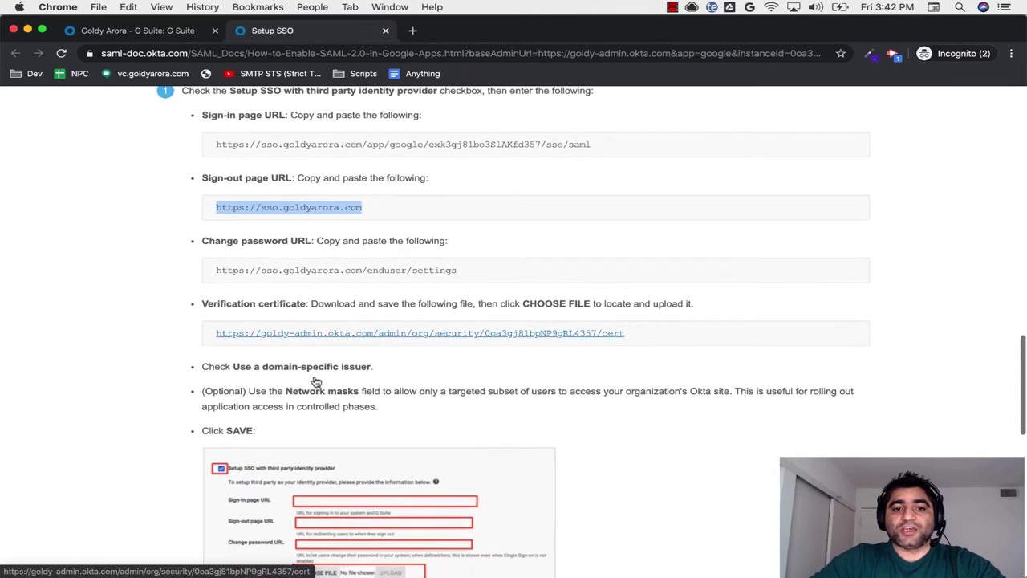
scroll(373, 231, "up", 3)
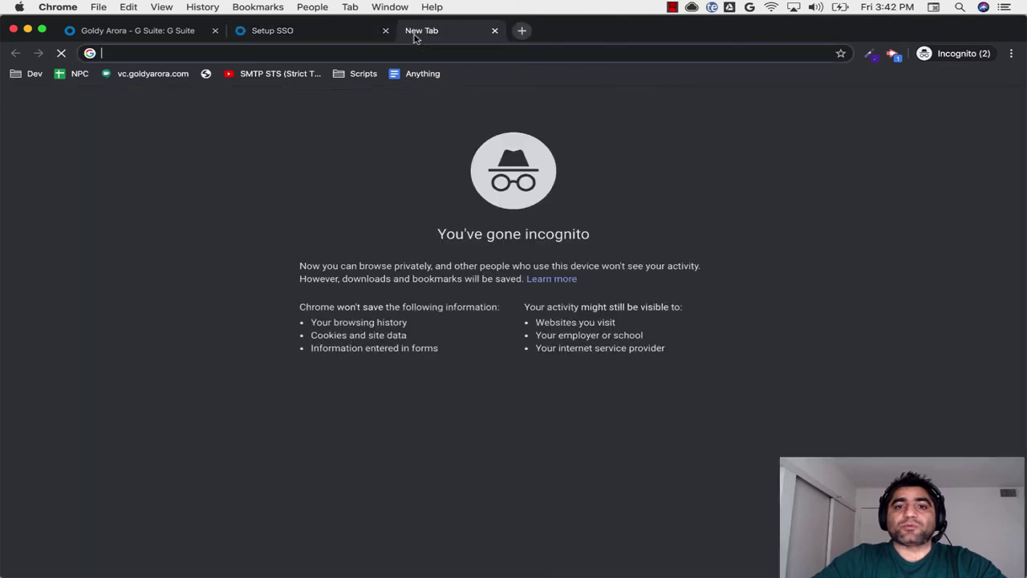
- Go to admin.google.com in a new tab and continue past 'Verify it's you'
left_click(413, 31)
type("admin.")
key("Return")
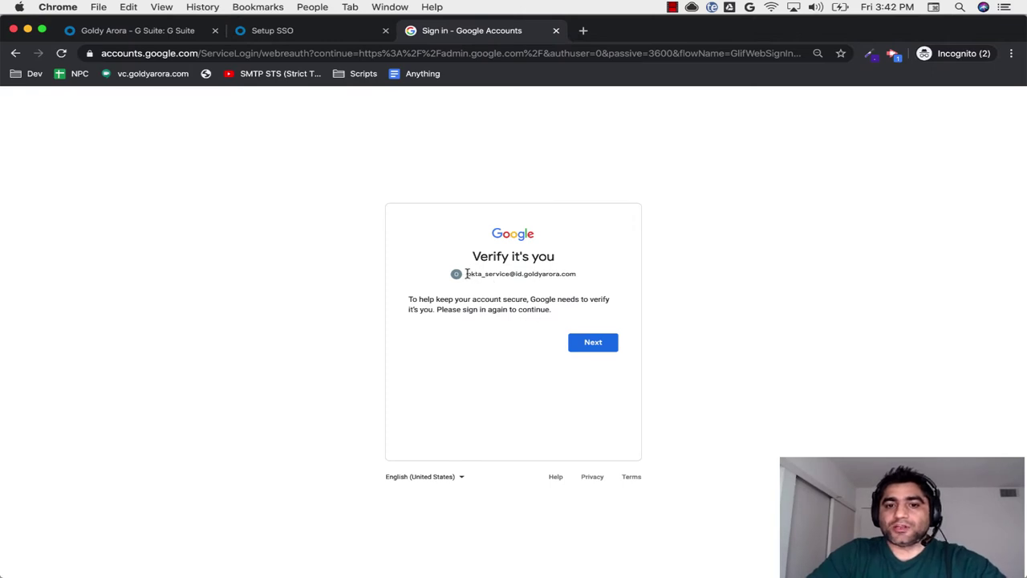
left_click_drag(466, 274, 565, 275)
left_click(518, 284)
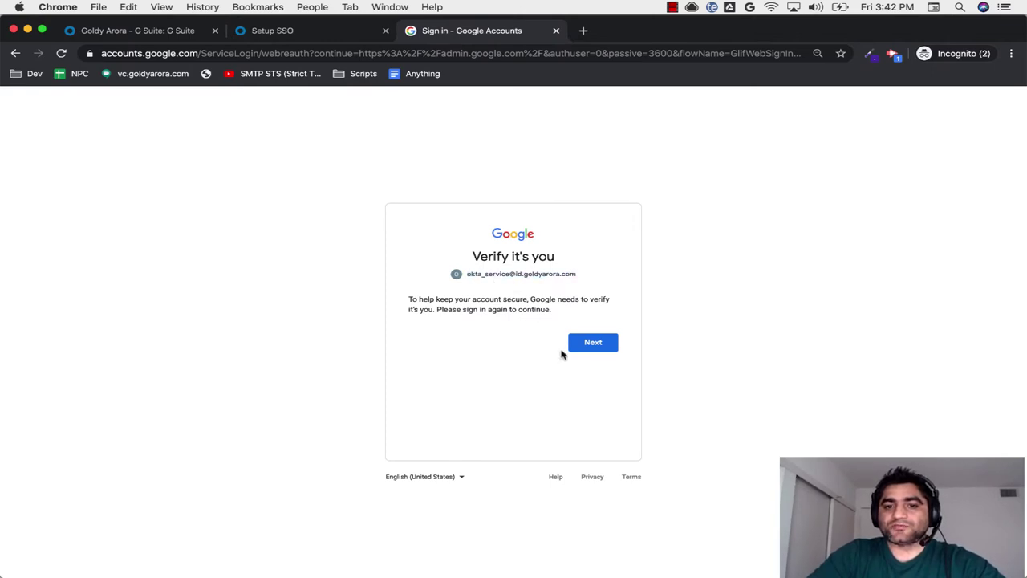
left_click(590, 346)
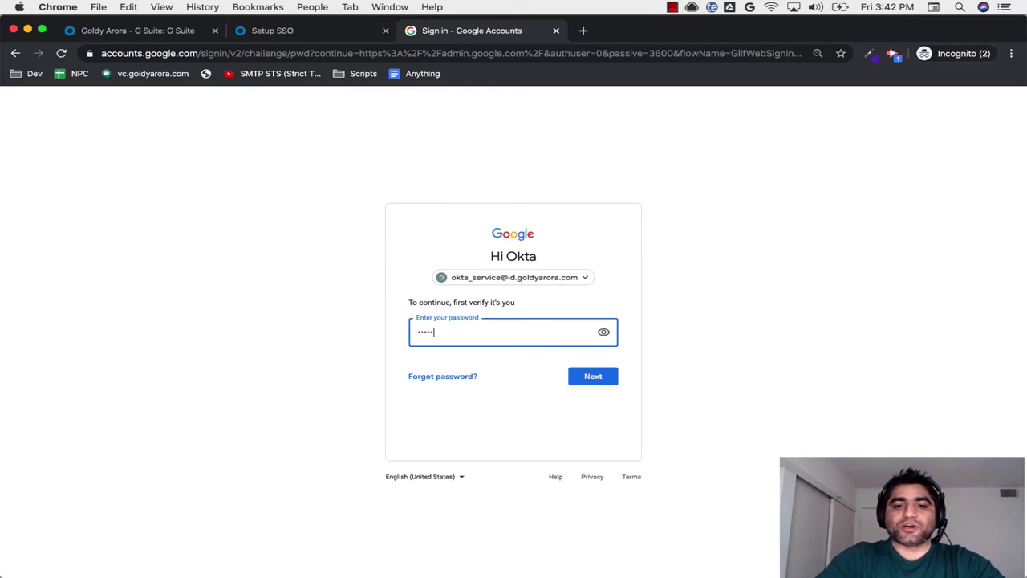
- Enter the account password, retrying after a rejection, to reach the Admin console home
key("Return")
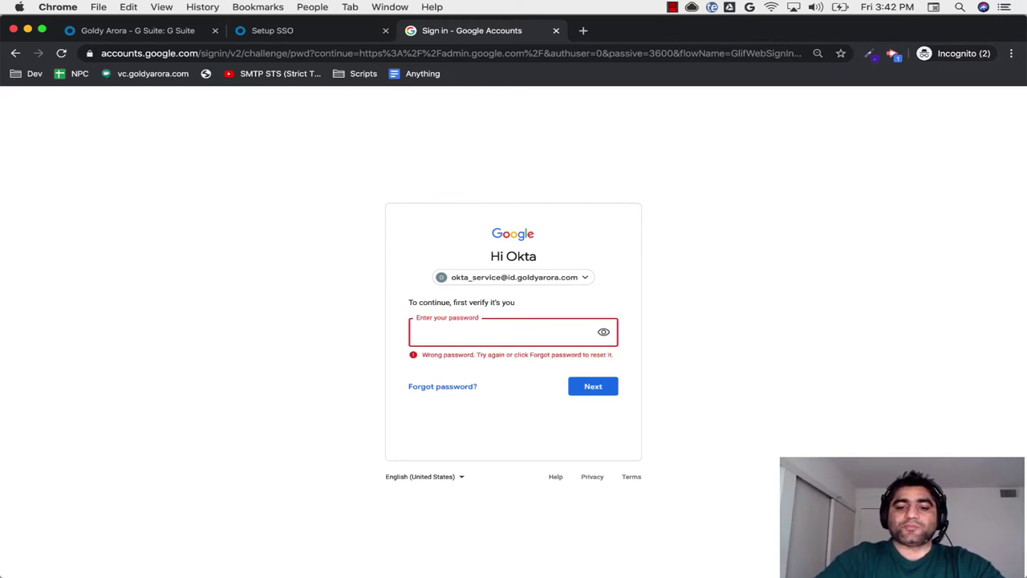
key("Return")
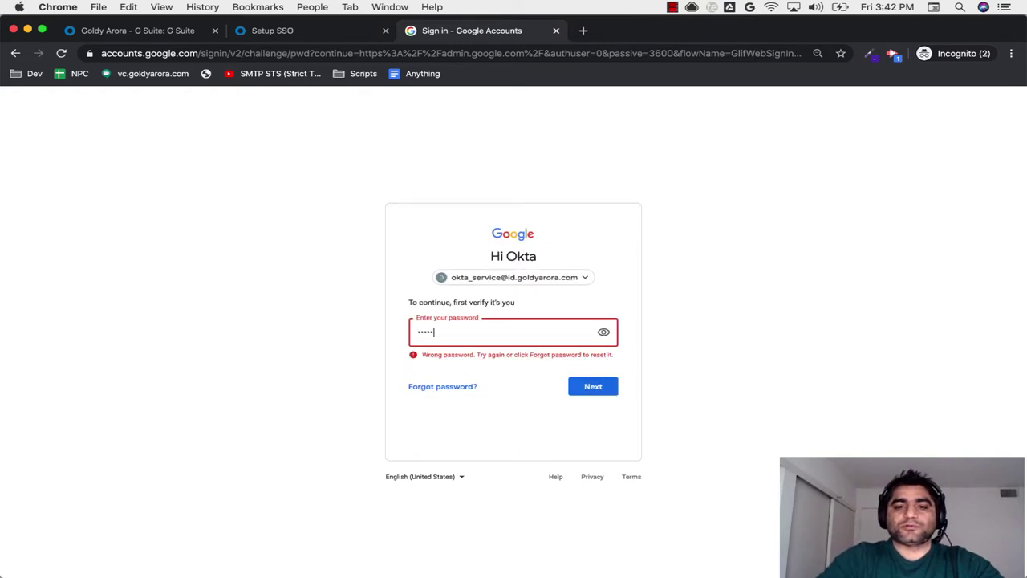
key("Return")
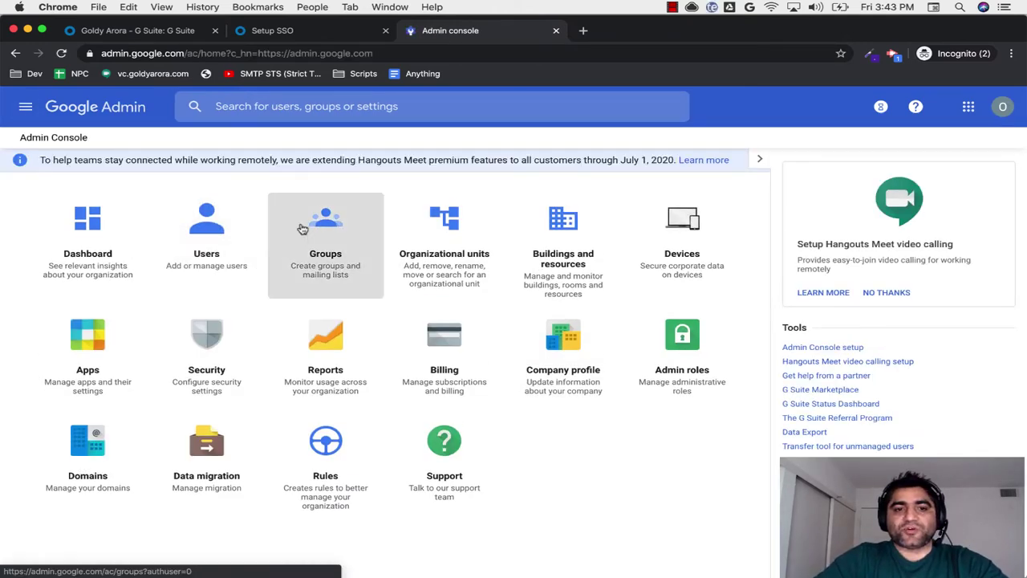
- Open Security > 'Set up single sign-on (SSO) with a third party IdP'
left_click(207, 332)
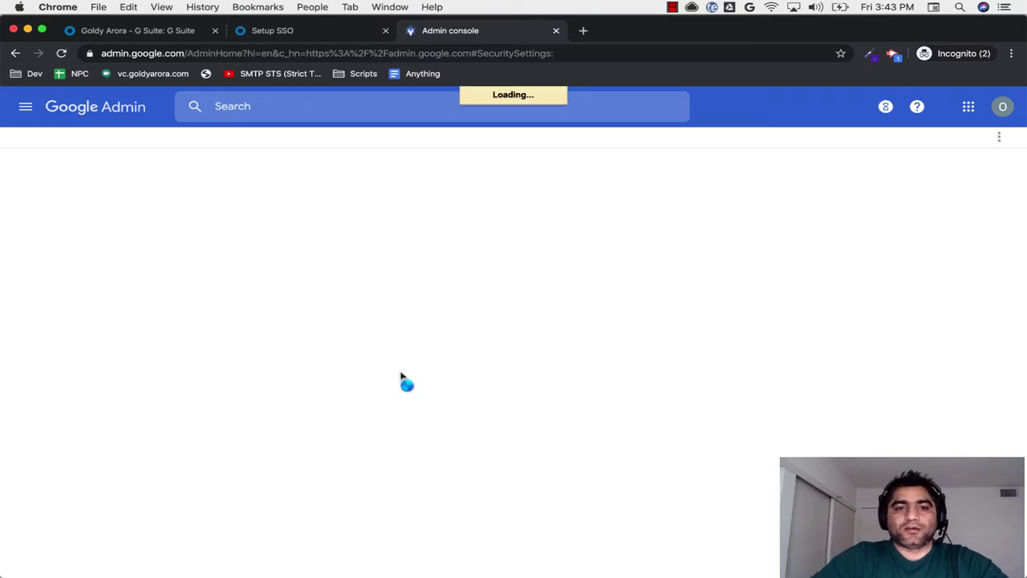
scroll(407, 450, "down", 5)
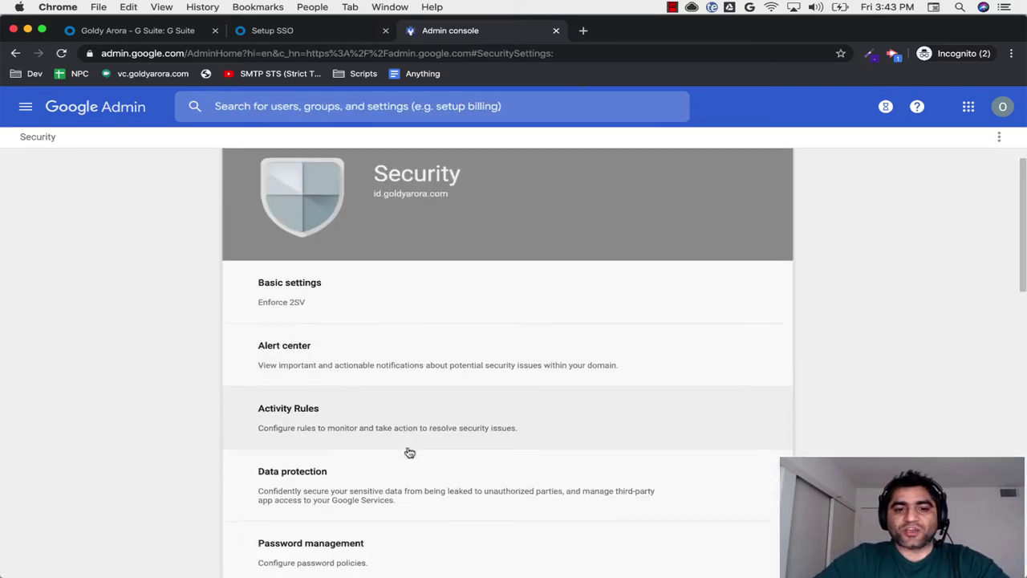
scroll(408, 452, "down", 8)
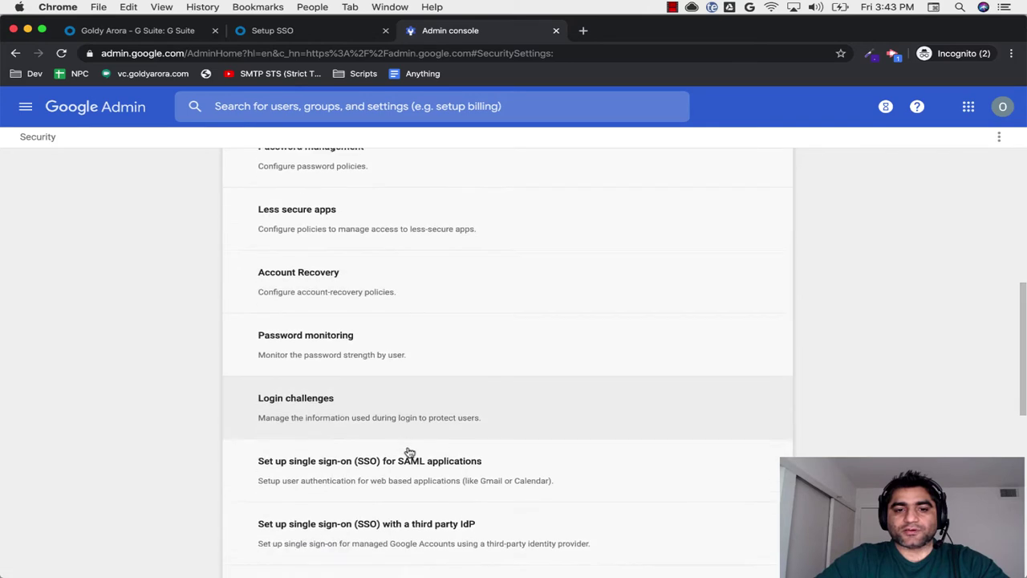
scroll(409, 452, "down", 2)
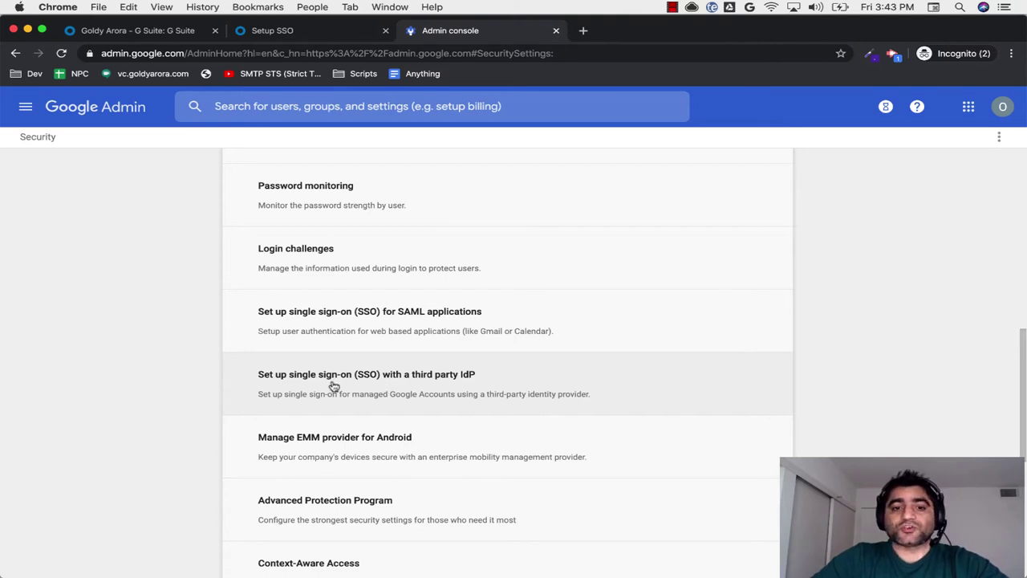
left_click(373, 393)
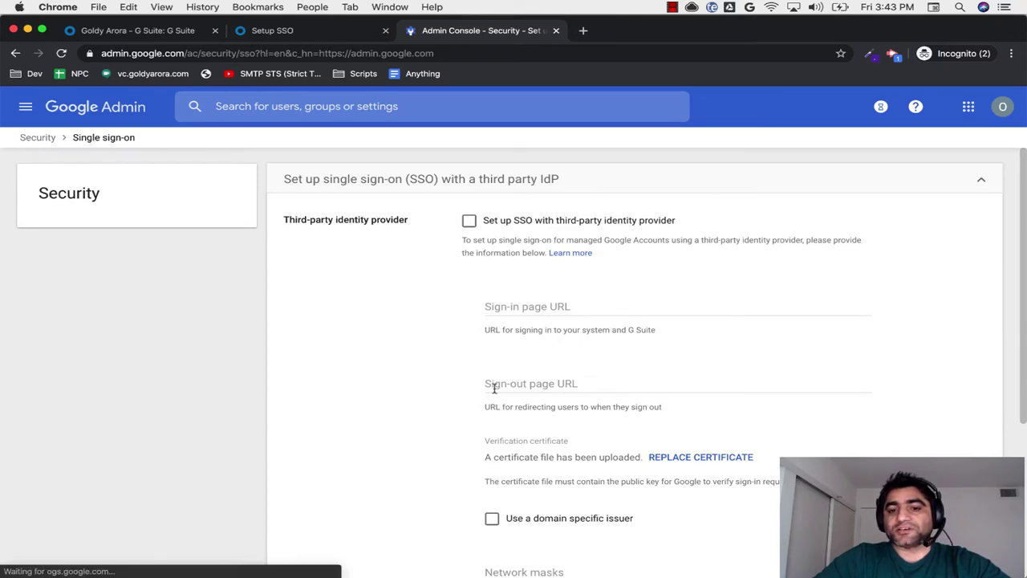
- Paste the sign-in page URL from Okta's setup guide into the Sign-in page URL field
left_click(507, 307)
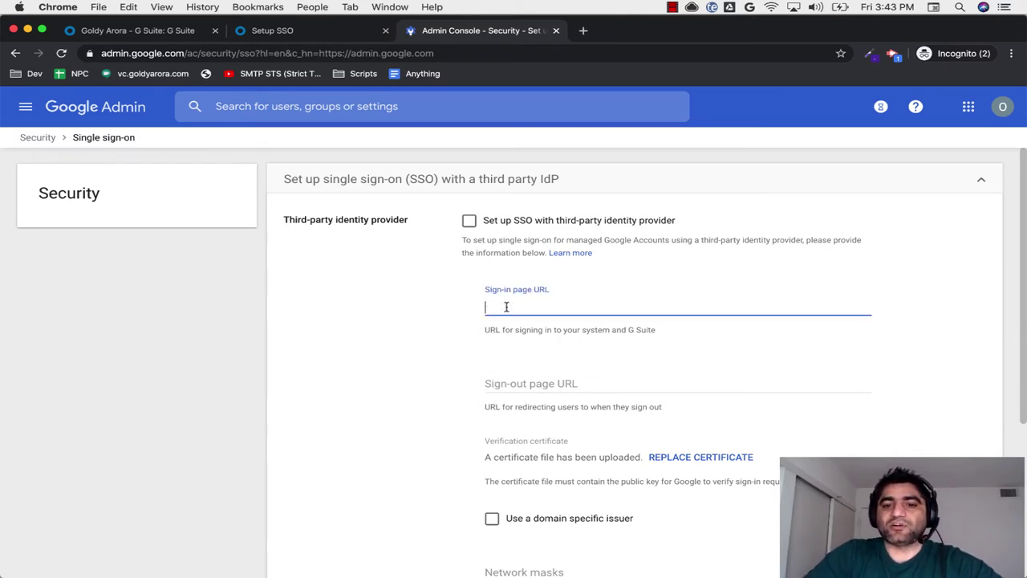
left_click(298, 33)
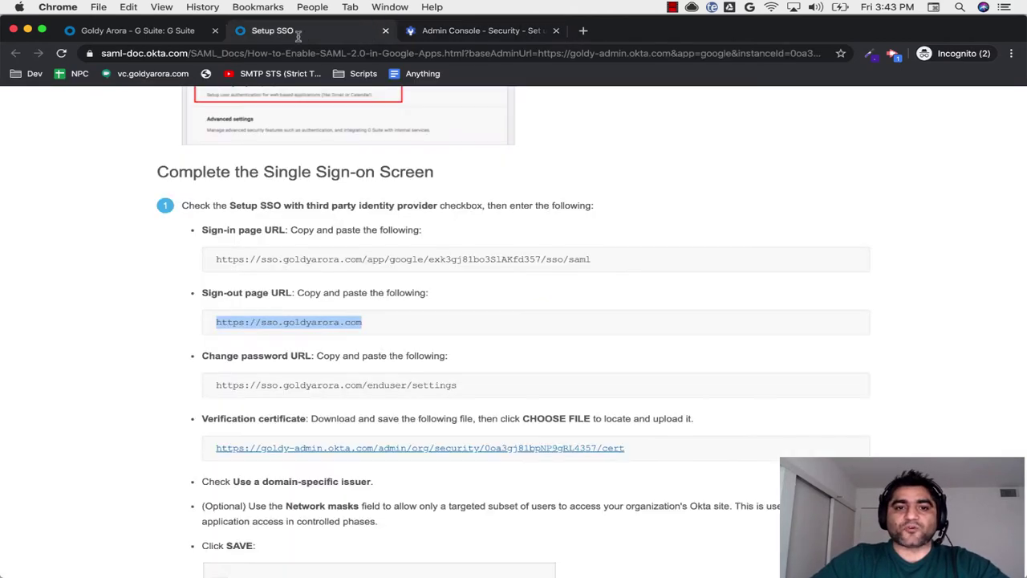
triple_click(320, 261)
right_click(318, 255)
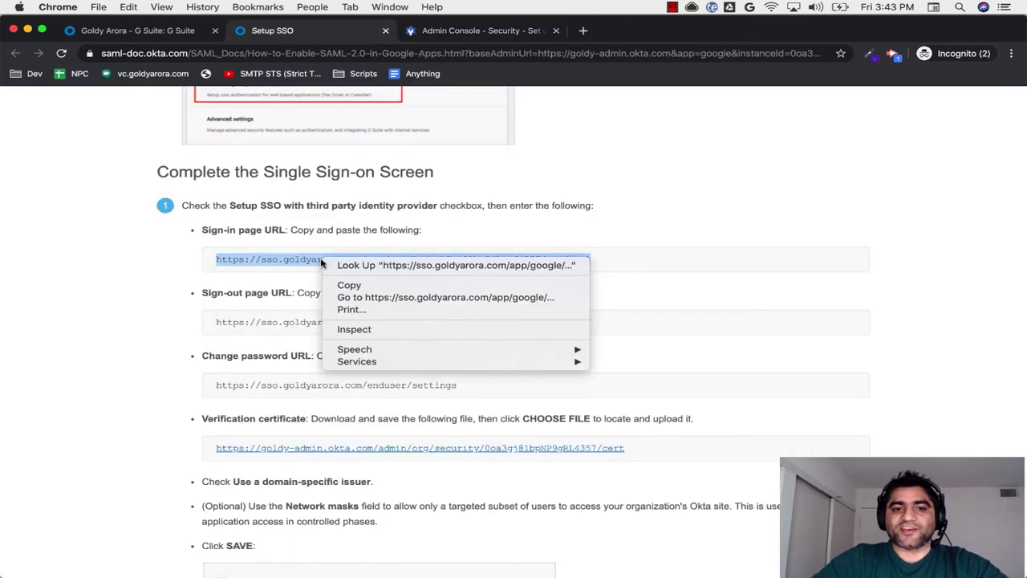
left_click(344, 287)
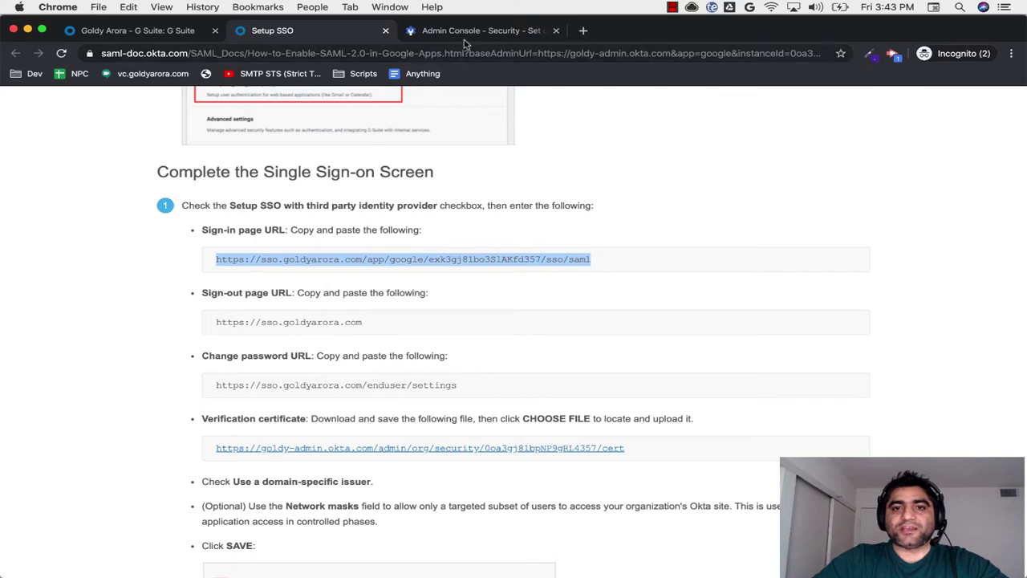
left_click(470, 38)
key("super+v")
left_click(530, 389)
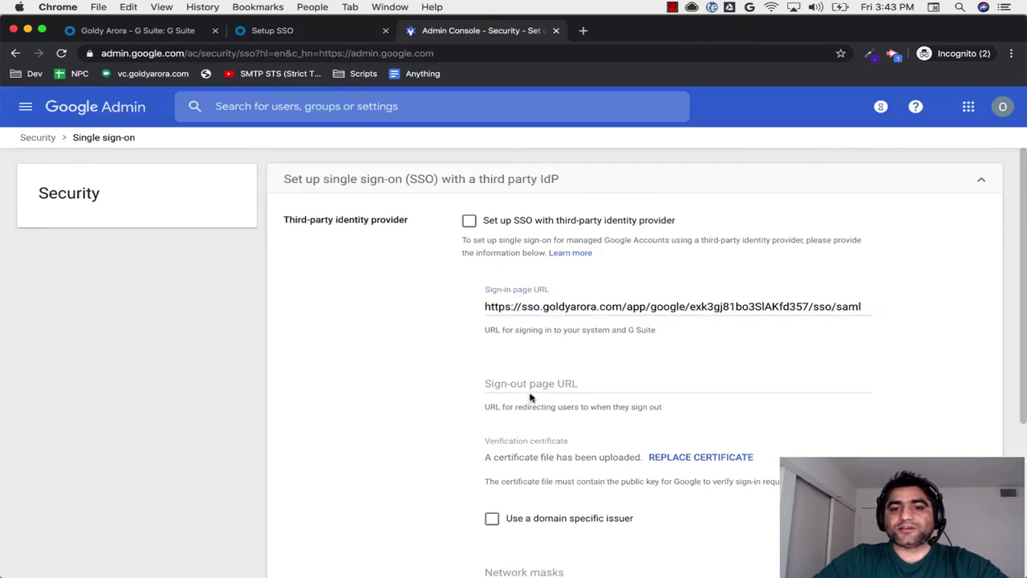
left_click(295, 33)
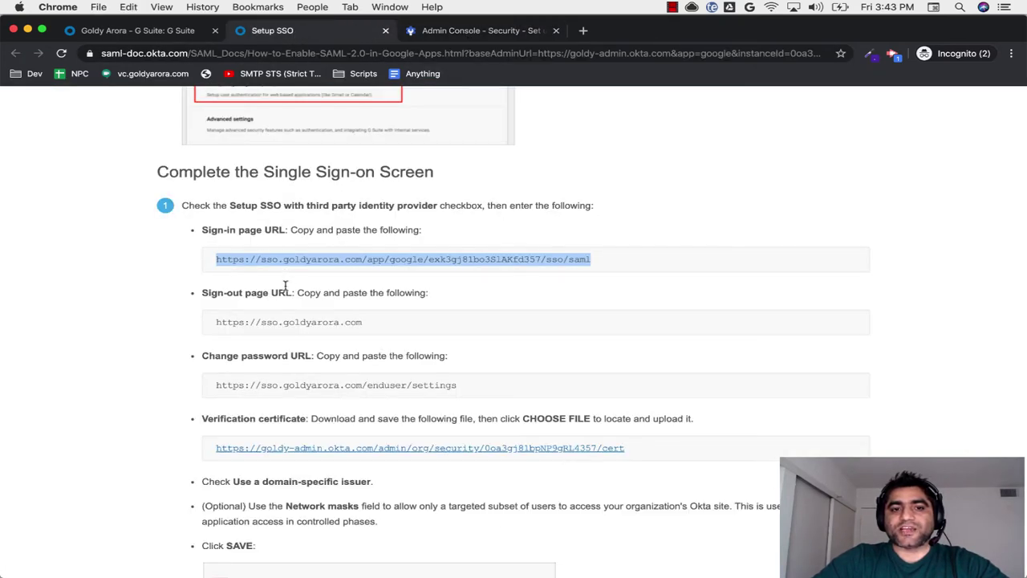
triple_click(286, 321)
right_click(284, 321)
left_click(303, 344)
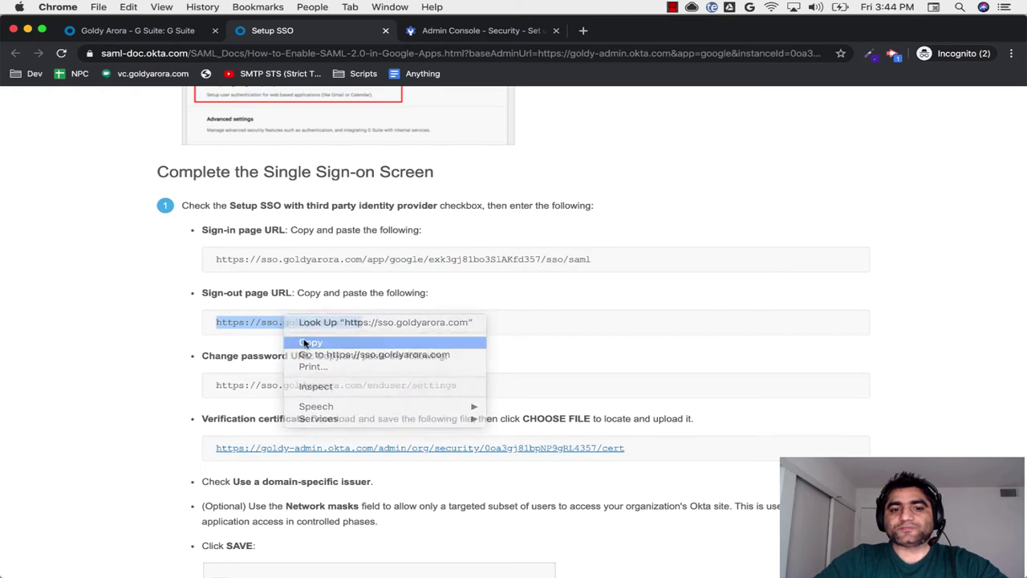
left_click(446, 34)
key("super+v")
scroll(424, 275, "down", 2)
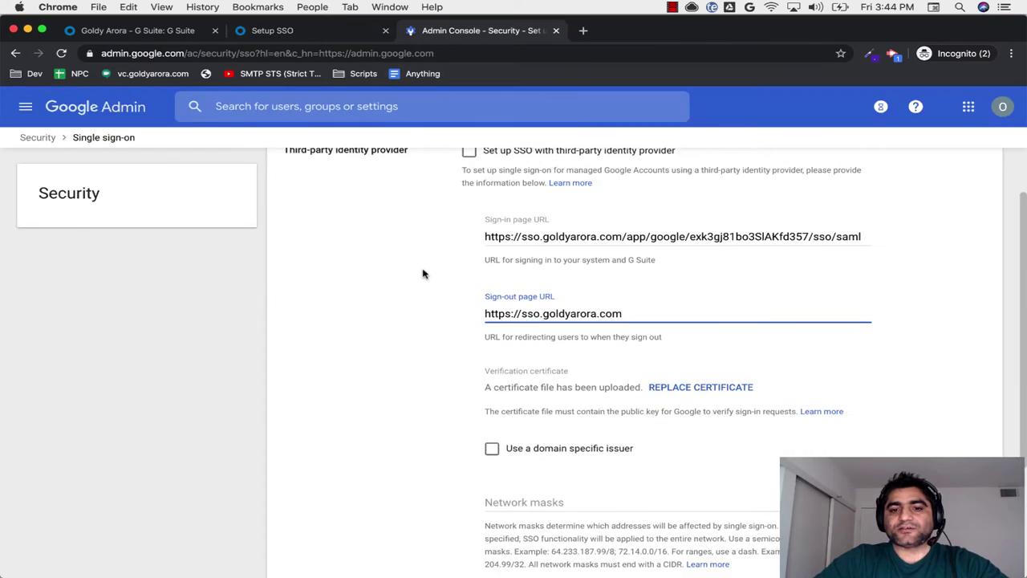
left_click(273, 33)
scroll(317, 293, "down", 1)
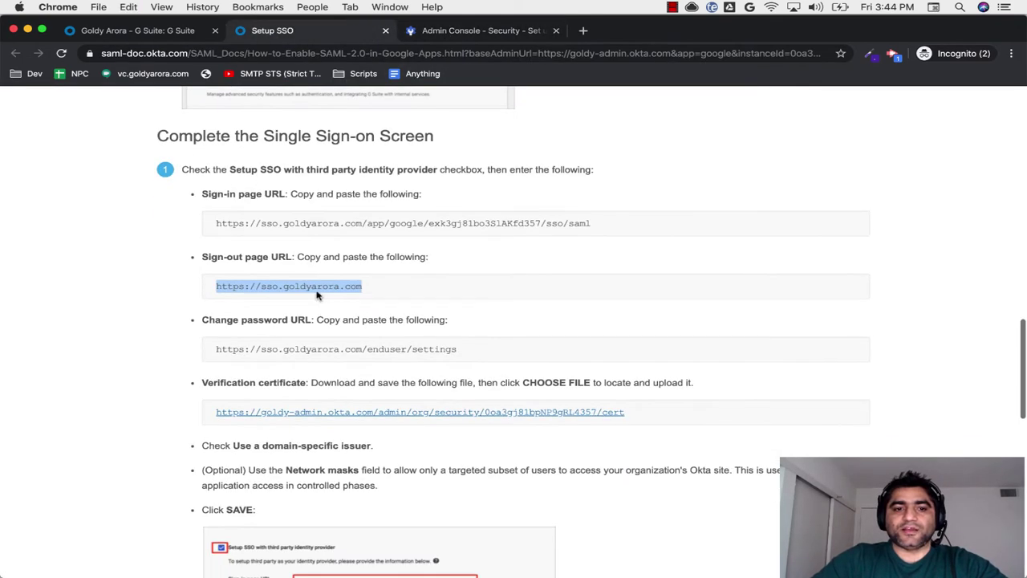
triple_click(300, 349)
right_click(301, 352)
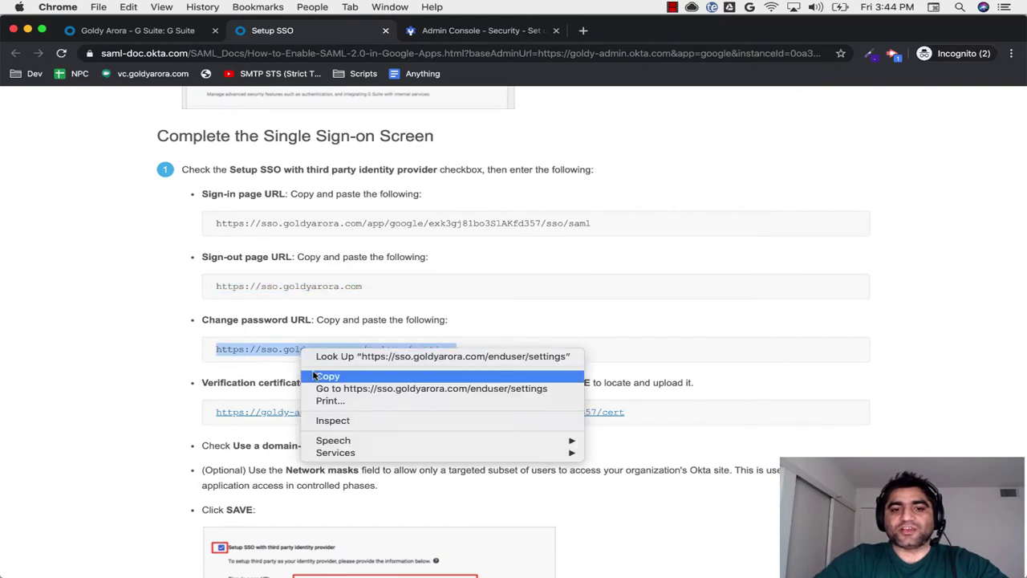
left_click(325, 376)
left_click(437, 32)
scroll(450, 393, "down", 3)
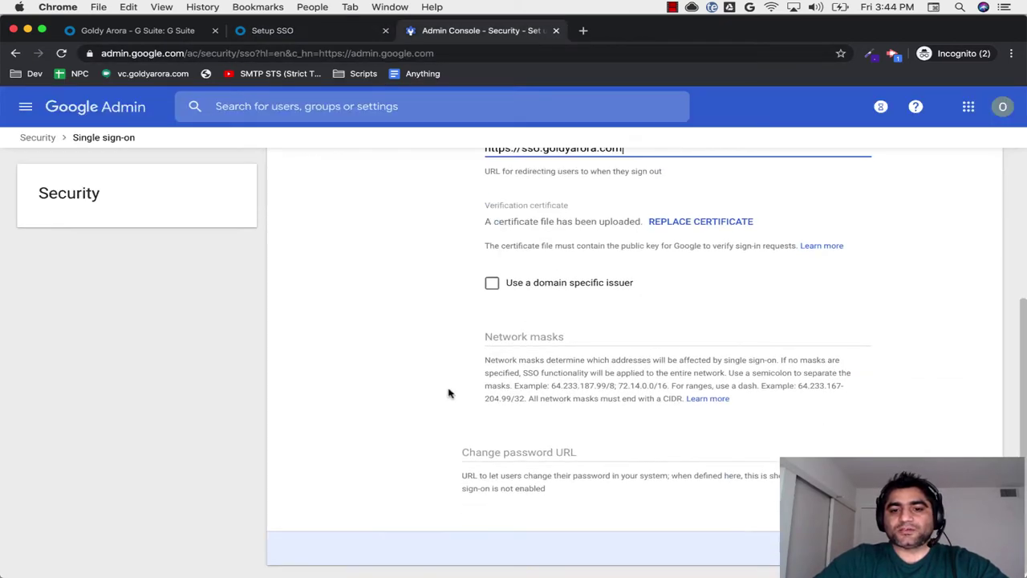
left_click(484, 447)
key("cmd+v")
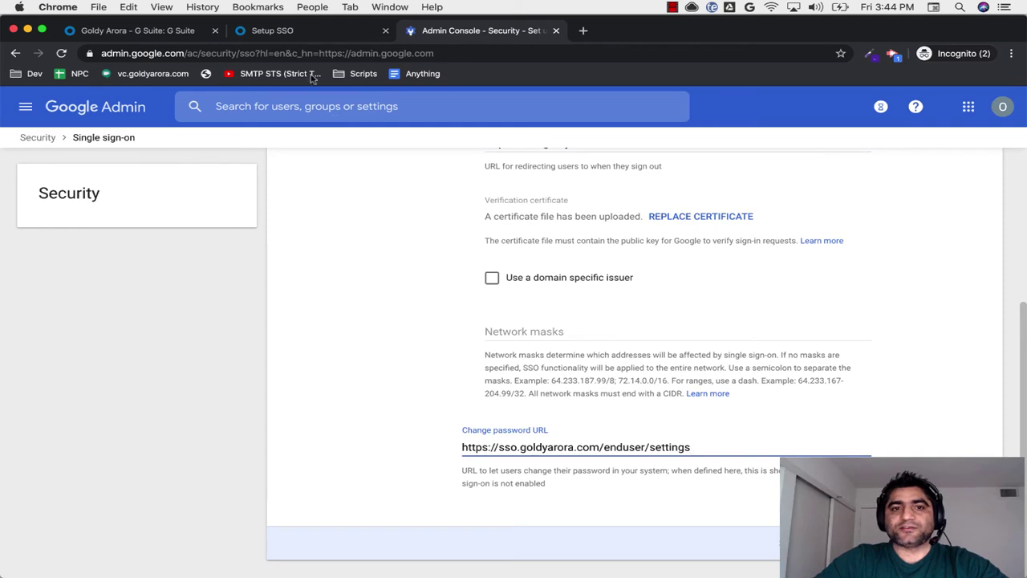
left_click(305, 34)
scroll(362, 317, "down", 4)
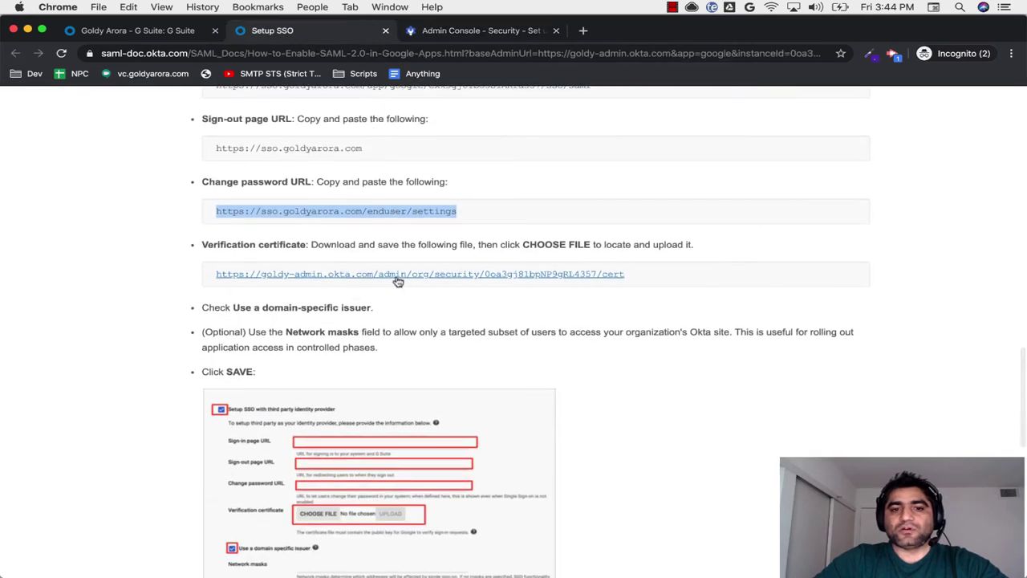
- Download Okta's verification certificate as okta.cert into the Okta/Google folder
left_click(398, 276)
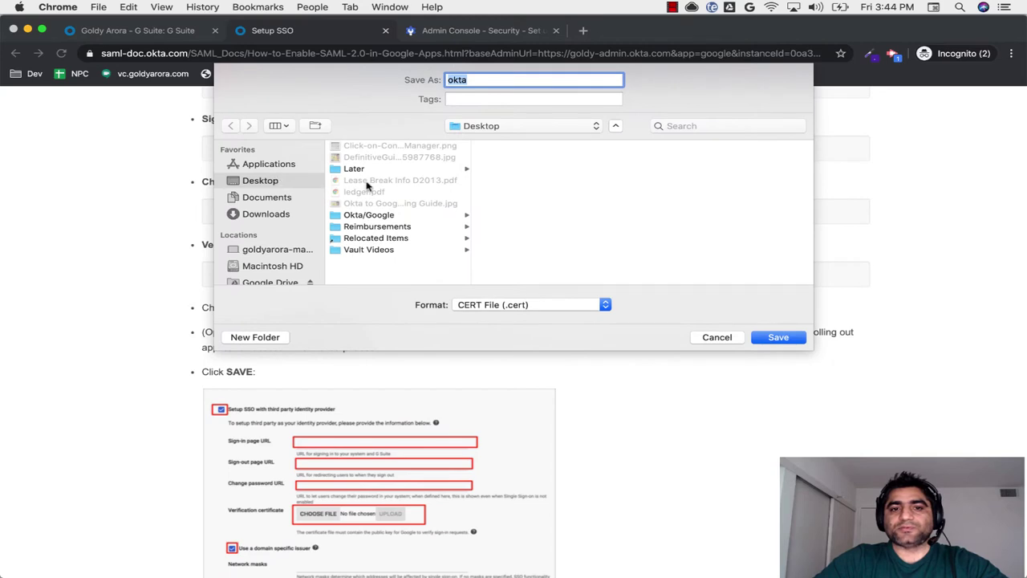
left_click(367, 215)
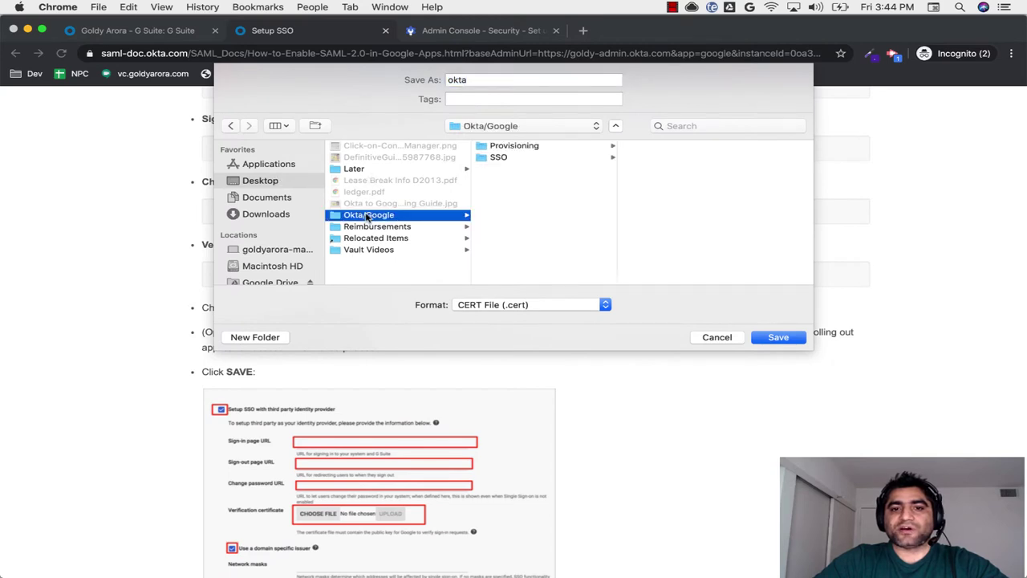
left_click(778, 338)
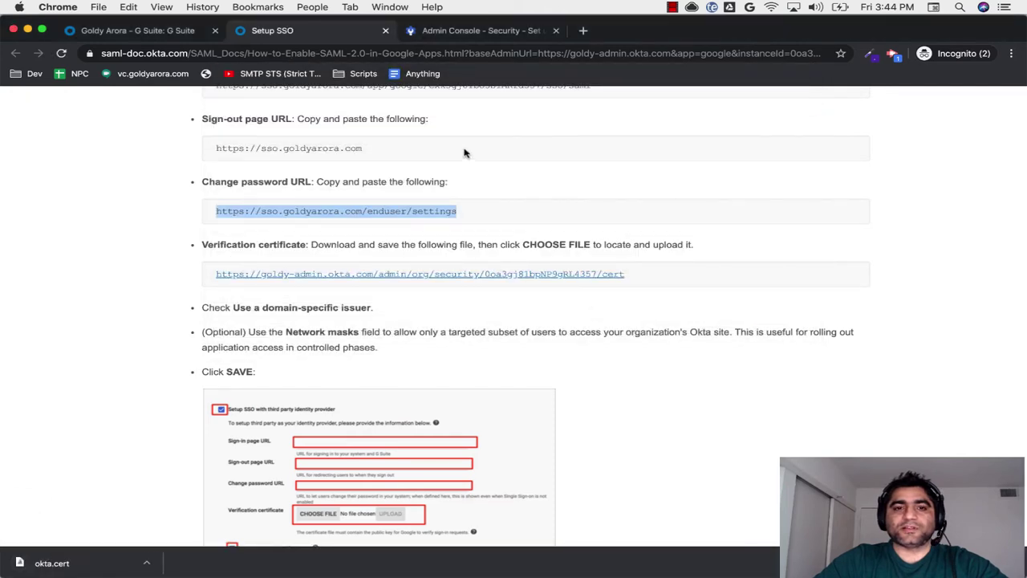
- Replace the Admin Console verification certificate with okta.cert from the Okta/Google folder
left_click(462, 32)
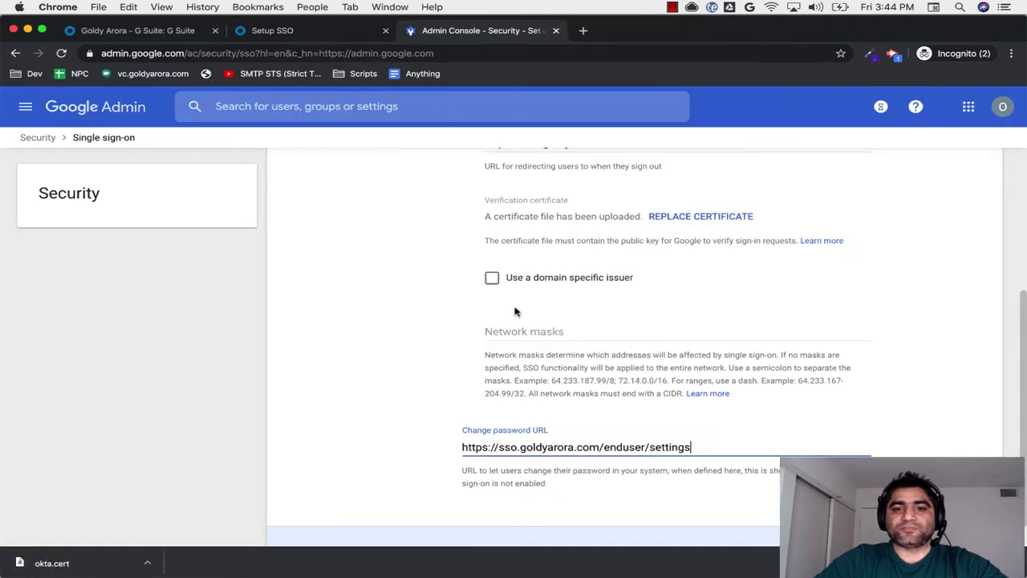
scroll(514, 332, "up", 2)
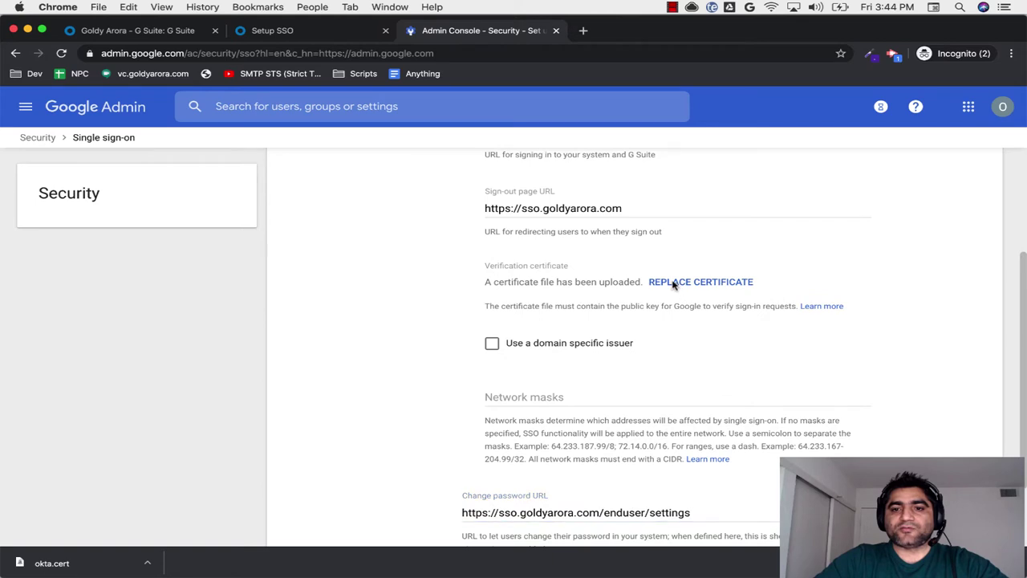
left_click(672, 284)
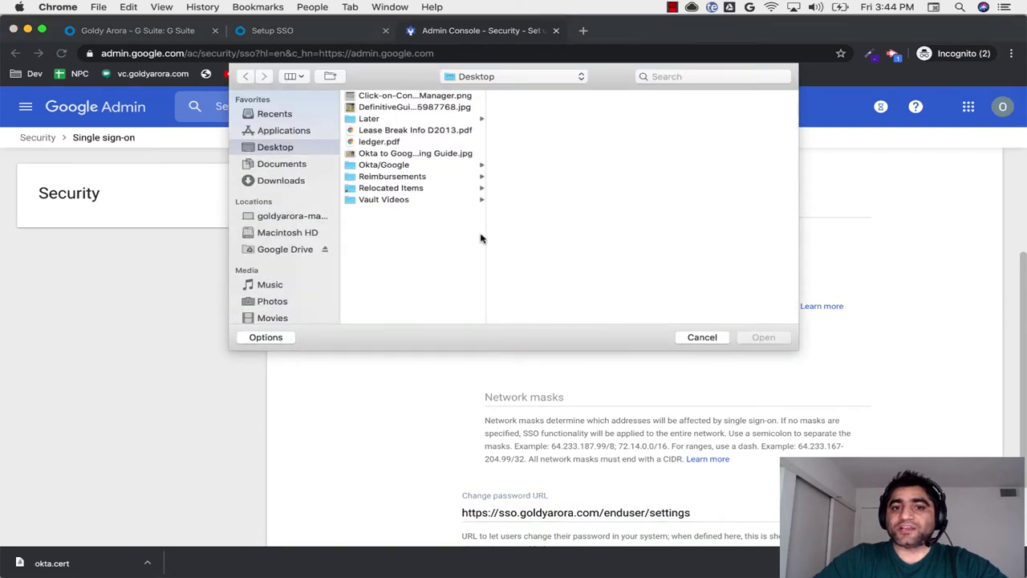
left_click(400, 166)
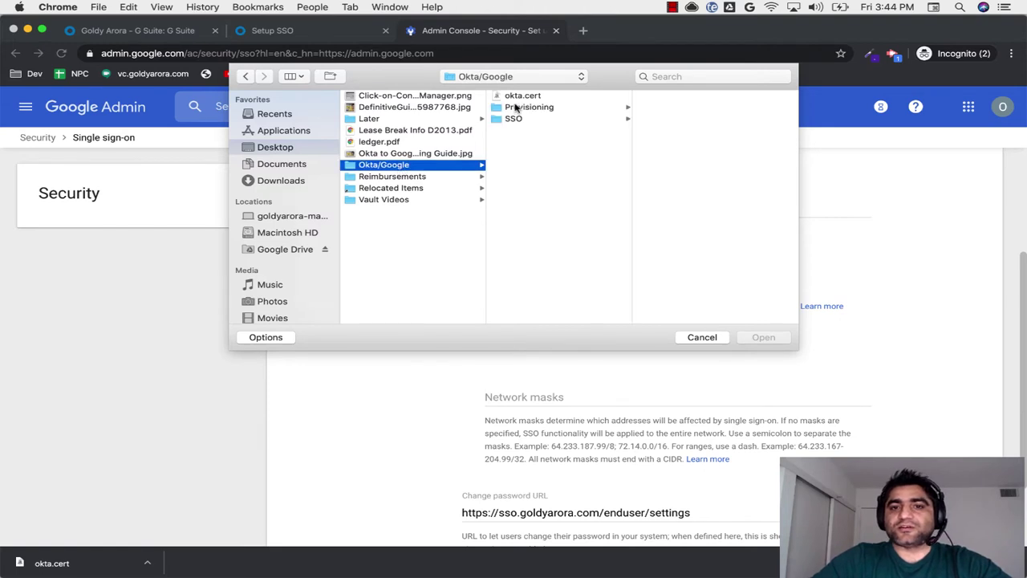
left_click(522, 96)
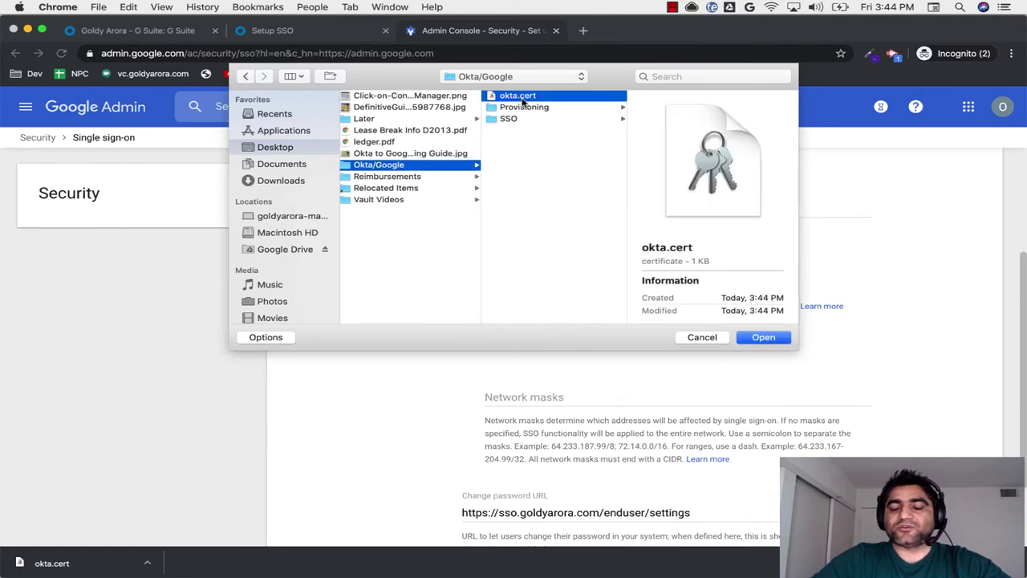
left_click(762, 340)
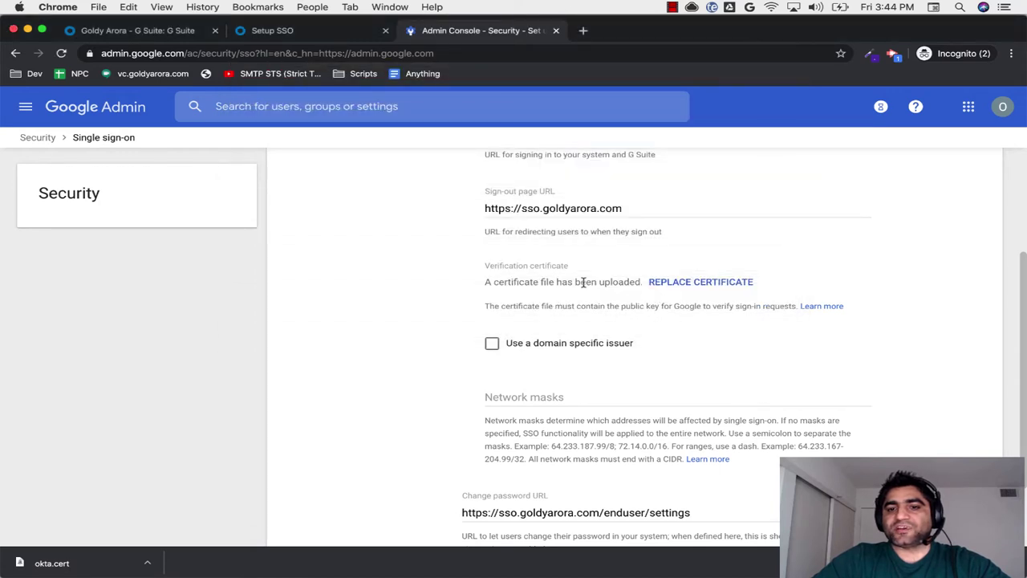
- Enable 'Use a domain specific issuer' and save the SSO settings
scroll(640, 390, "down", 1)
scroll(642, 394, "up", 3)
scroll(642, 393, "up", 1)
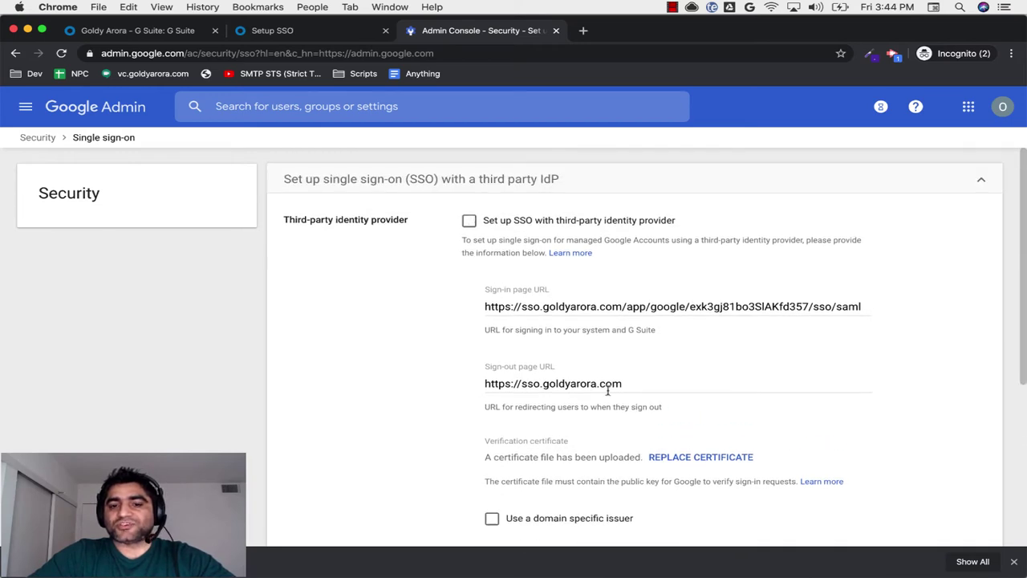
scroll(608, 390, "down", 5)
left_click(491, 247)
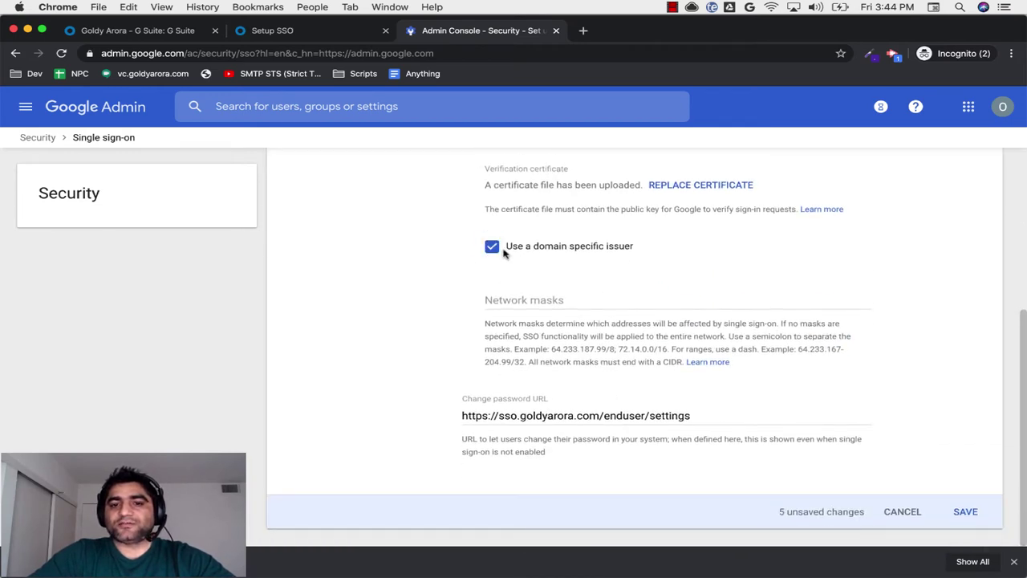
left_click(966, 512)
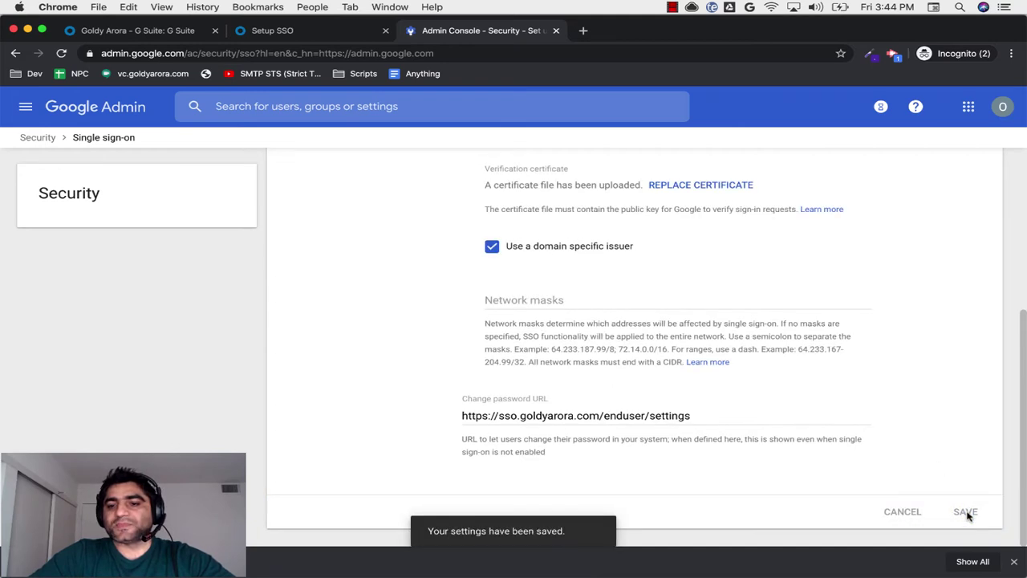
- Reload the single sign-on page to confirm the settings persisted, then select the Network masks field
scroll(629, 380, "up", 6)
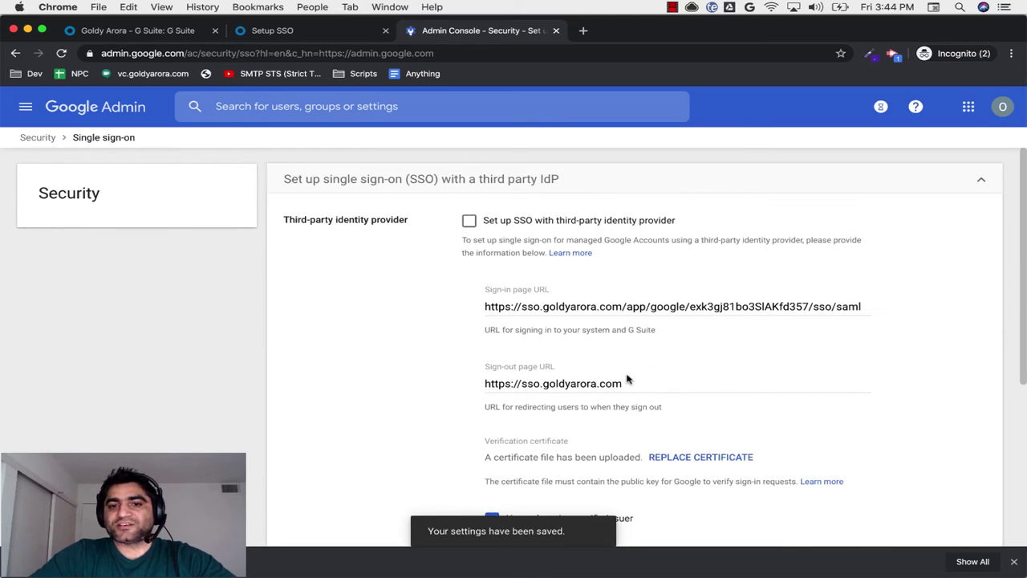
left_click(61, 53)
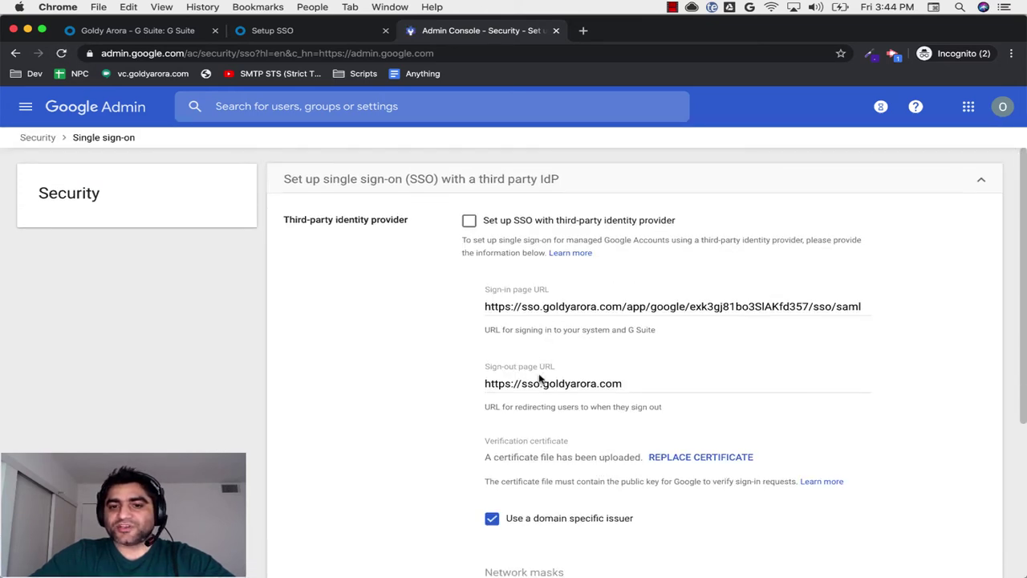
scroll(530, 376, "down", 1)
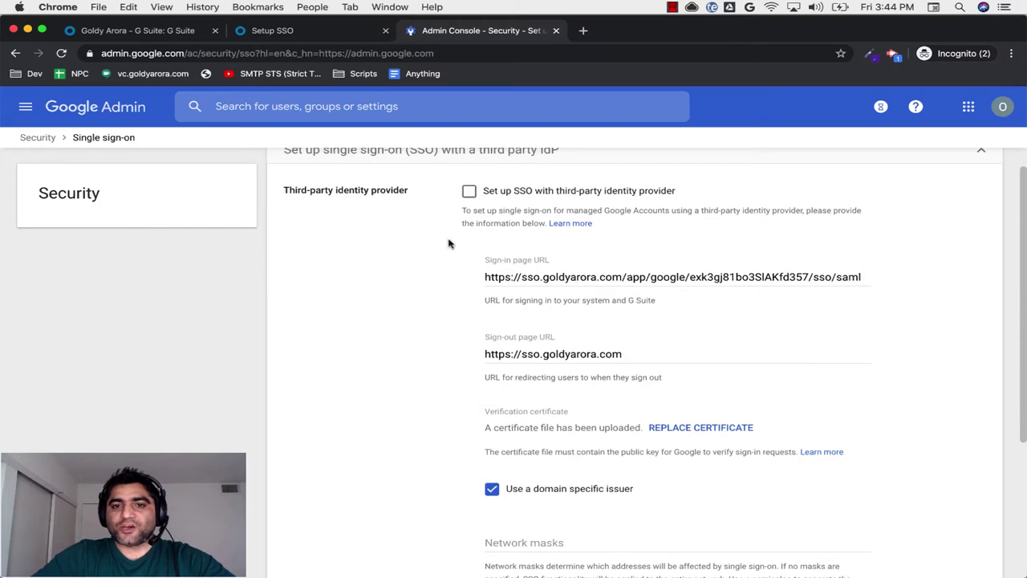
scroll(438, 415, "down", 5)
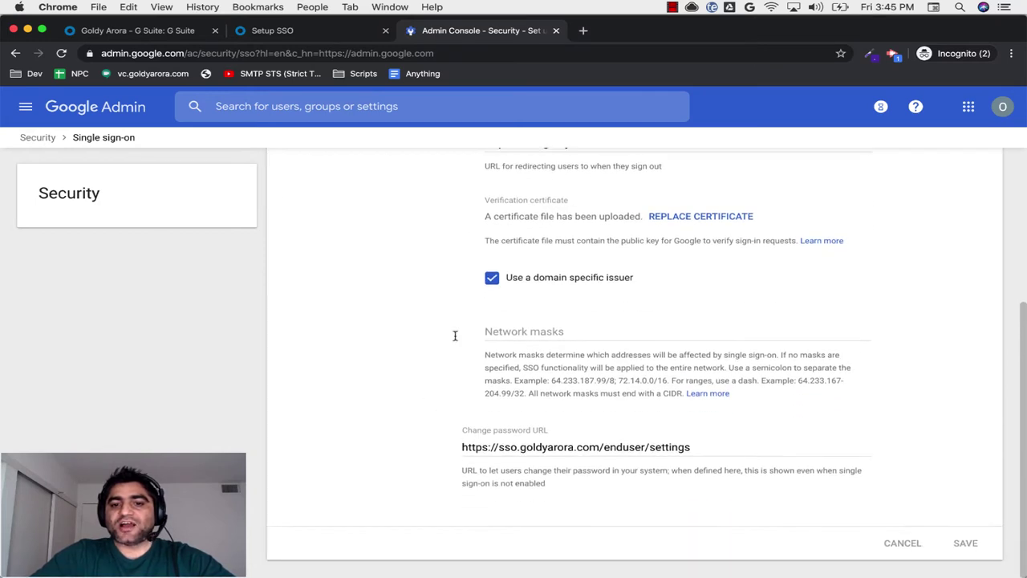
left_click(535, 334)
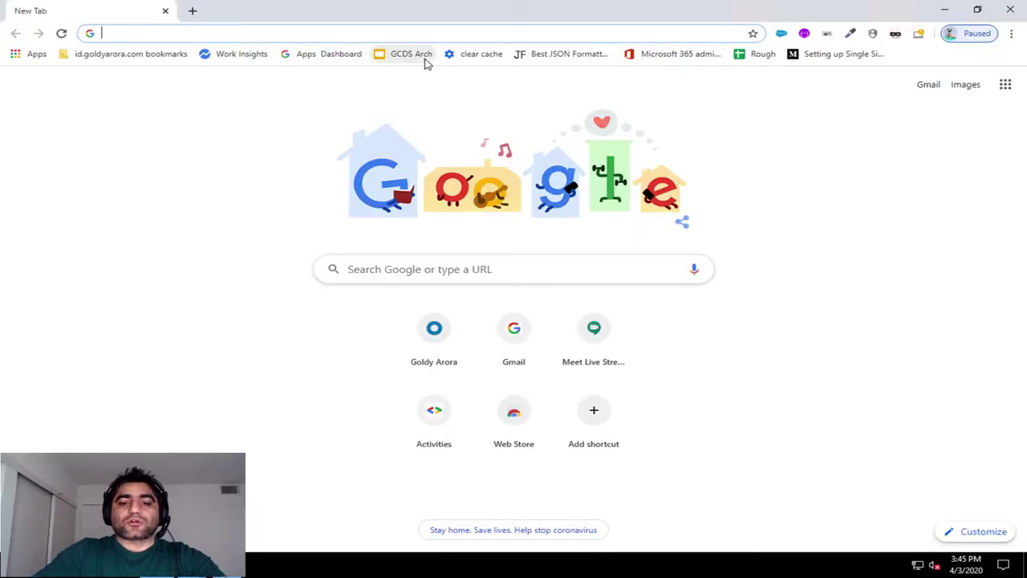
- Search Google for 'what is my ip' and copy the public IP 35.222.12.190
type("whats is")
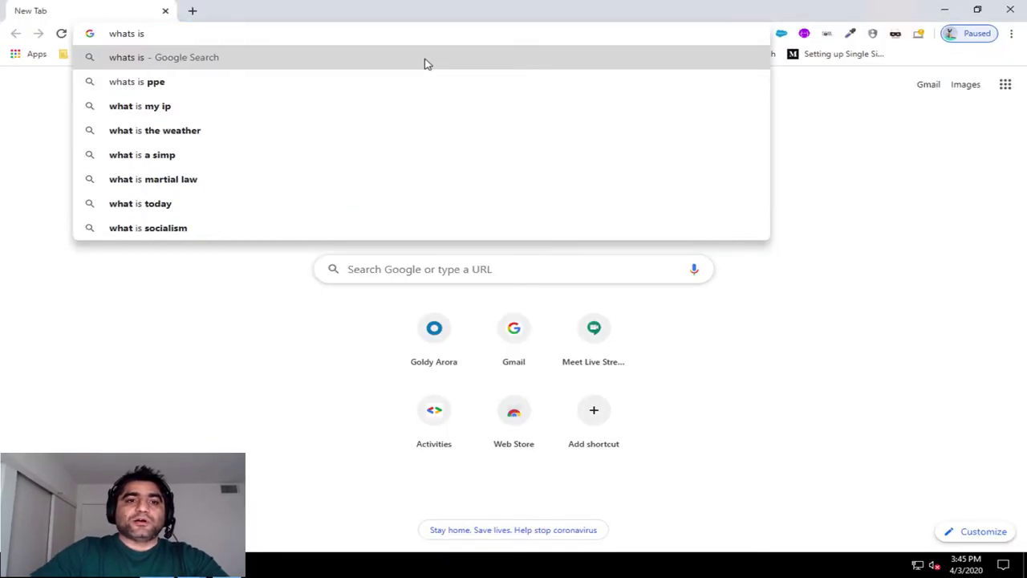
key("Down")
key("Down")
key("Down")
key("Up")
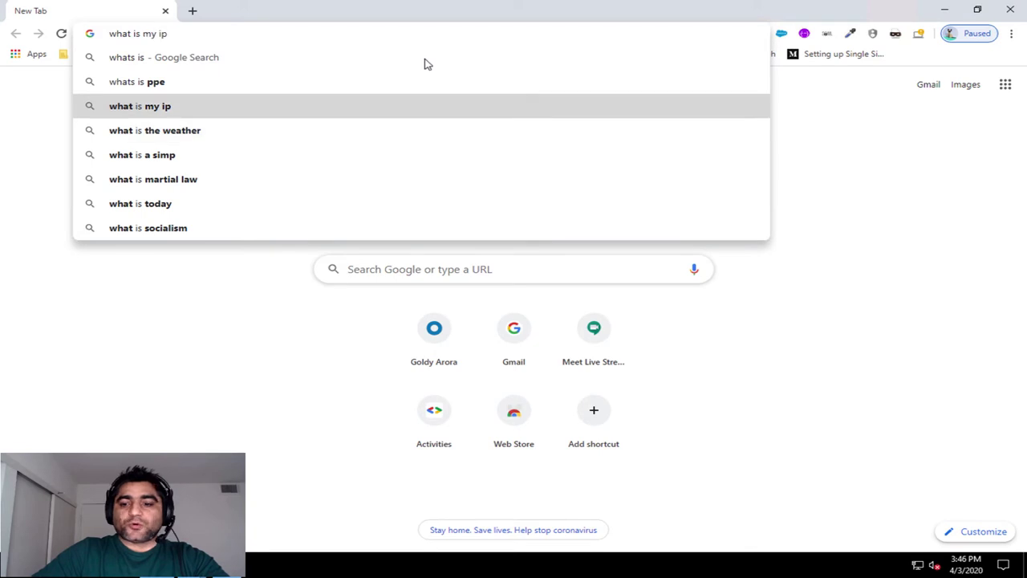
key("Return")
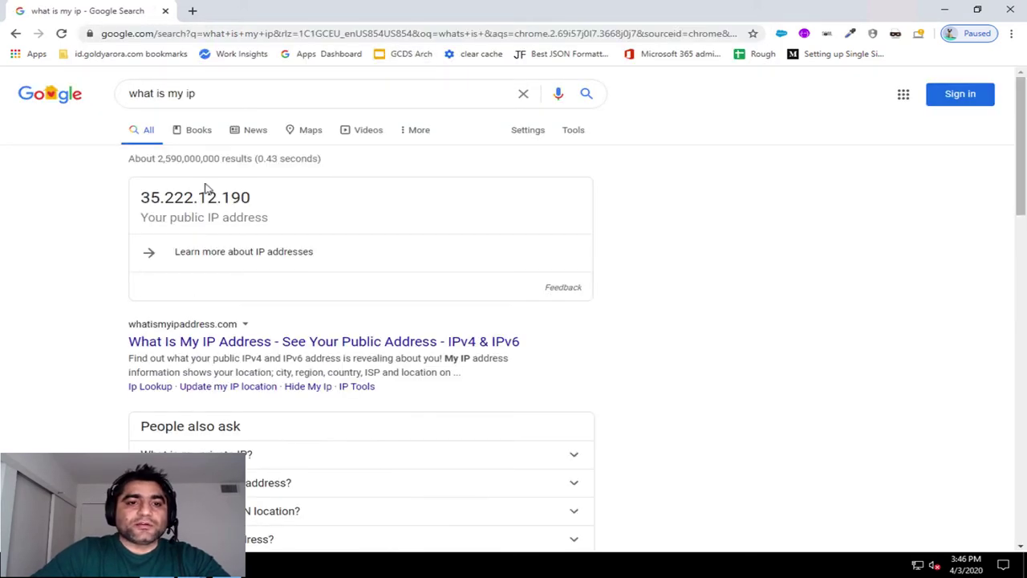
double_click(189, 197)
right_click(199, 207)
left_click(211, 207)
key("ctrl+Left")
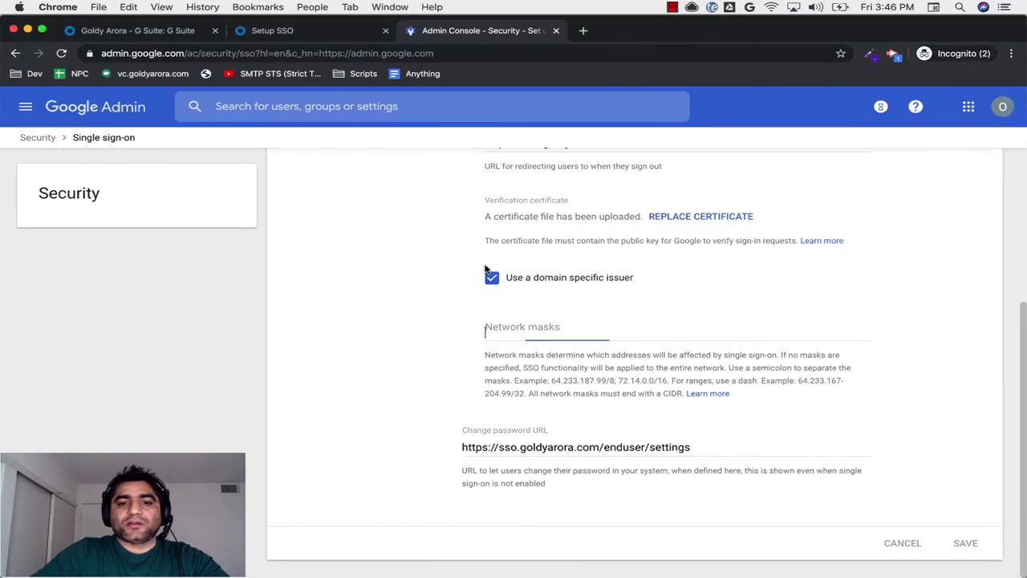
- Paste 35.222.12.190 into Network masks, append /32, and save
right_click(502, 332)
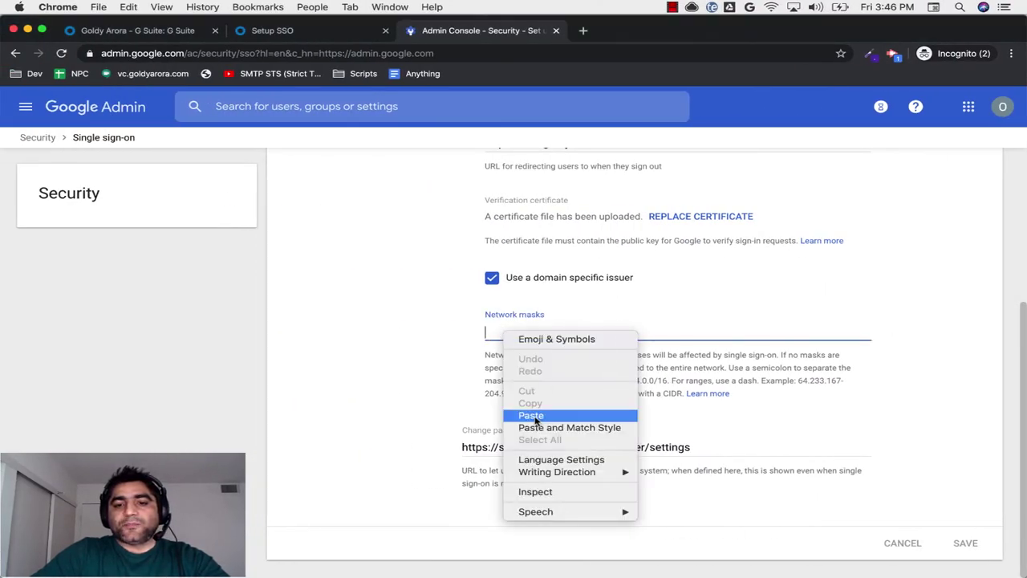
left_click(531, 415)
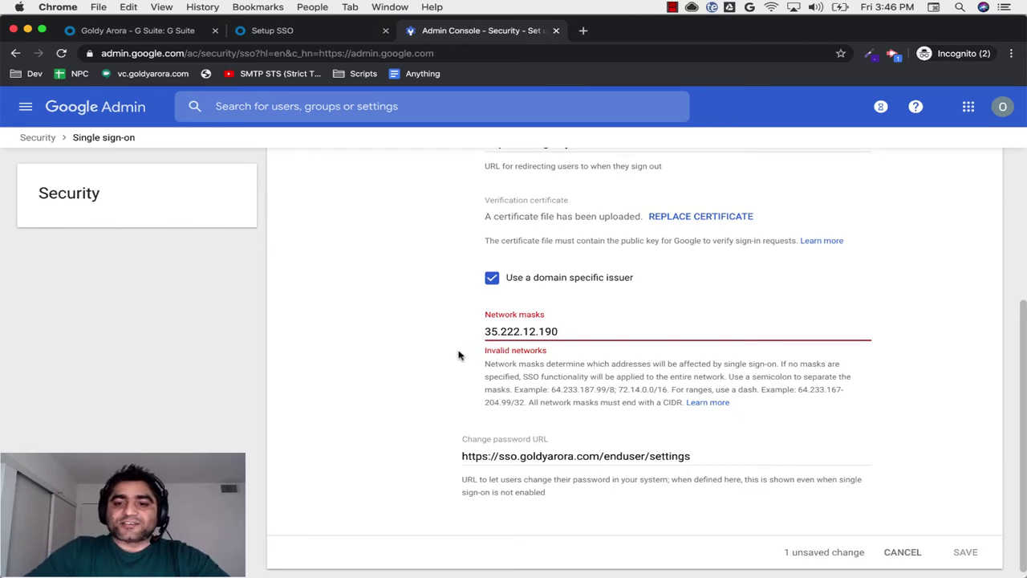
type("/")
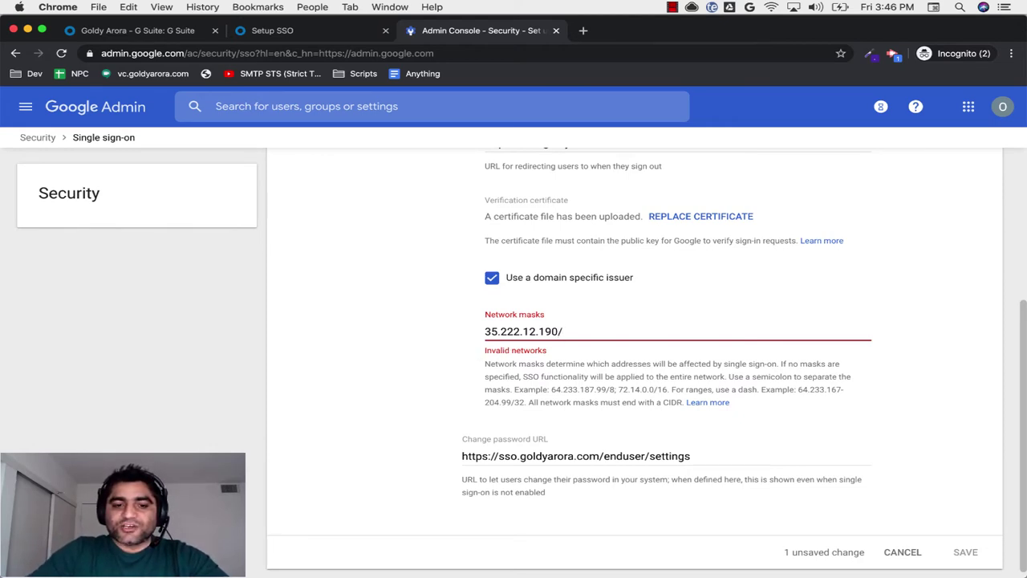
type("32")
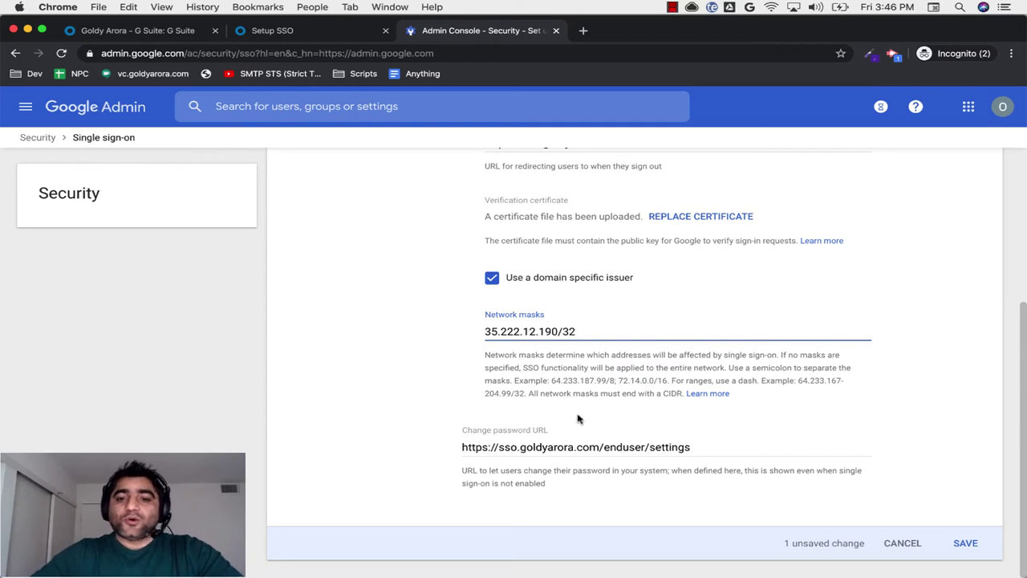
left_click(966, 543)
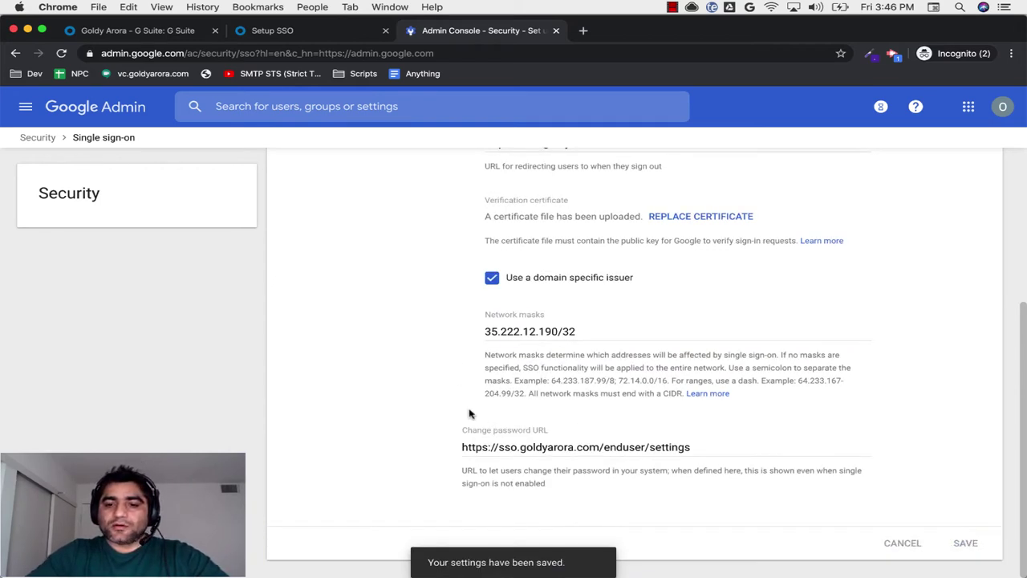
scroll(470, 413, "up", 3)
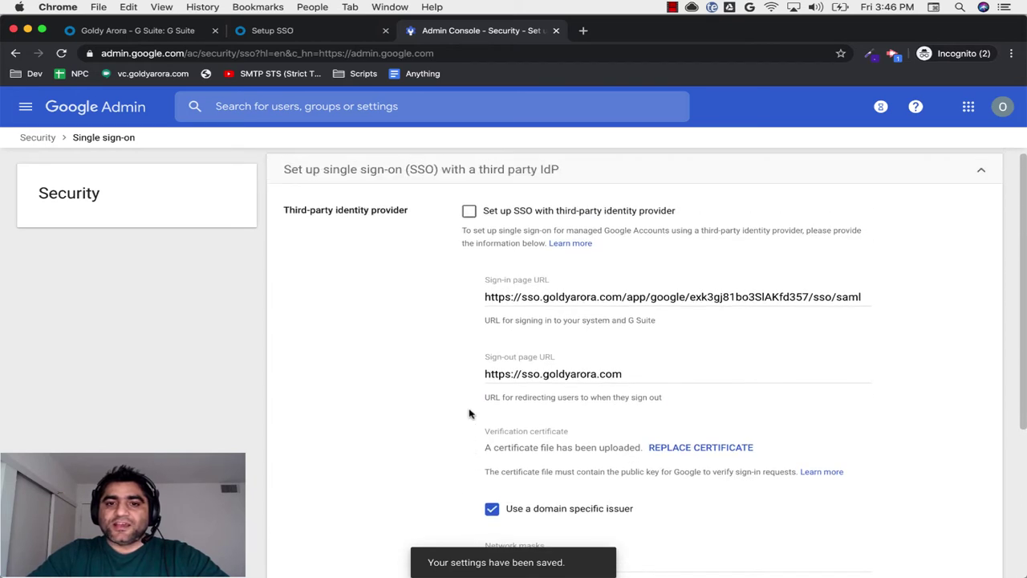
- Tick 'Set up SSO with third-party identity provider', save, then go to the Windows desktop
left_click(468, 212)
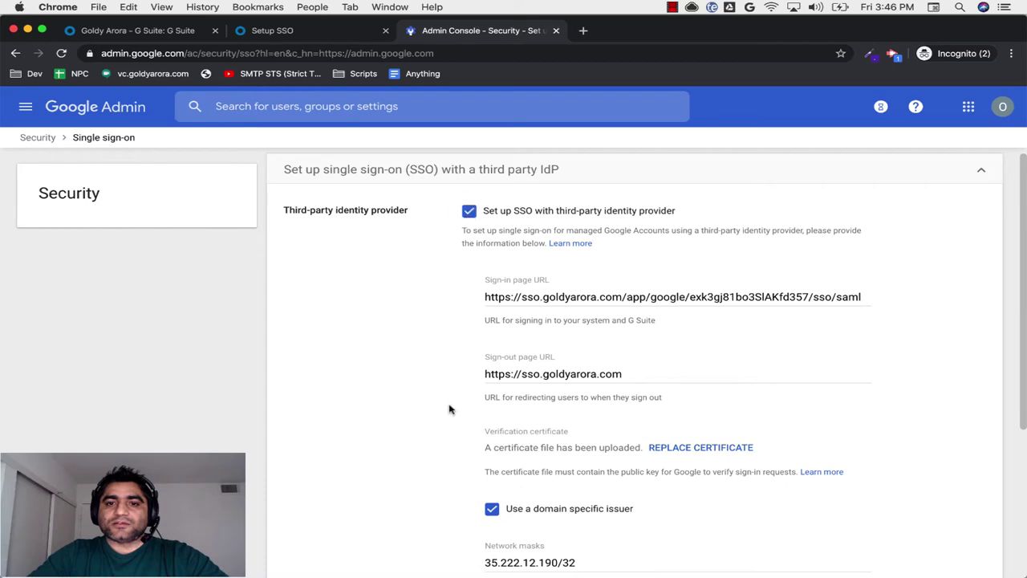
scroll(447, 409, "down", 3)
scroll(790, 468, "up", 3)
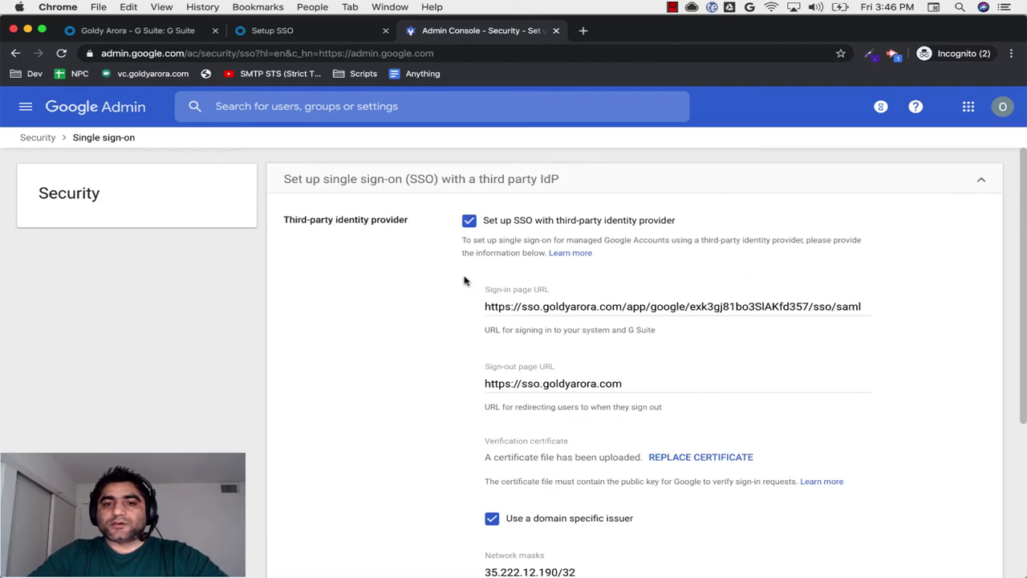
scroll(669, 442, "down", 3)
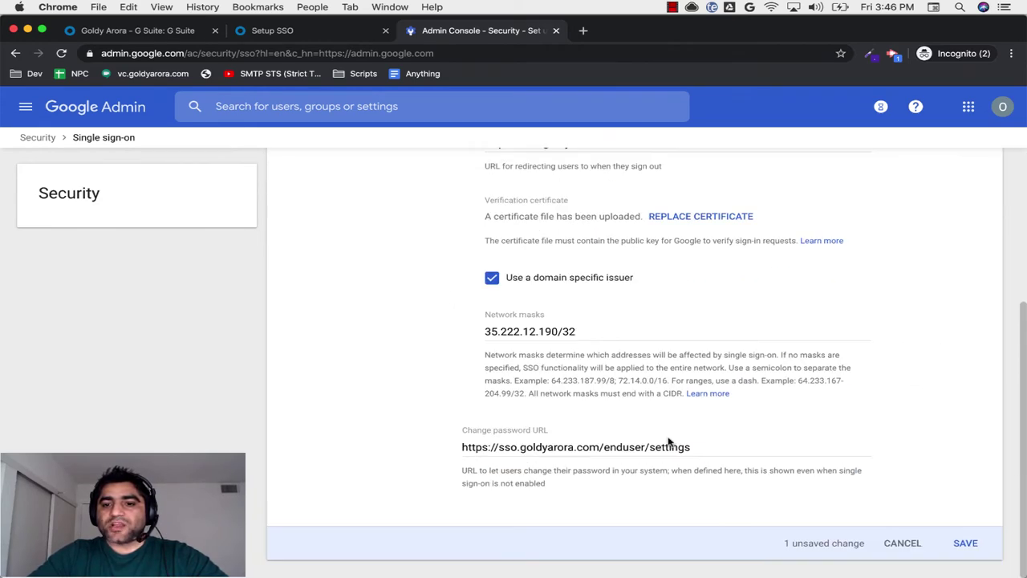
left_click(965, 543)
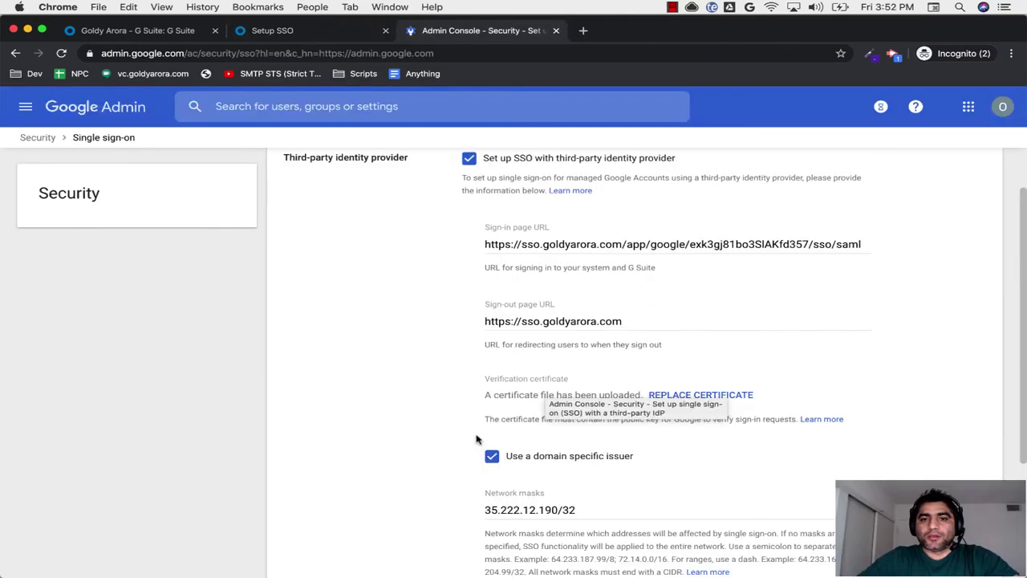
scroll(458, 385, "down", 4)
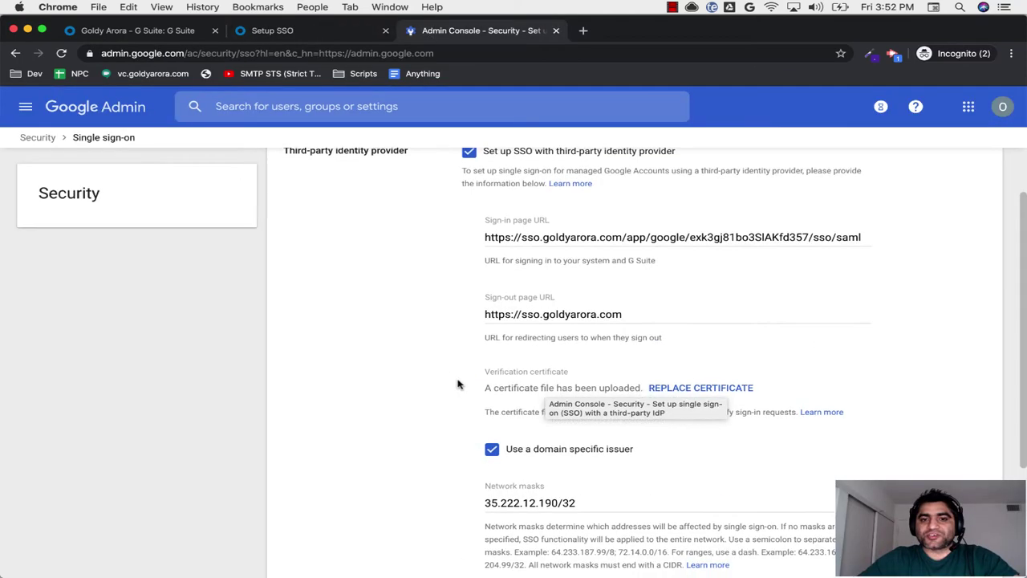
scroll(458, 384, "up", 2)
scroll(457, 384, "up", 4)
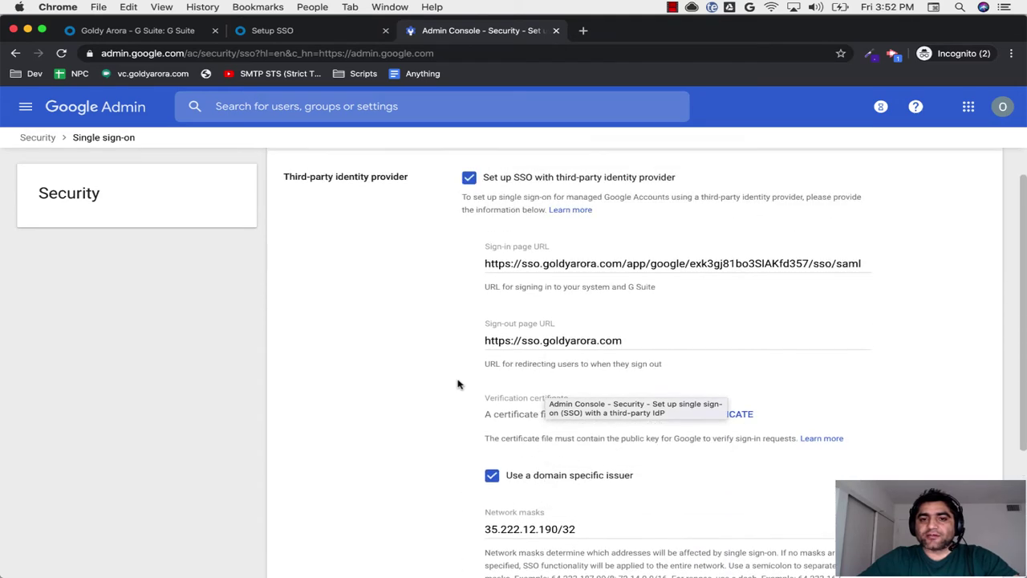
scroll(449, 325, "down", 5)
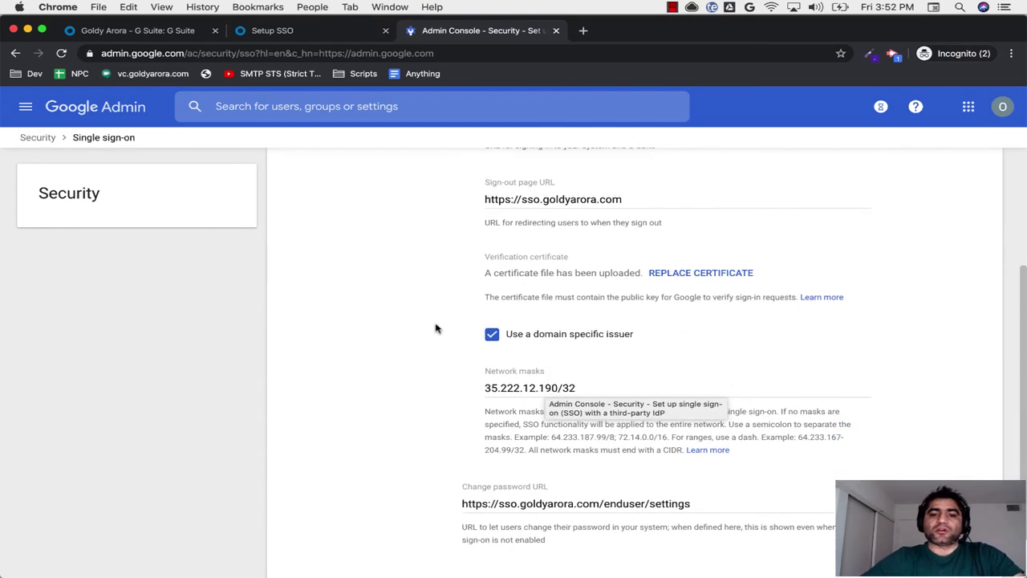
key("ctrl+Right")
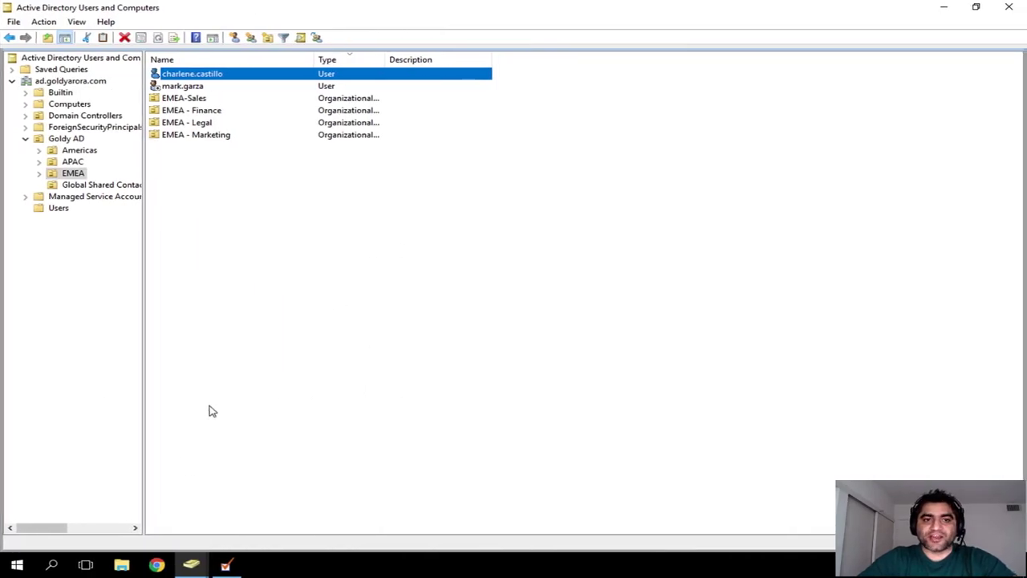
- Check the G Suite app's Assignments in Okta, showing four people assigned via a group
key("ctrl+Left")
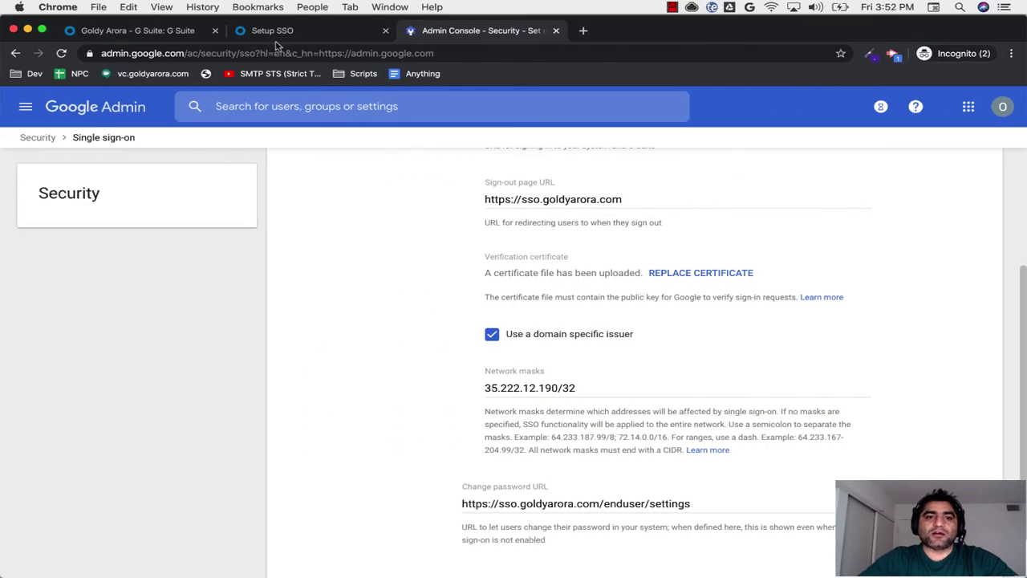
left_click(271, 31)
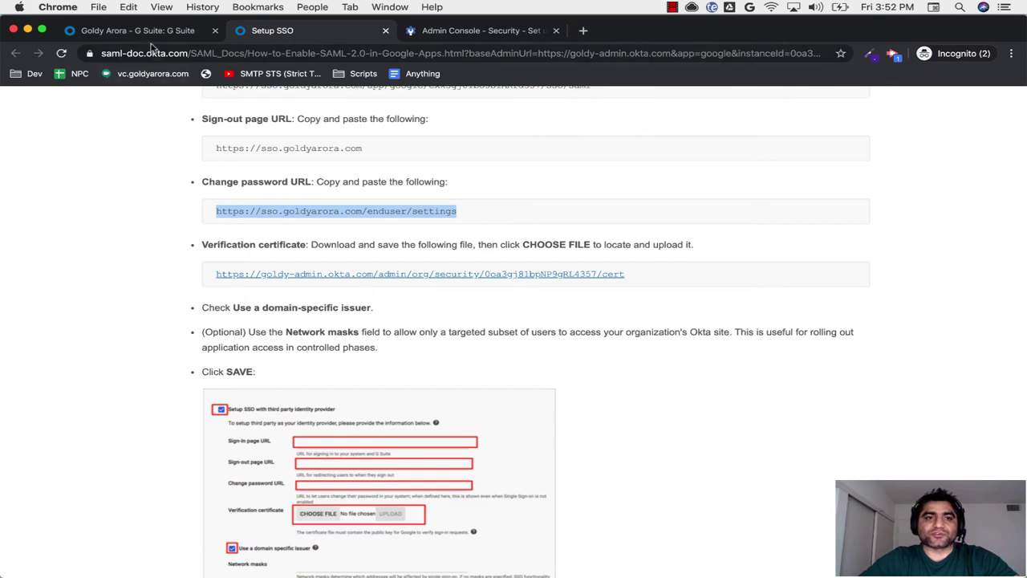
left_click(152, 34)
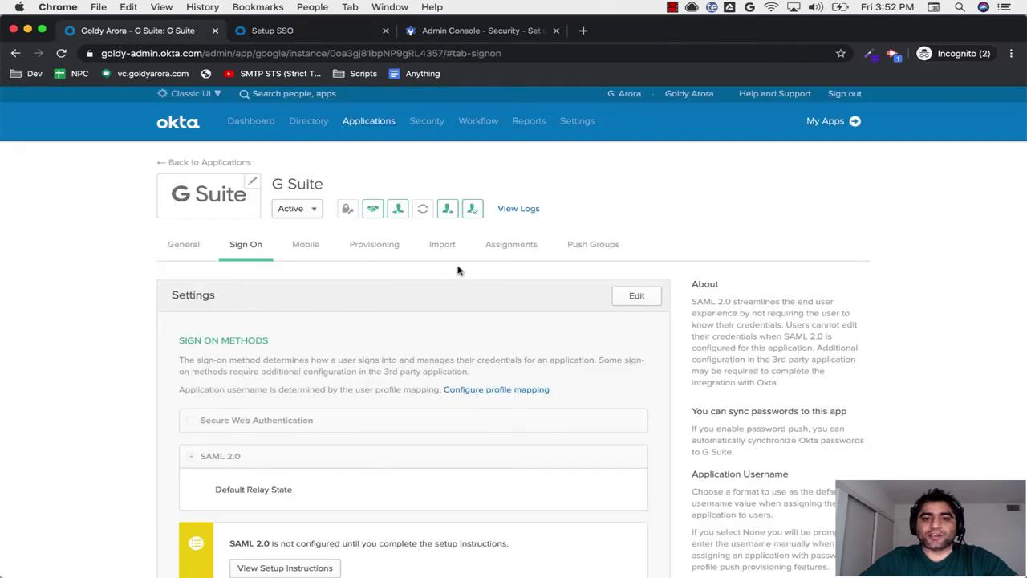
left_click(509, 245)
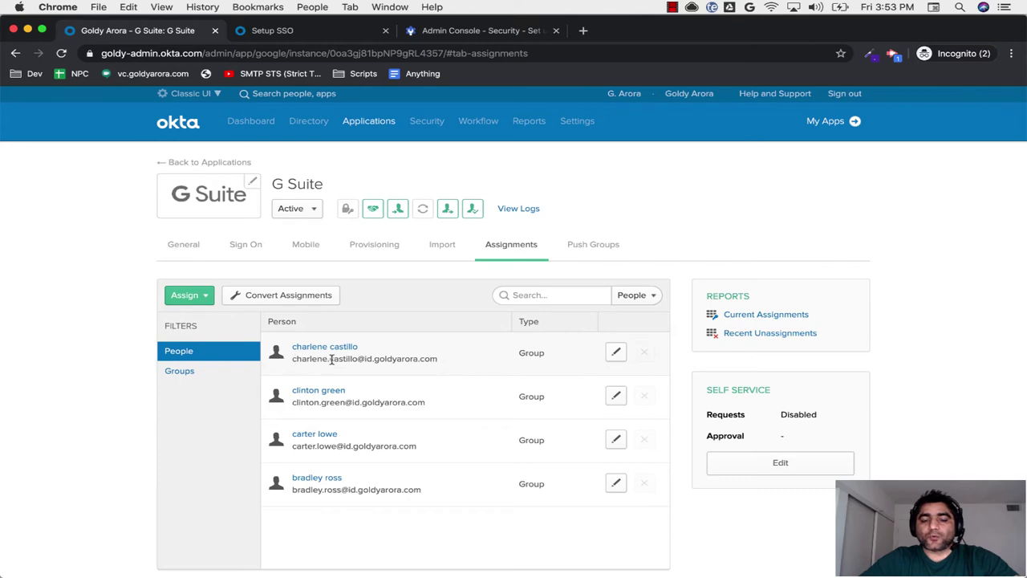
key("ctrl+Right")
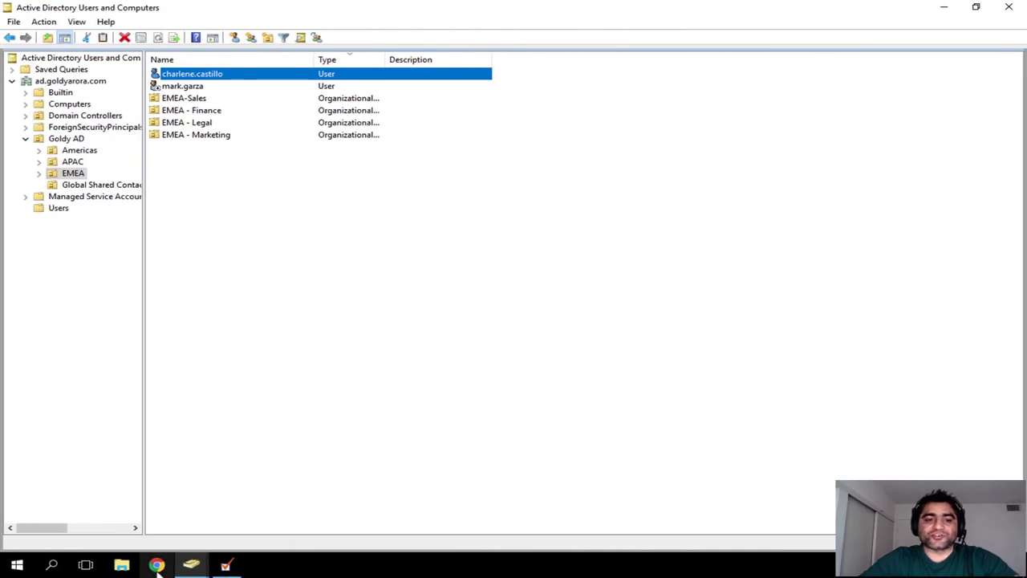
- Open sso.goldyarora.com in Windows Chrome and clear the prefilled Username field
left_click(158, 566)
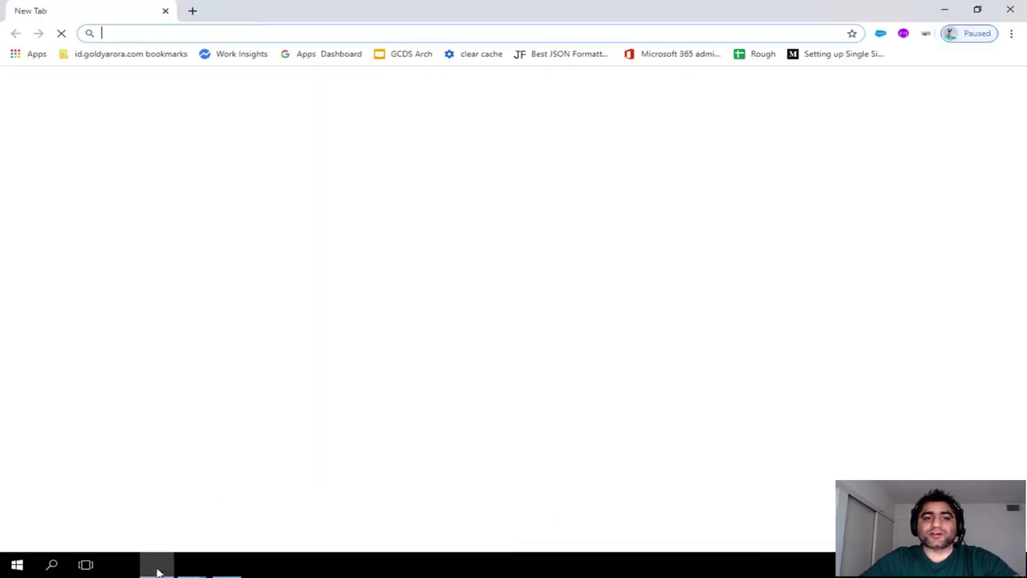
type("sso")
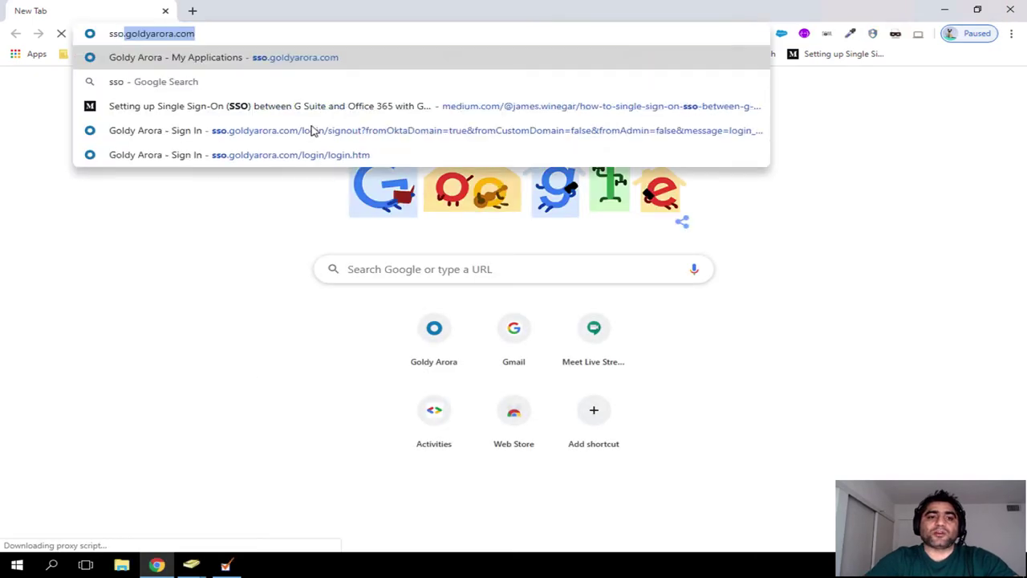
key("Return")
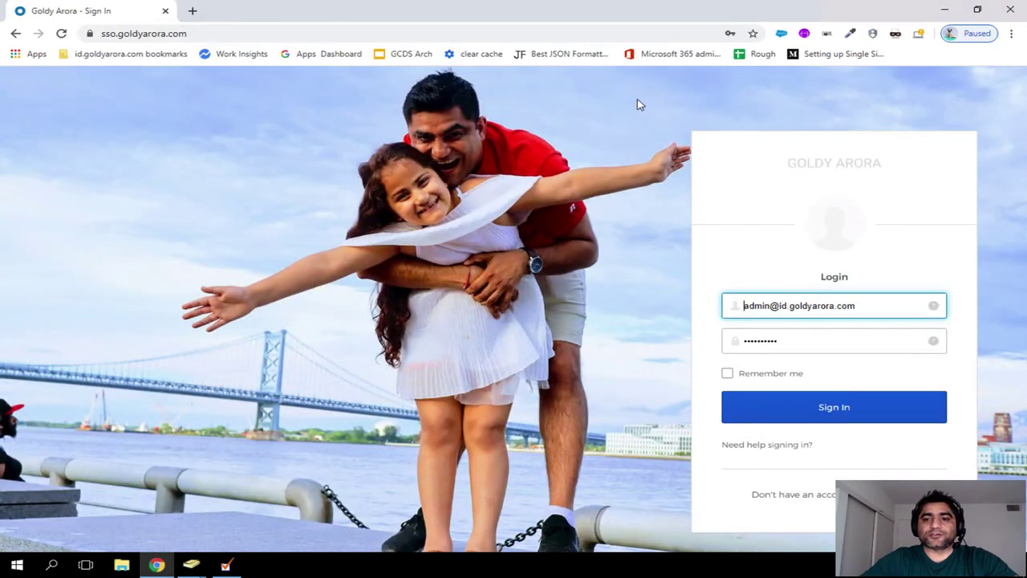
left_click(773, 306)
key("ctrl+a")
key("BackSpace")
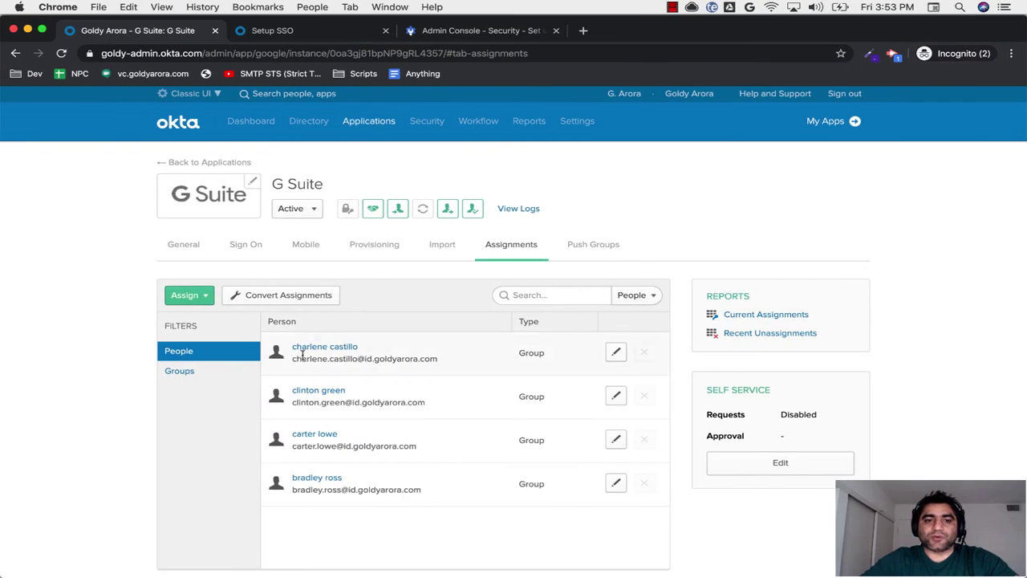
- Copy the first assigned user's username from the Okta Assignments list
left_click_drag(295, 361, 355, 362)
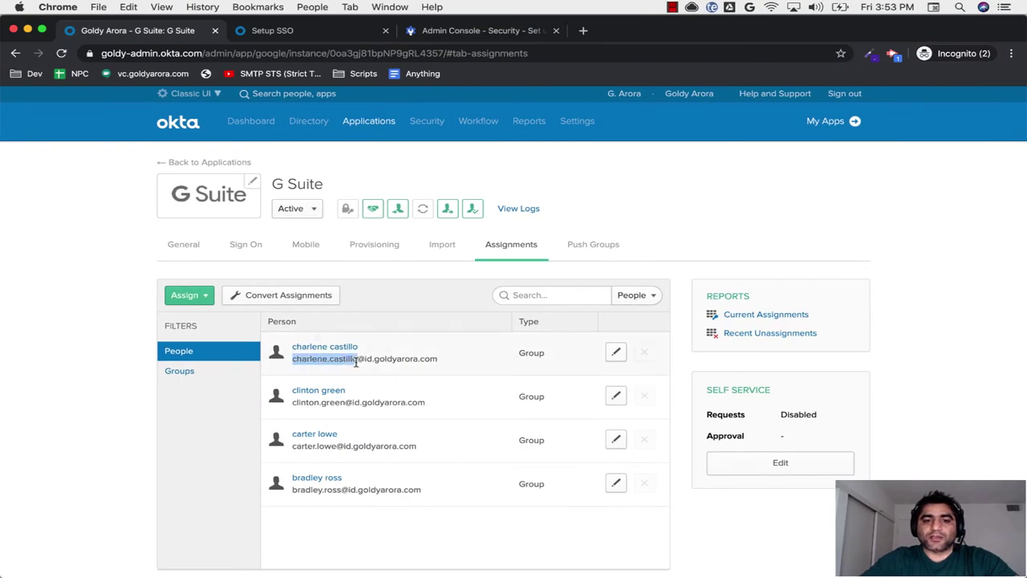
right_click(339, 362)
left_click(356, 388)
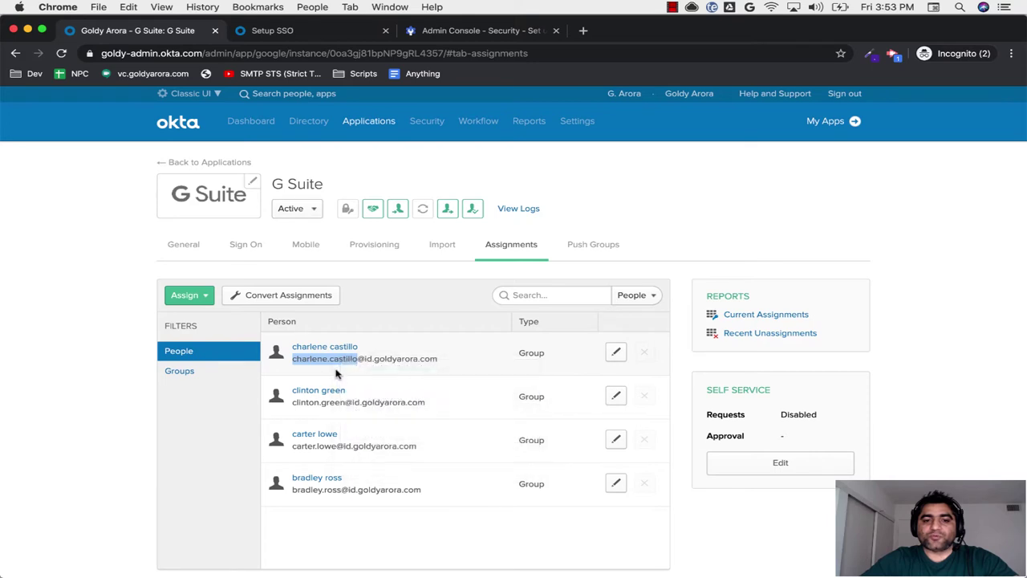
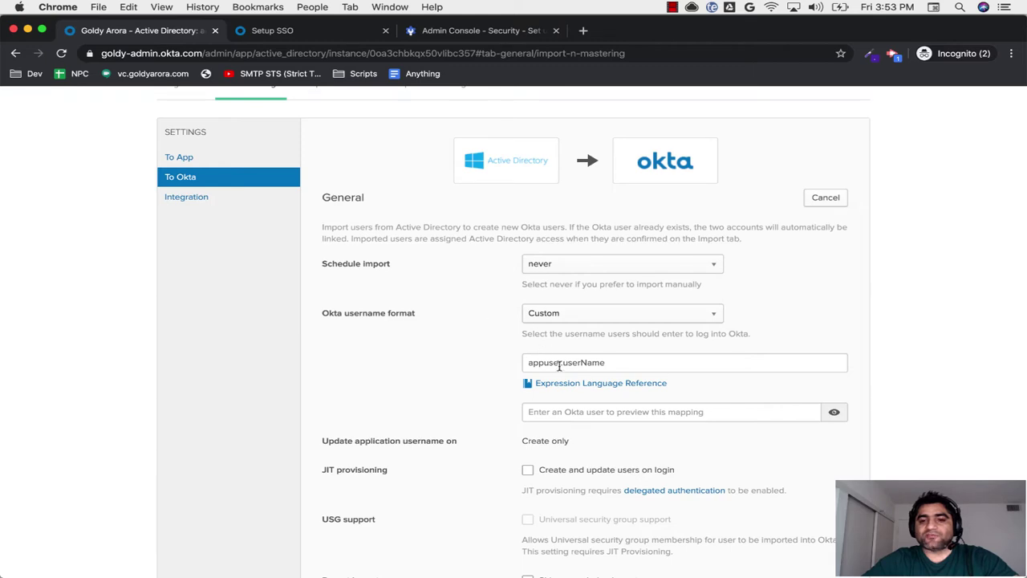
- Scroll up to review the AD import's Custom appuser.userName username setting
scroll(434, 340, "up", 5)
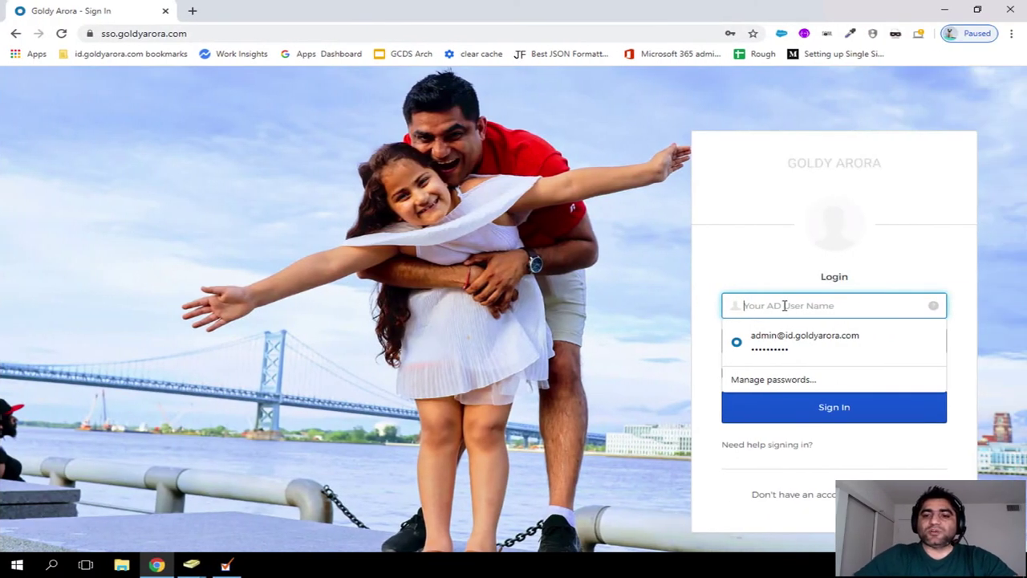
- Sign in as the AD user with the pasted username and a fresh password, declining to save it
right_click(785, 311)
left_click(806, 384)
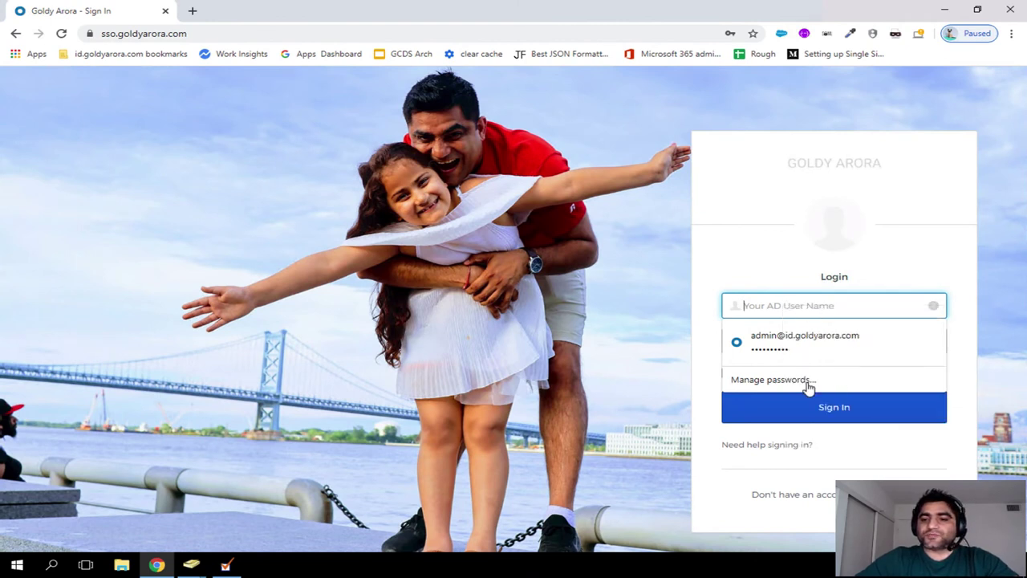
left_click(754, 345)
key("ctrl+a")
key("BackSpace")
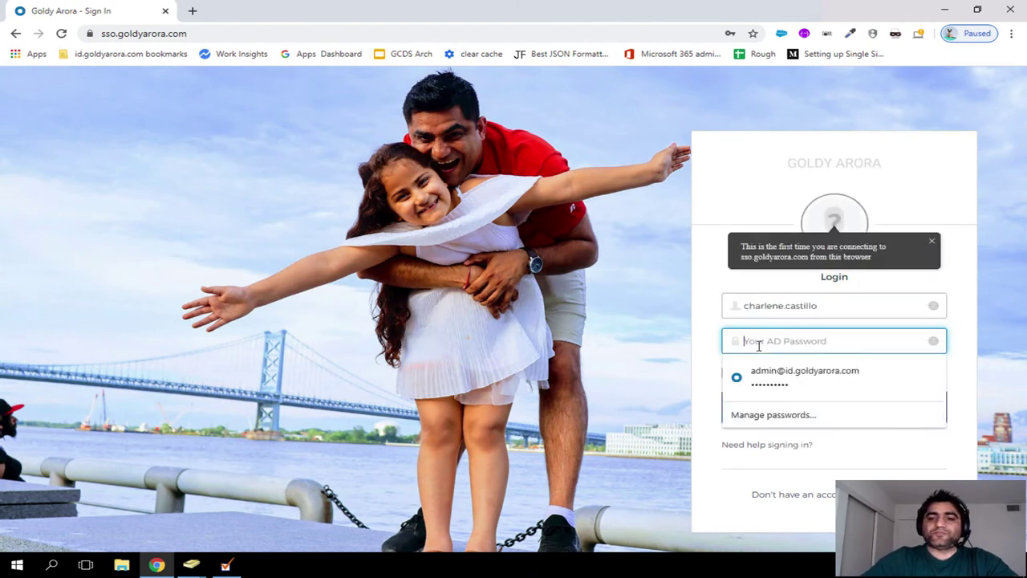
type("P")
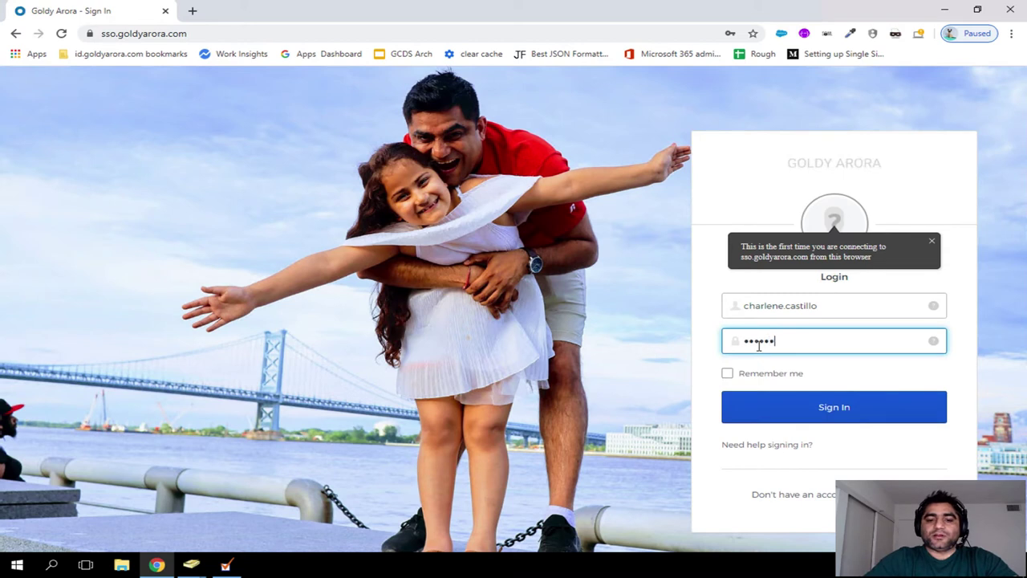
left_click(760, 409)
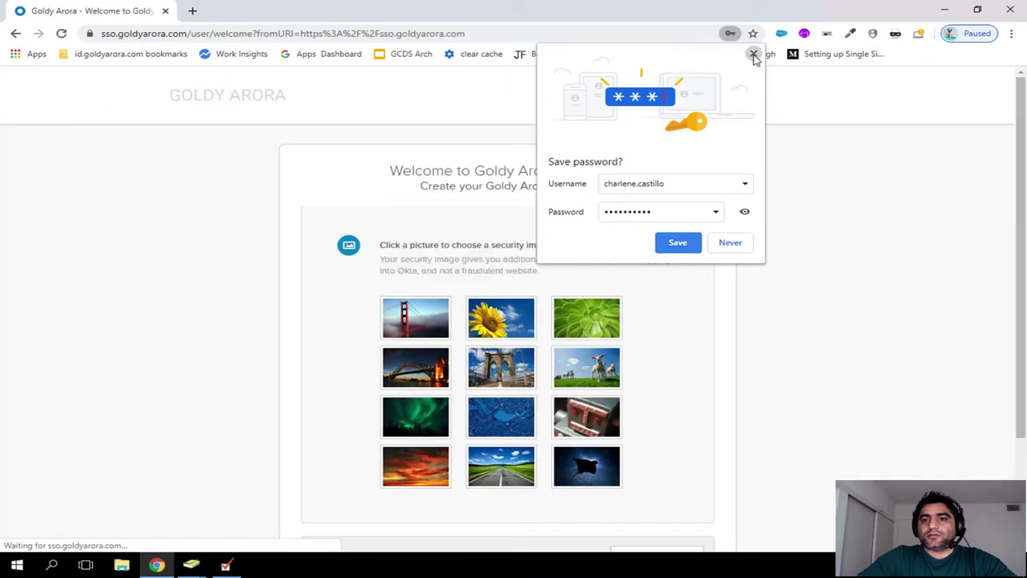
left_click(753, 54)
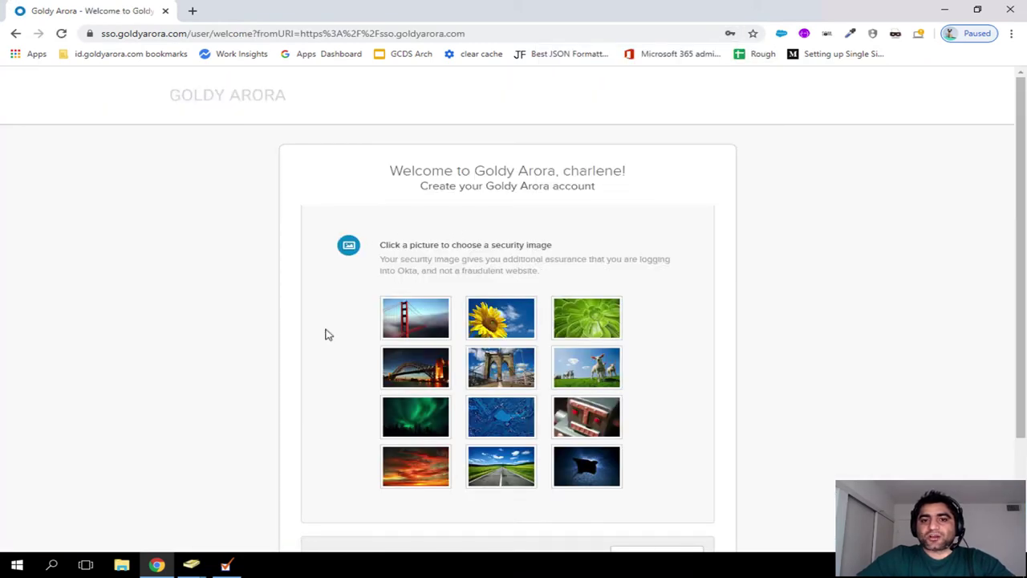
- Choose the dark stingray security image and create the Okta account
scroll(325, 334, "down", 2)
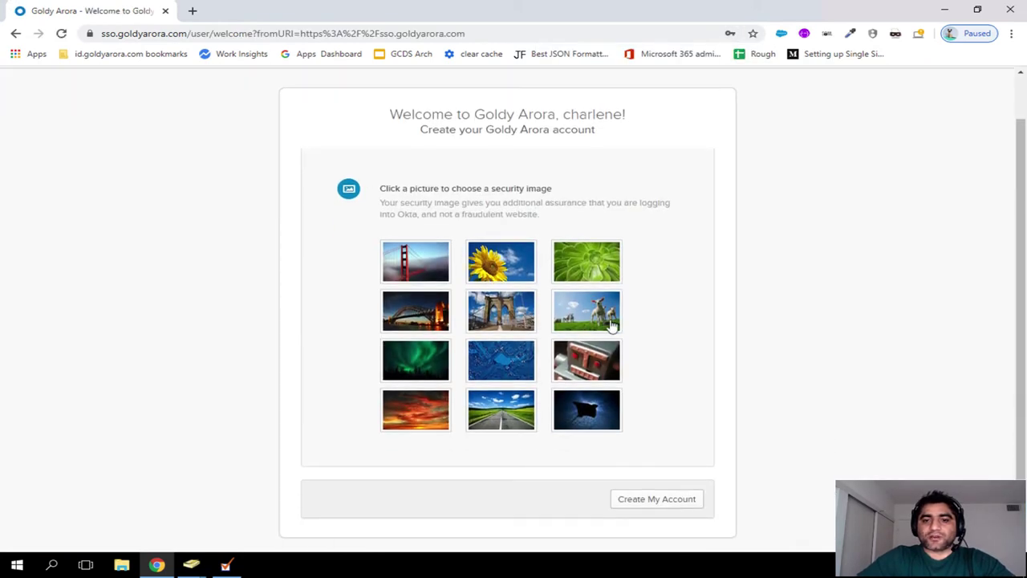
left_click(586, 408)
left_click(655, 499)
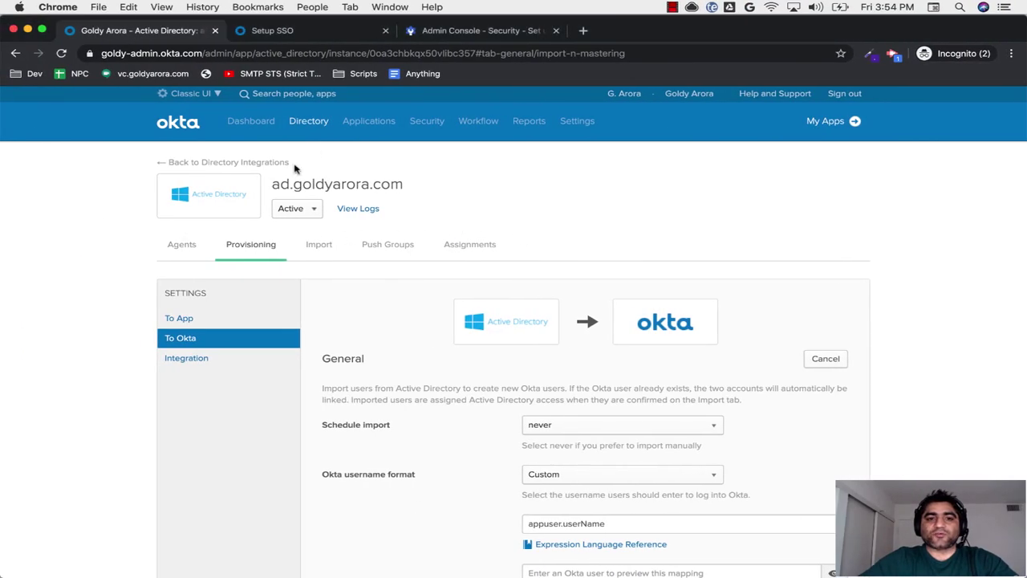
- Search the Applications list for 'g s' and open the G Suite app
mouse_move(351, 126)
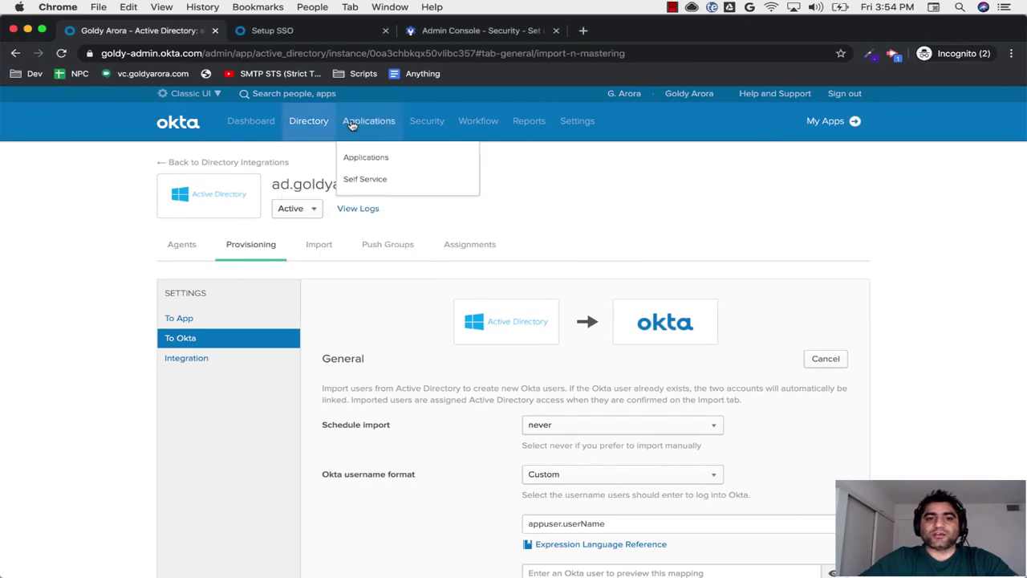
left_click(361, 157)
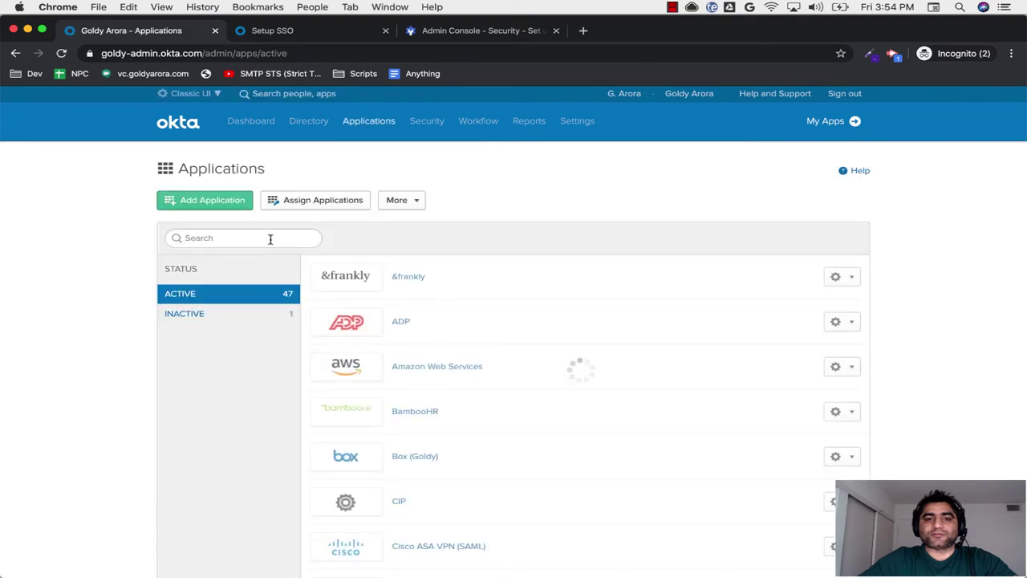
left_click(271, 238)
type("g s")
left_click(406, 277)
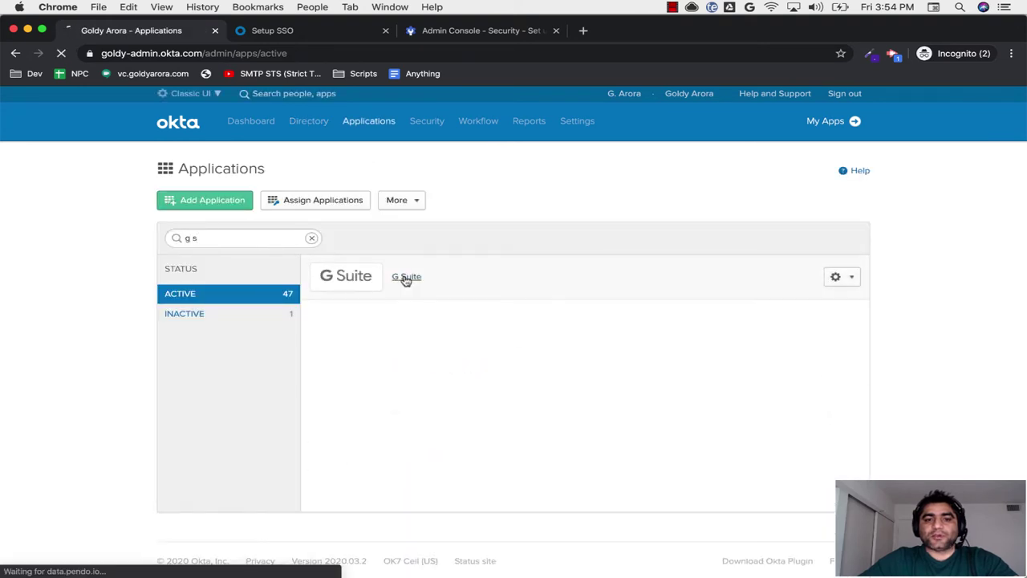
- Review G Suite's Sign On and General settings, entering Edit then cancelling without changes
left_click(245, 244)
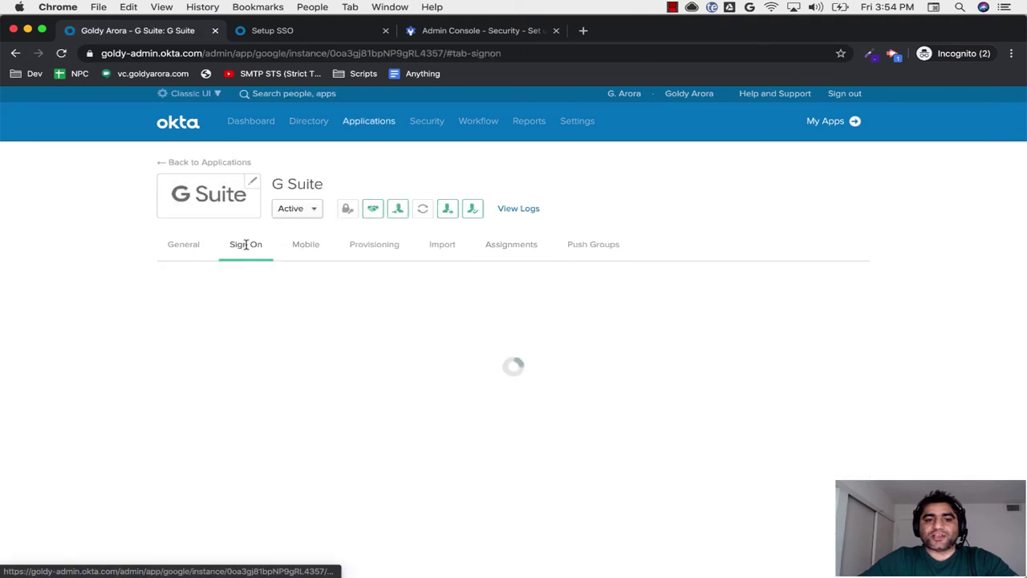
scroll(321, 325, "down", 5)
scroll(193, 264, "up", 5)
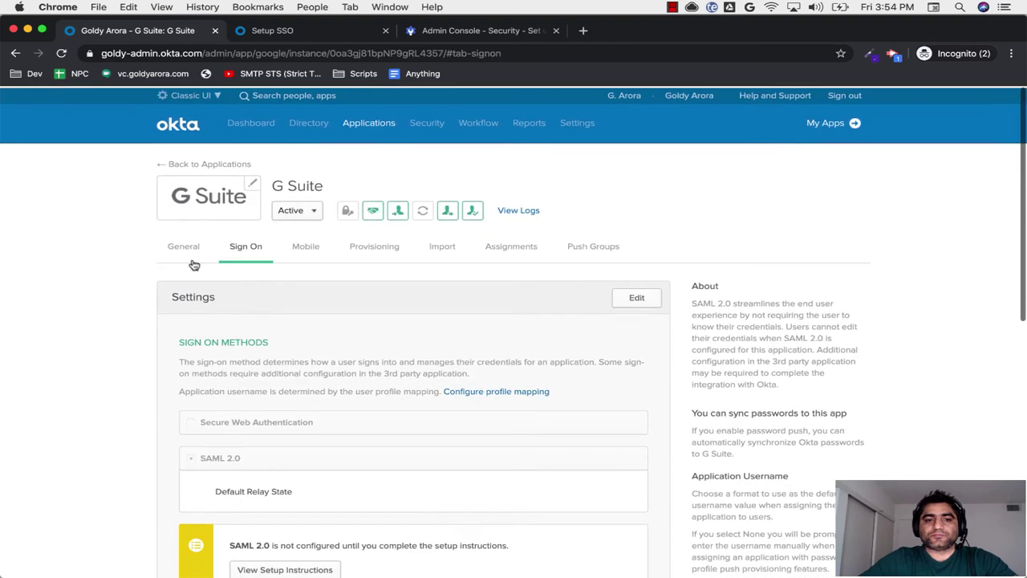
left_click(193, 258)
scroll(378, 339, "down", 3)
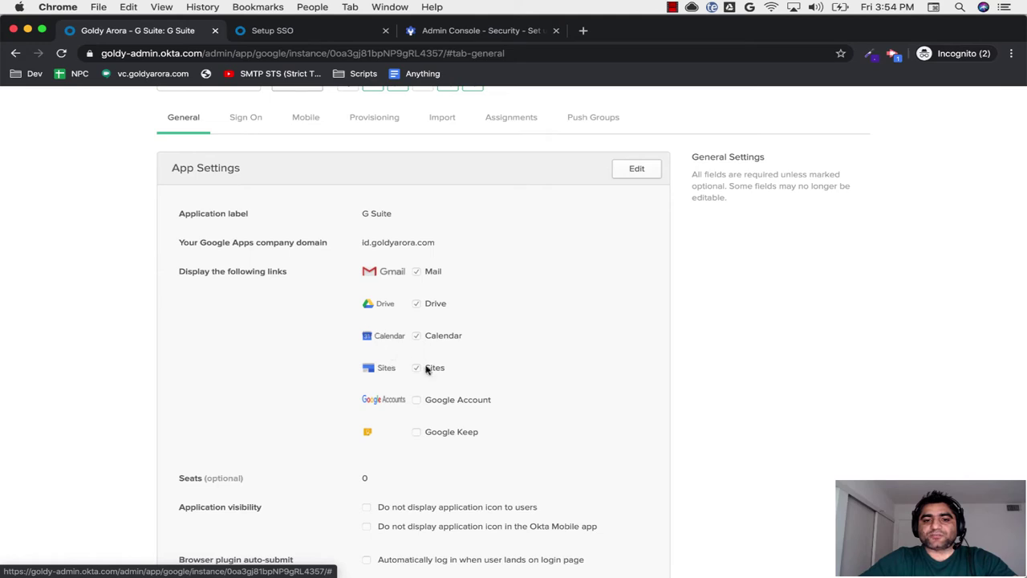
left_click(615, 176)
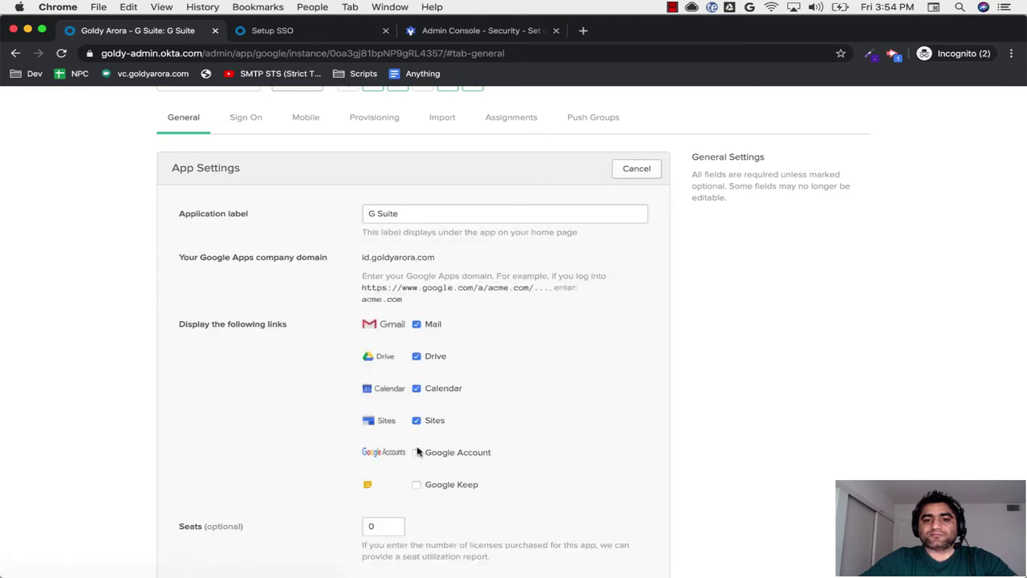
left_click(638, 172)
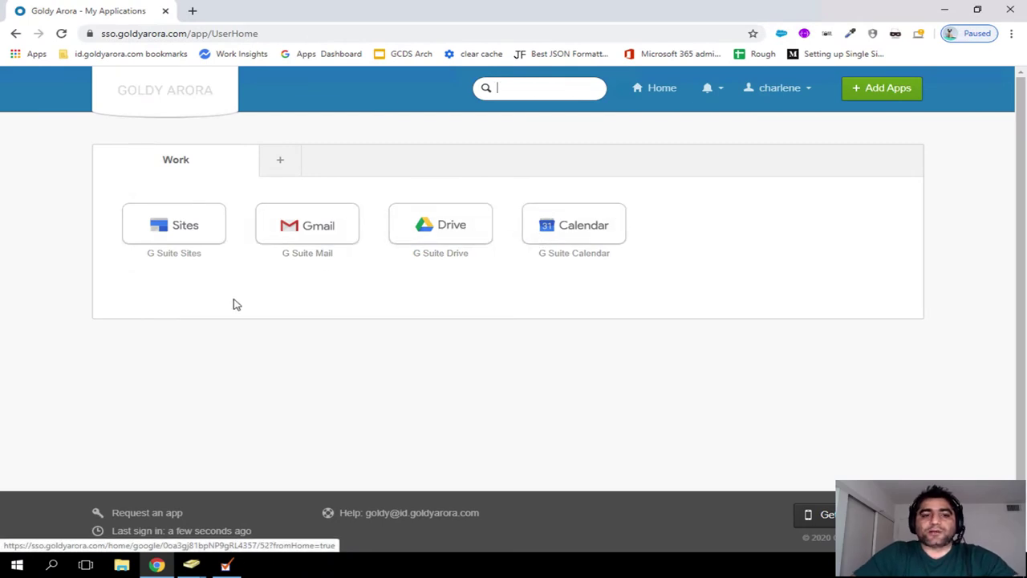
- Launch Gmail from the Okta dashboard and confirm the referenced Google account is the user's
left_click(310, 230)
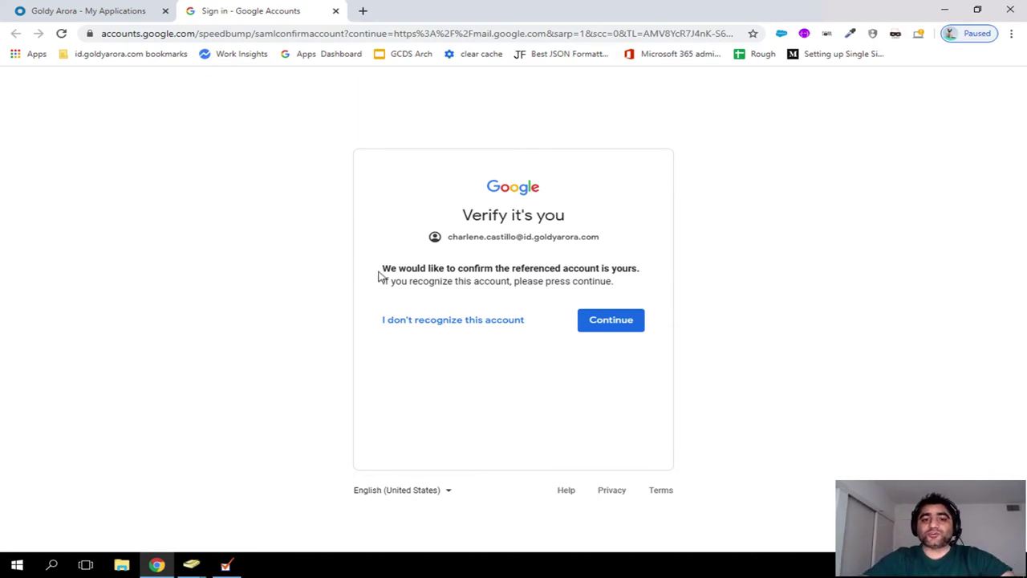
left_click_drag(384, 268, 619, 284)
left_click(604, 294)
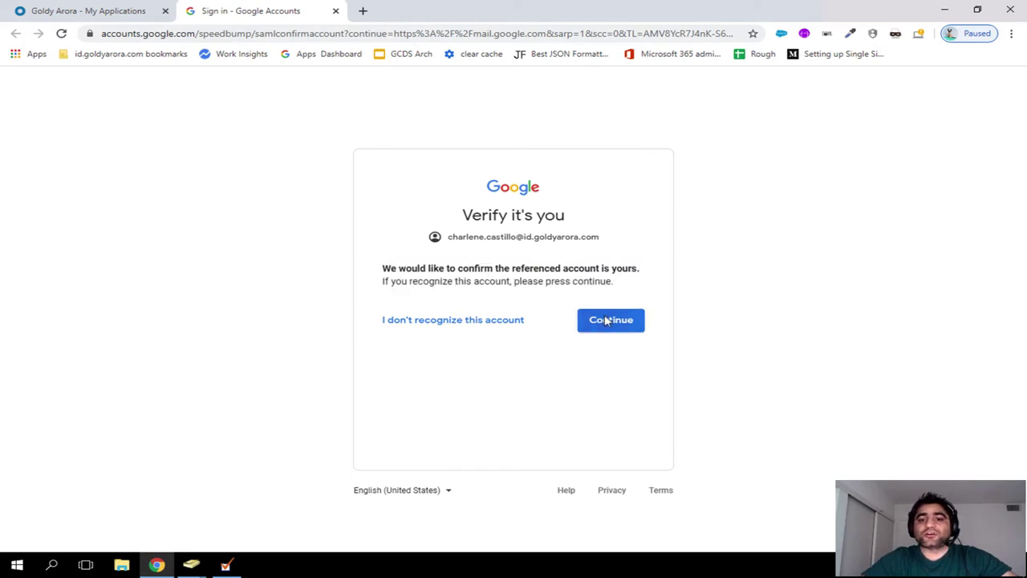
left_click(607, 321)
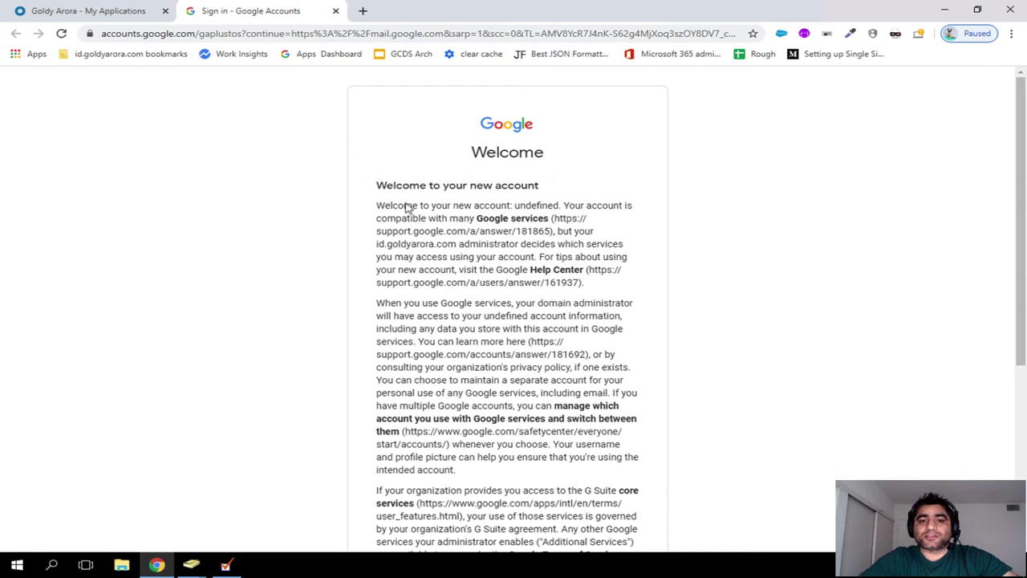
- Scroll through and accept Google's new account terms
scroll(484, 425, "down", 1)
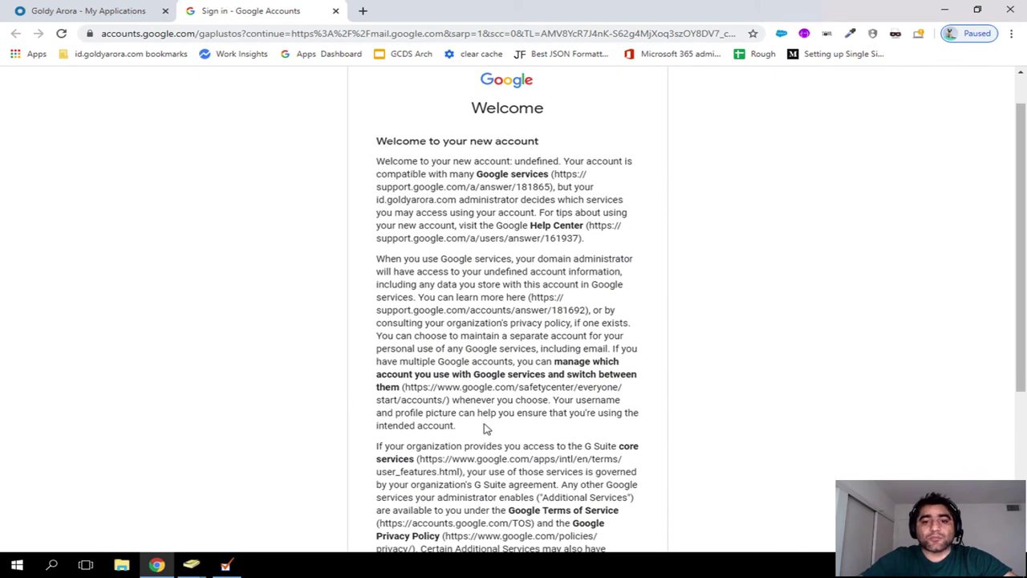
scroll(485, 427, "down", 2)
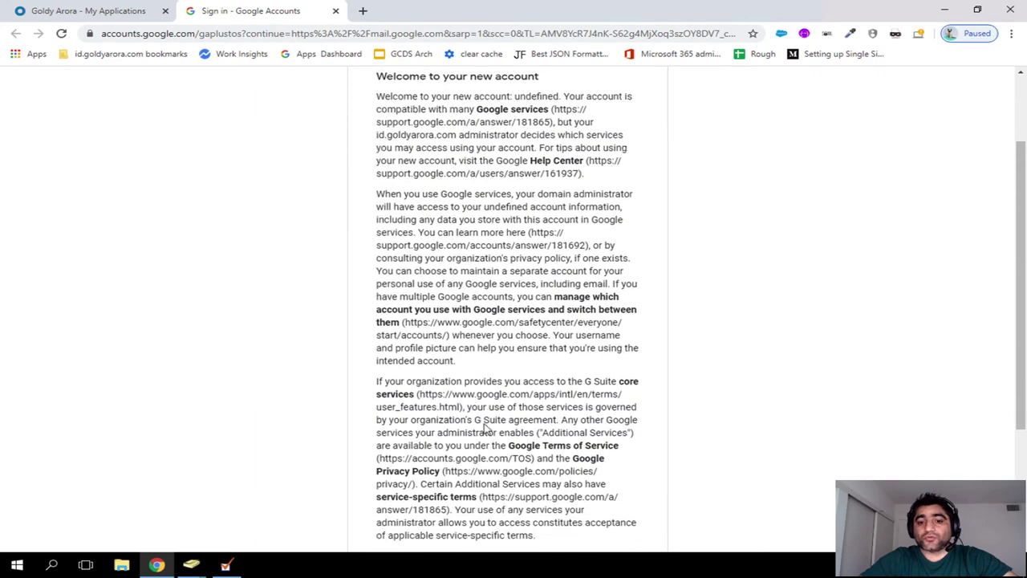
scroll(485, 428, "down", 3)
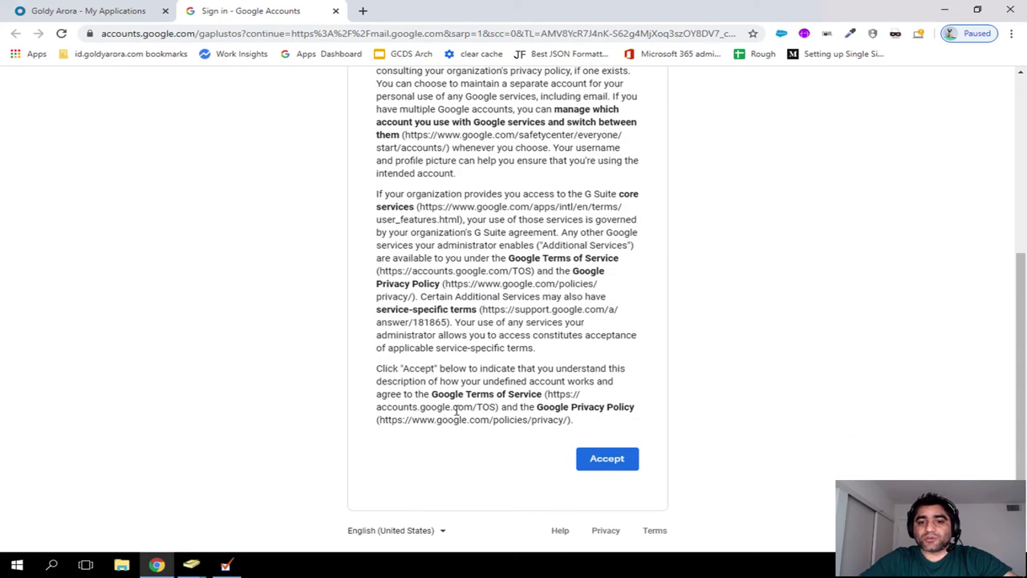
left_click(595, 455)
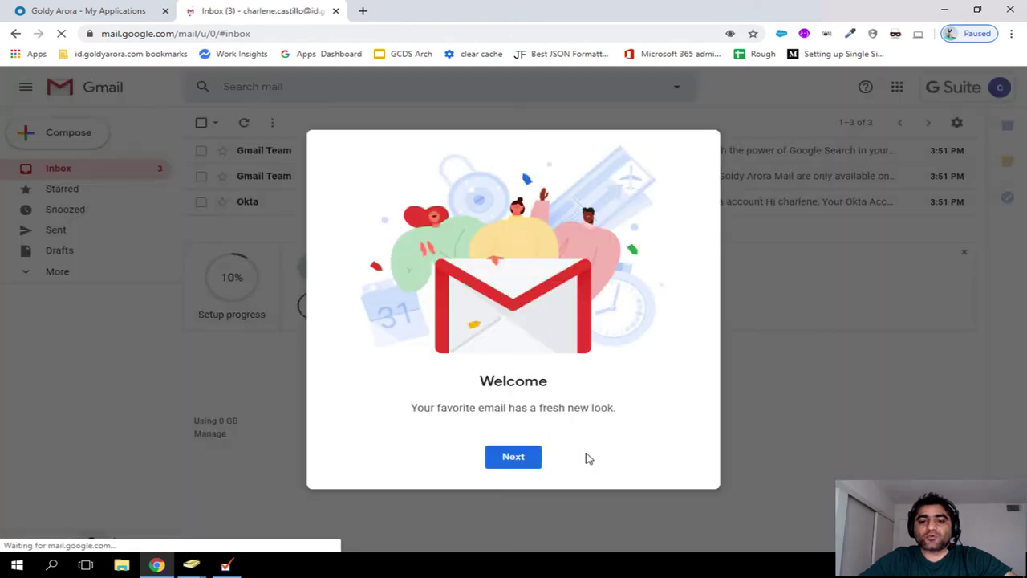
- Get past the Gmail Welcome screen and keep the default inbox view
left_click(523, 458)
left_click(513, 457)
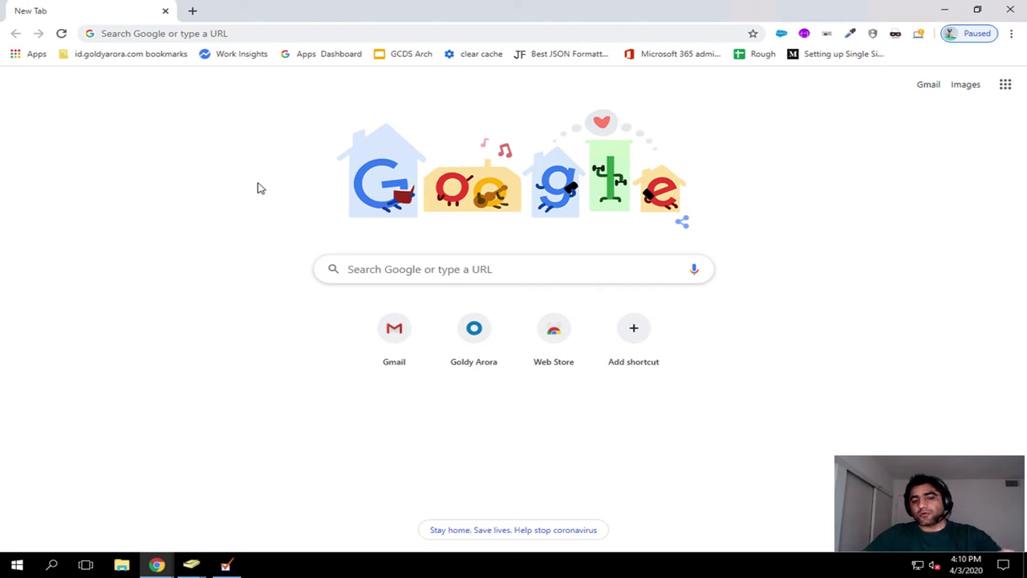
- Search 'what is my ip' and copy the public IP 35.222.12.190
left_click(241, 35)
type("waht")
key("BackSpace")
key("BackSpace")
key("BackSpace")
key("BackSpace")
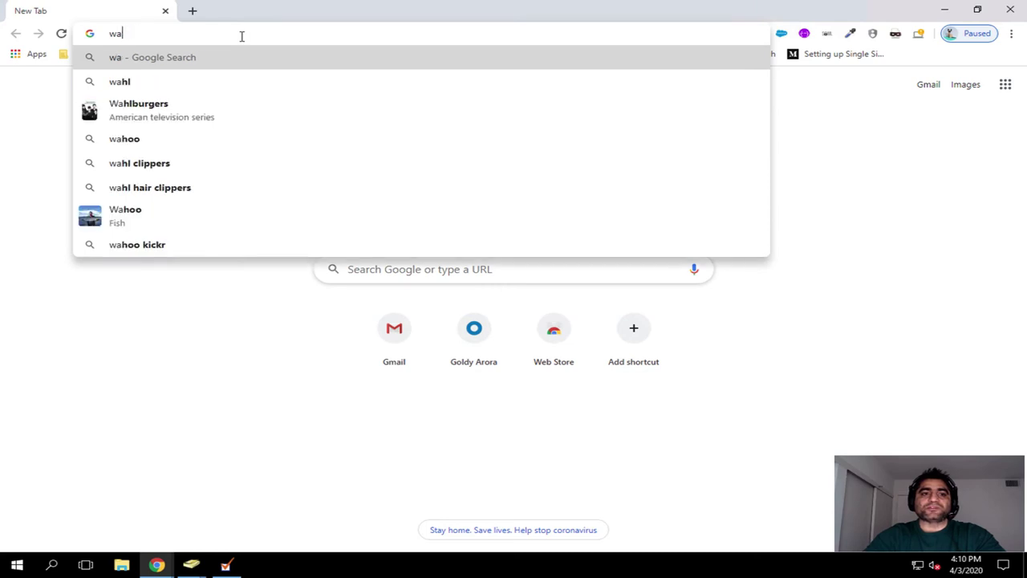
type("h a")
key("BackSpace")
key("BackSpace")
type("at")
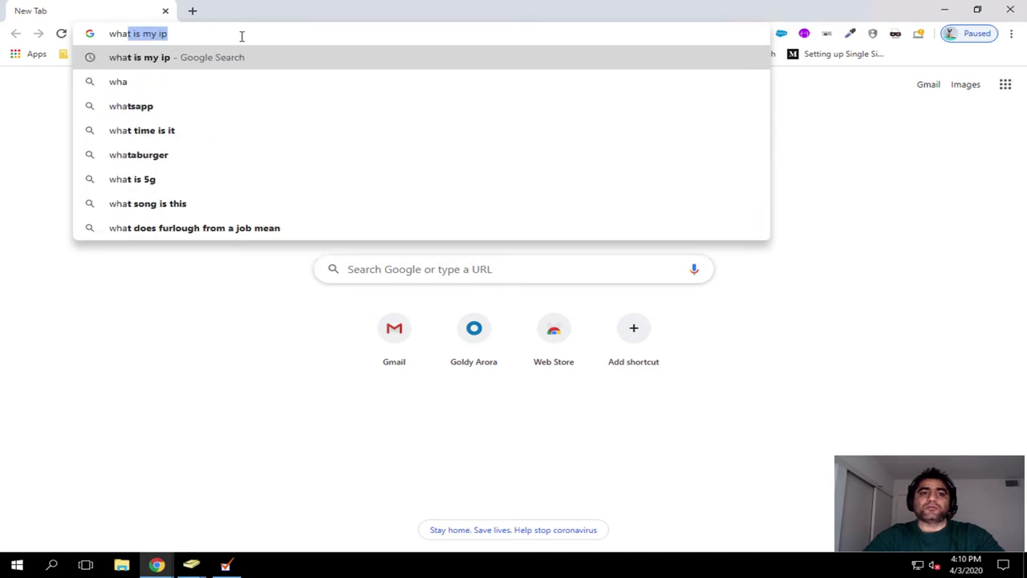
type(" i")
key("Return")
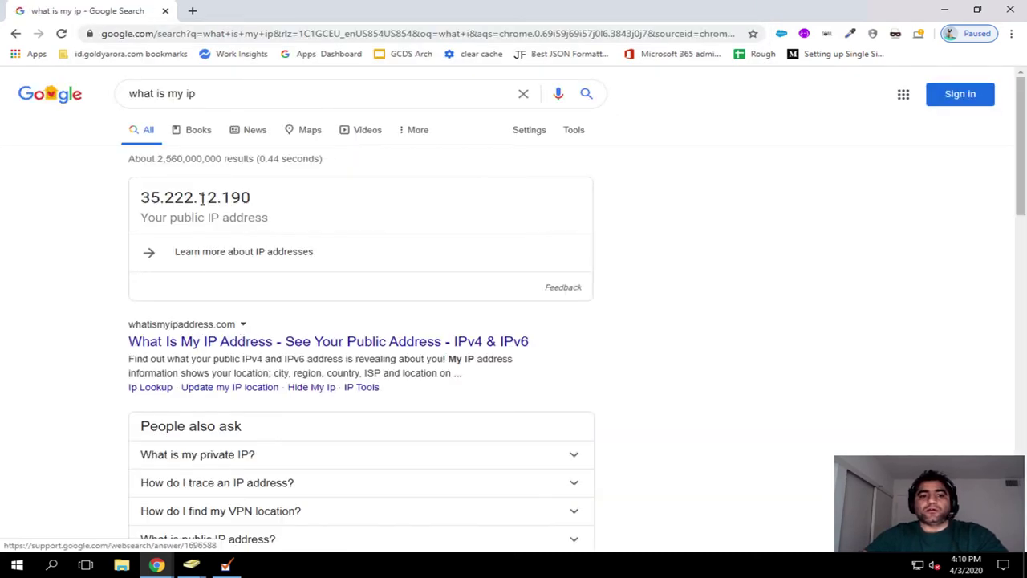
double_click(195, 197)
key("ctrl+Left")
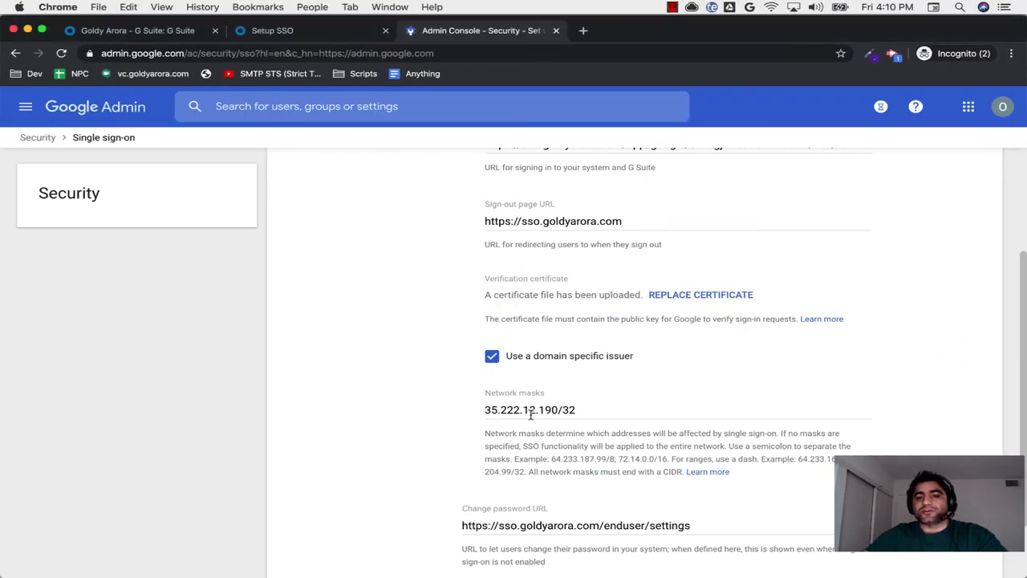
- Load the organisation's mail.google.com/a/ Gmail address in the test machine's browser
key("ctrl+Right")
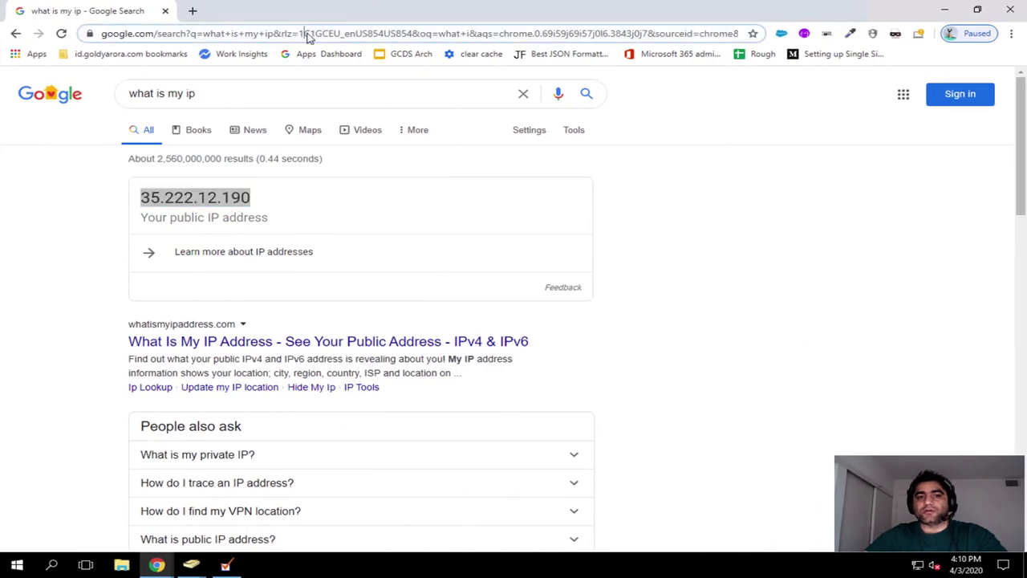
left_click(309, 34)
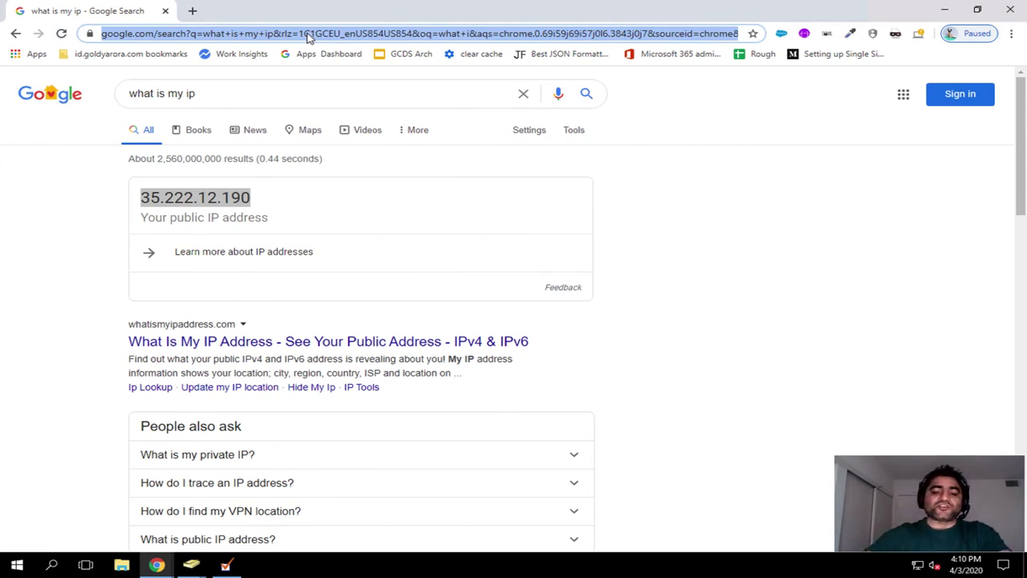
type("mail.")
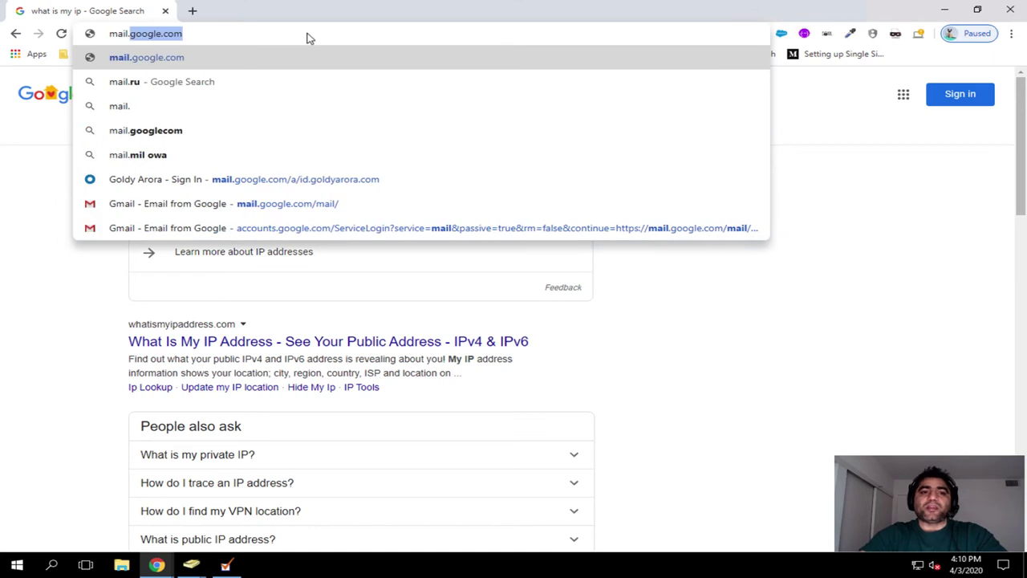
type("google.com")
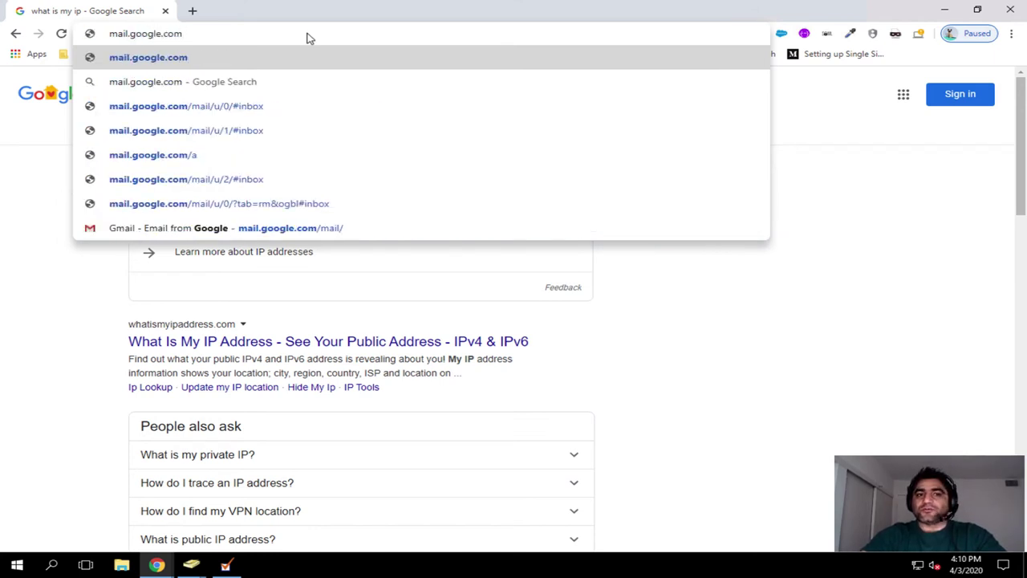
type("/a")
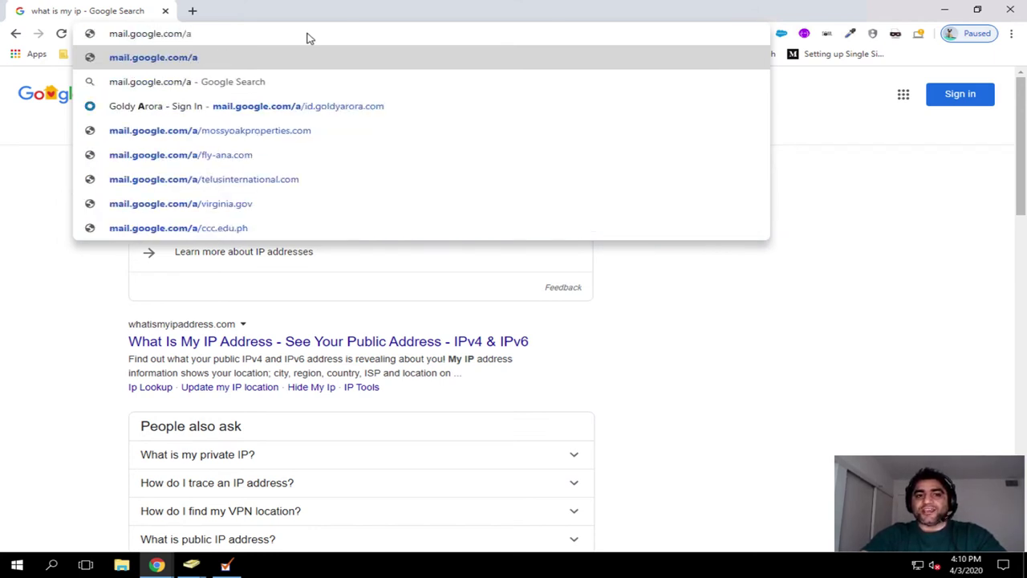
type("/")
type("id.gold")
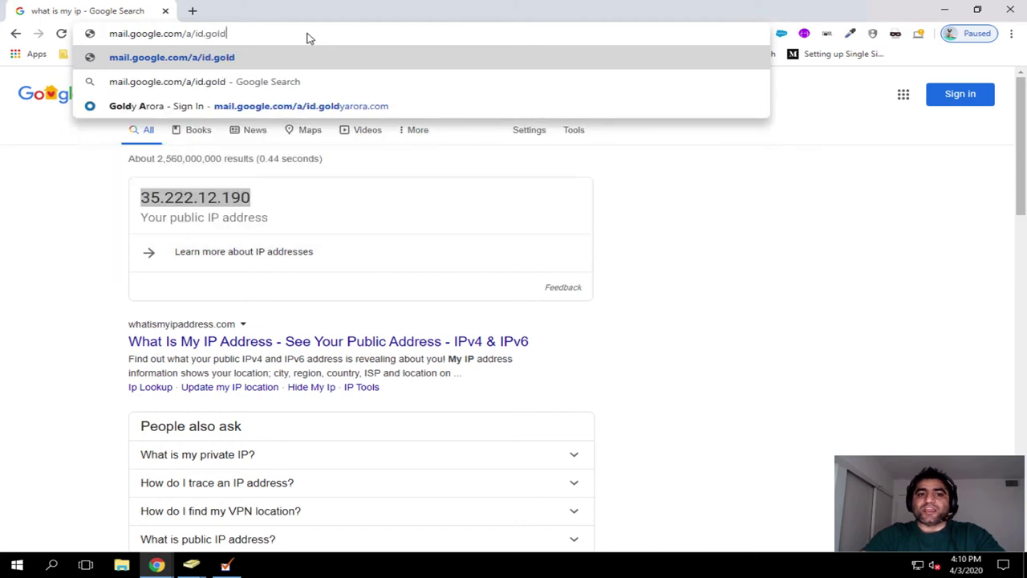
type("yarora.com")
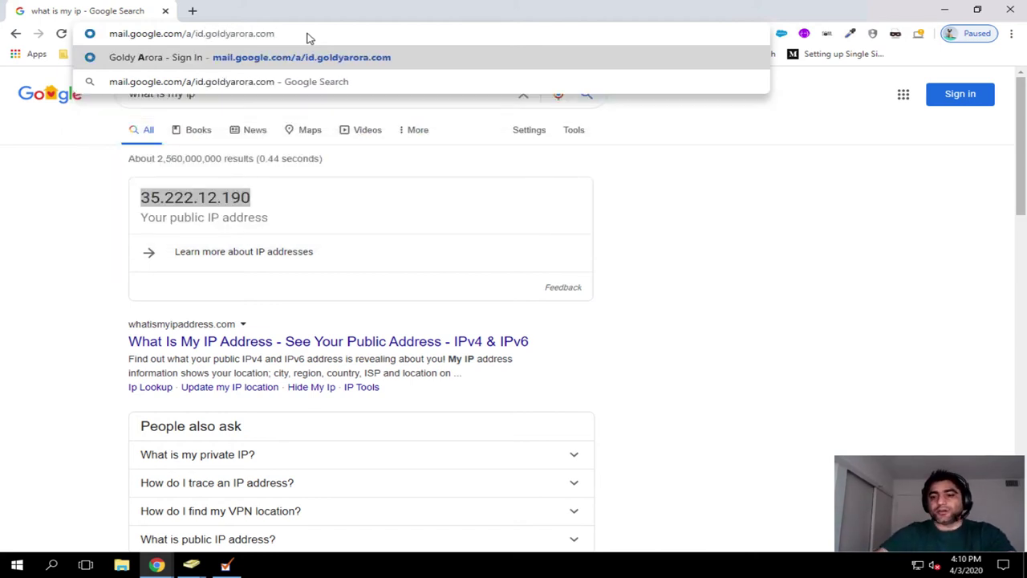
key("Return")
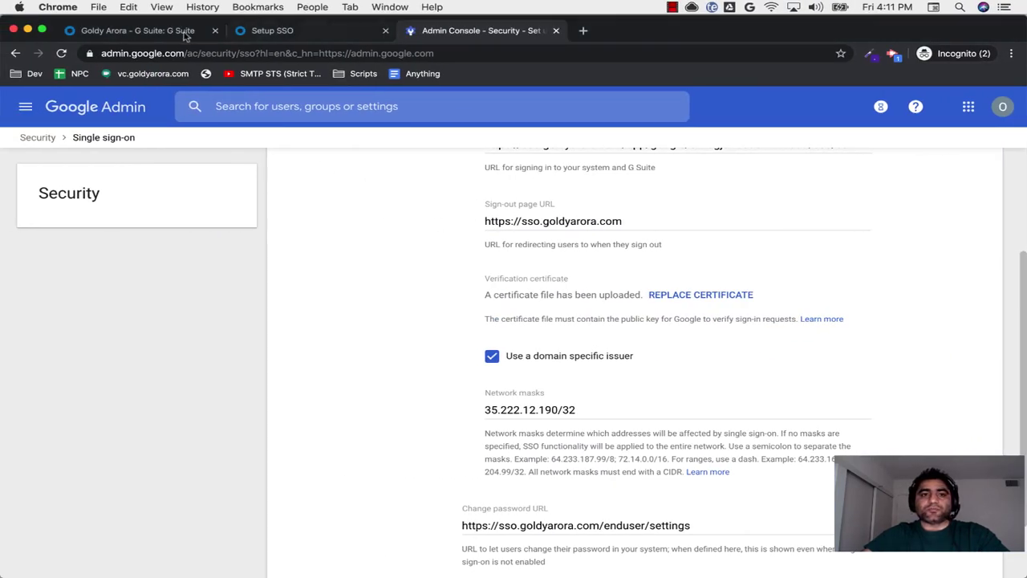
- Copy the assigned user's e-mail address from Okta's G Suite Assignments tab
left_click(269, 31)
left_click(174, 32)
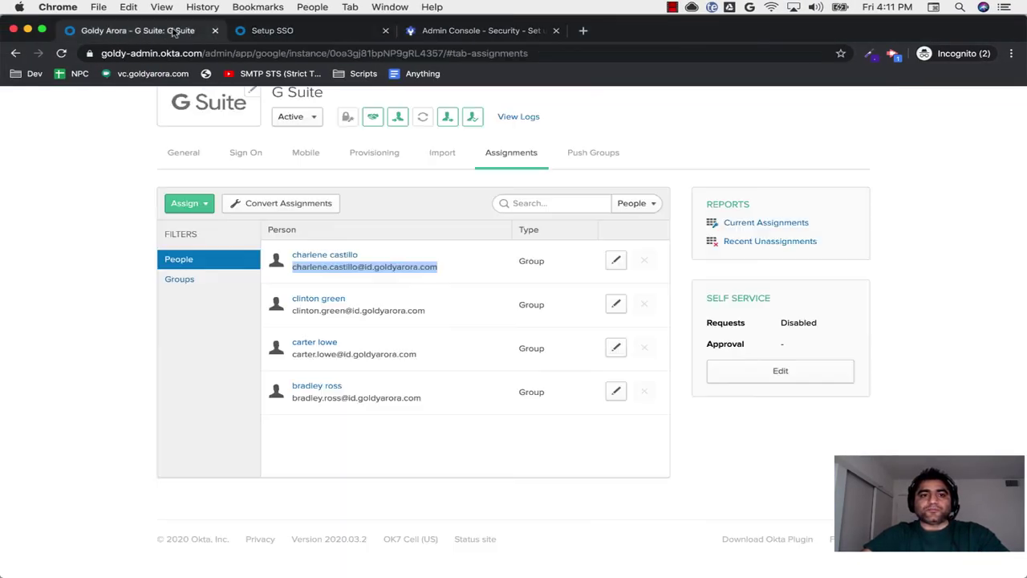
right_click(322, 267)
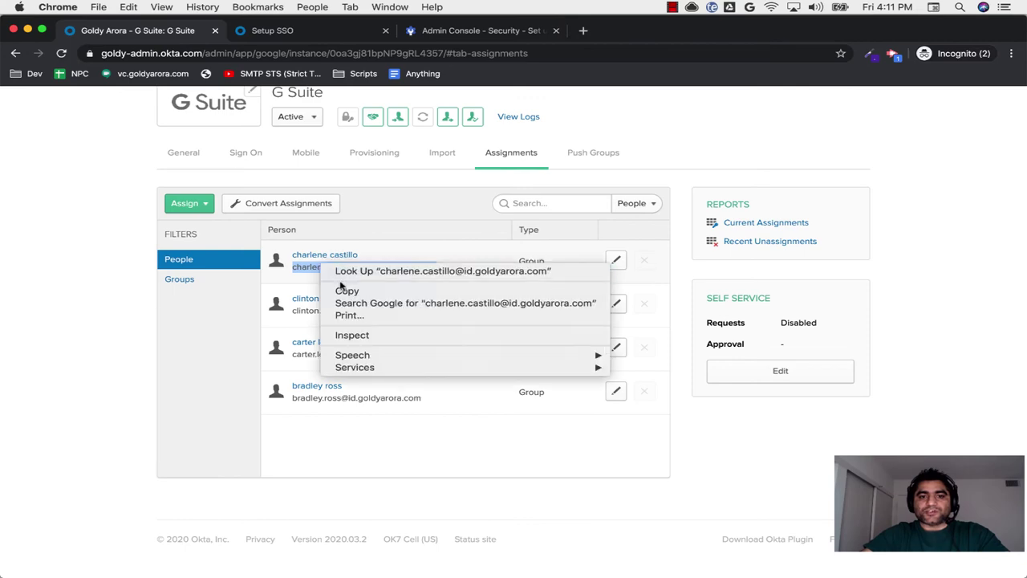
left_click(342, 291)
- Sign in with that e-mail as username plus the password, declining to save it
triple_click(750, 371)
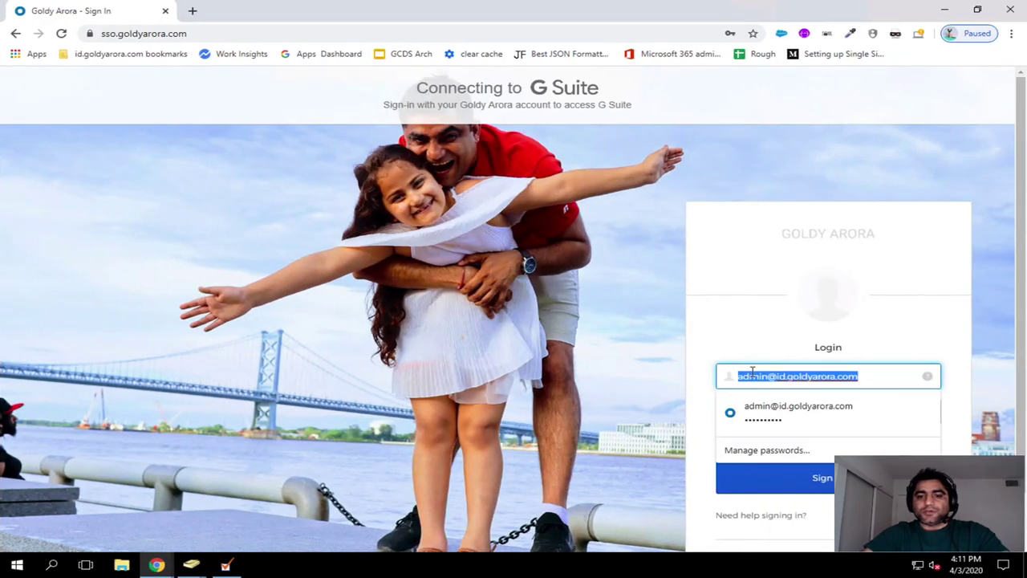
key("ctrl+v")
key("BackSpace")
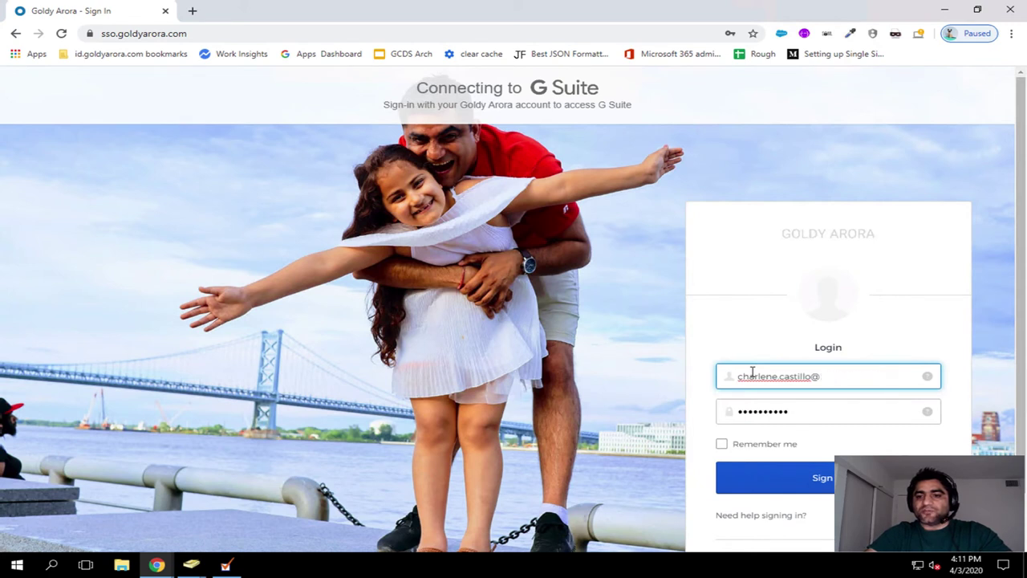
key("BackSpace")
double_click(759, 409)
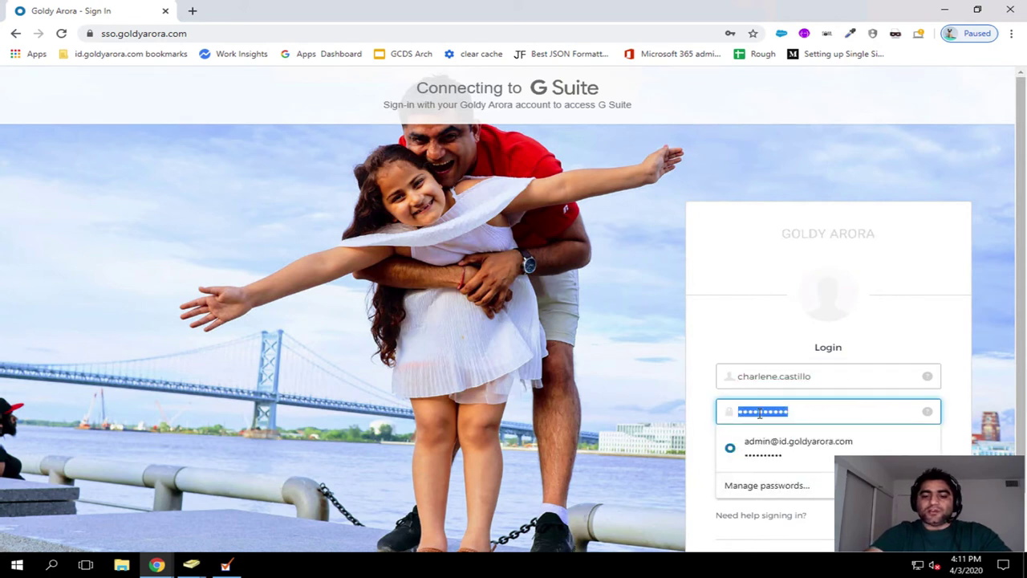
type("••")
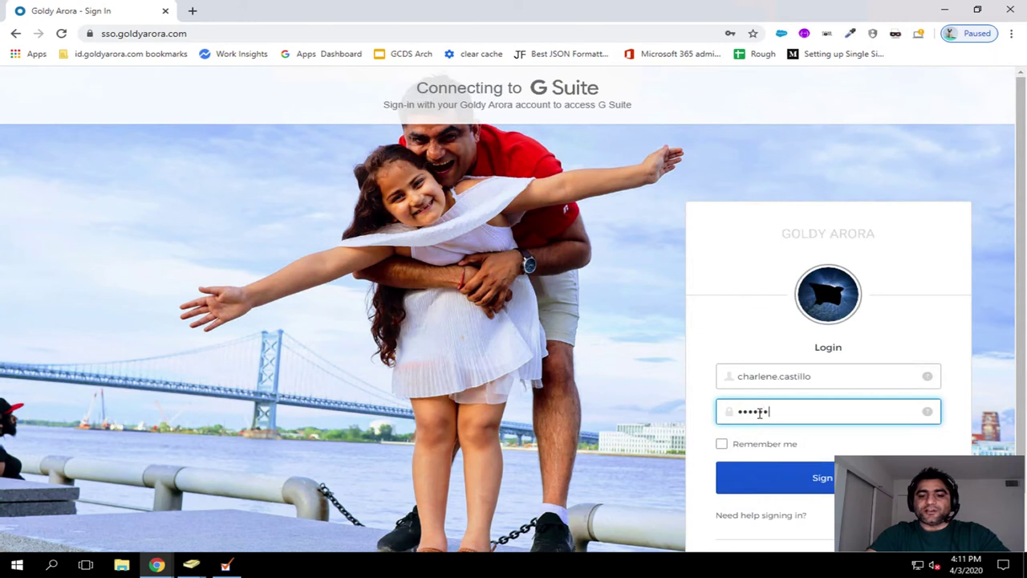
left_click(771, 479)
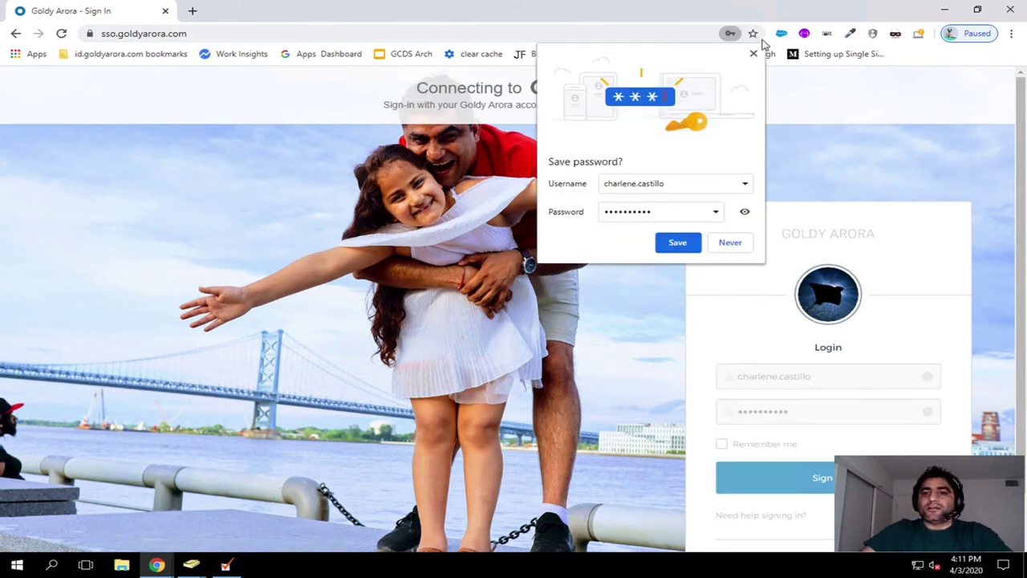
left_click(755, 54)
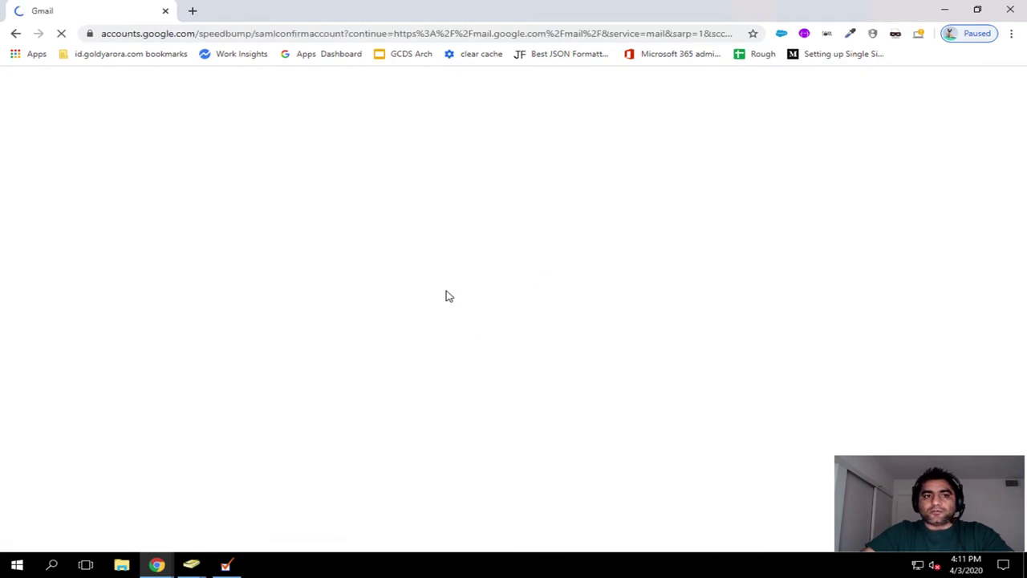
- Confirm on Verify it's you that the account belongs to this user
double_click(391, 269)
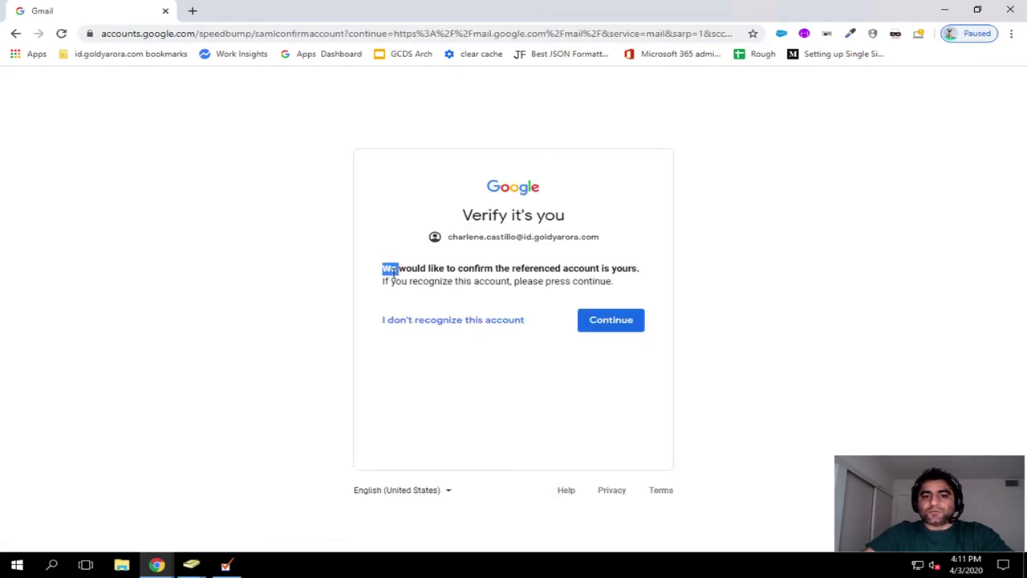
left_click(598, 321)
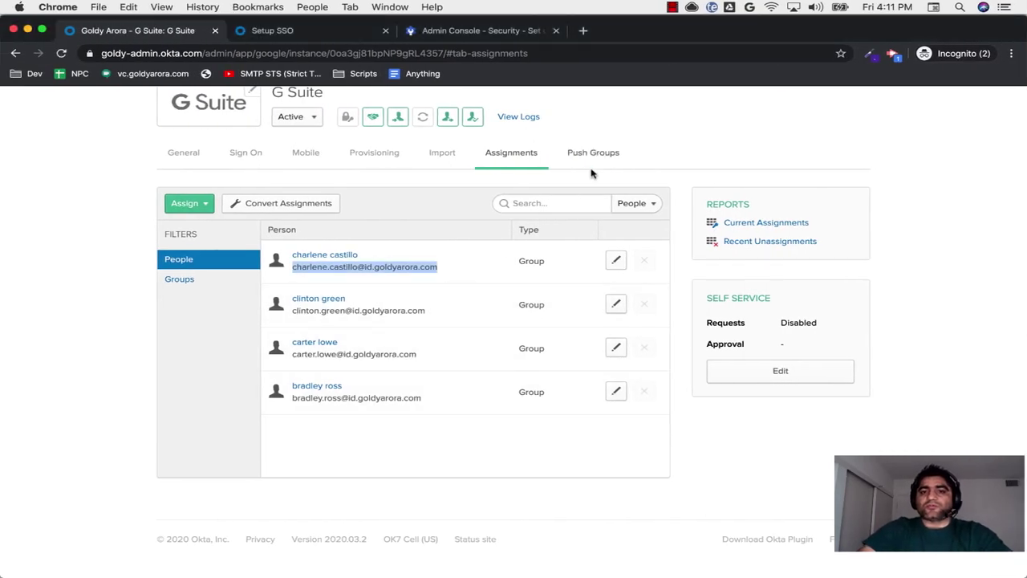
left_click(1011, 54)
- Sign the admin account out of Google Admin
left_click(697, 135)
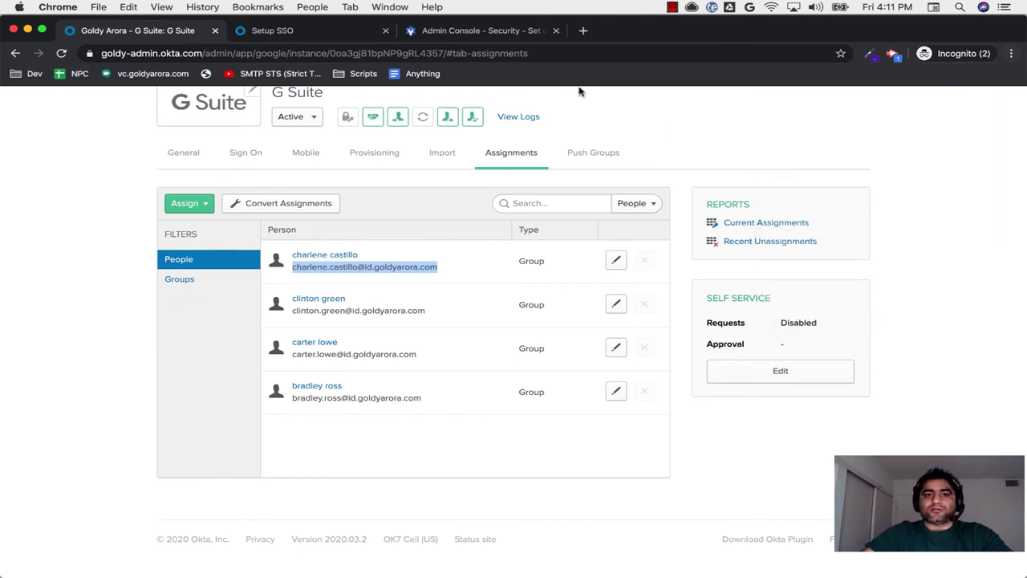
left_click(510, 37)
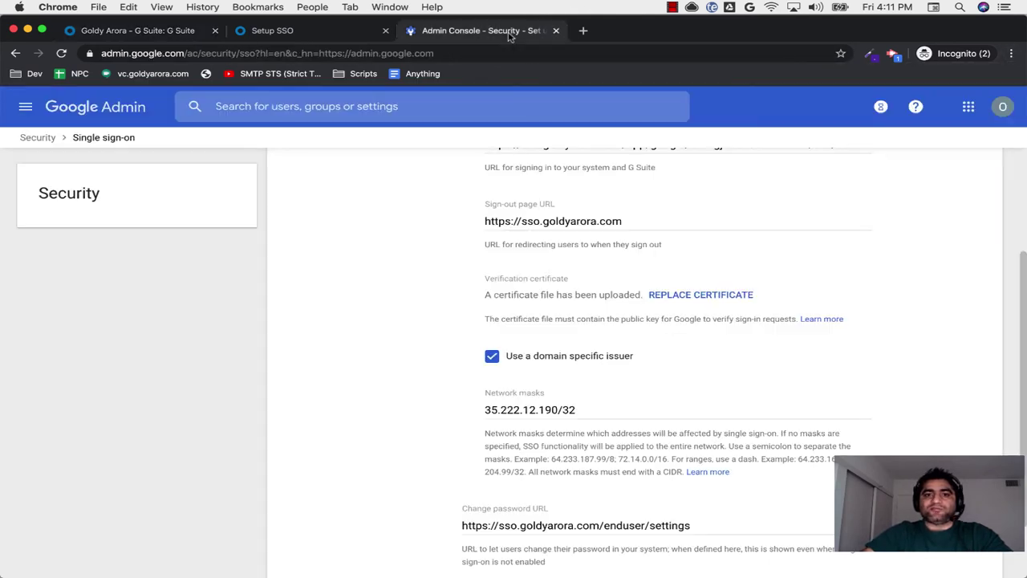
left_click(1003, 107)
left_click(895, 361)
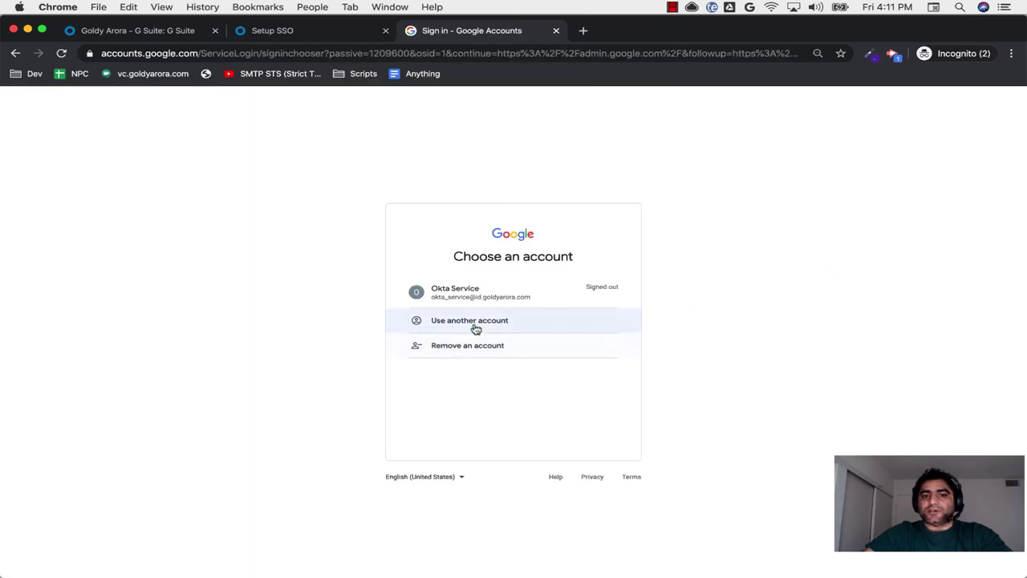
- Sign in with a different account using the assigned user's e-mail and continue to the password step
left_click(474, 321)
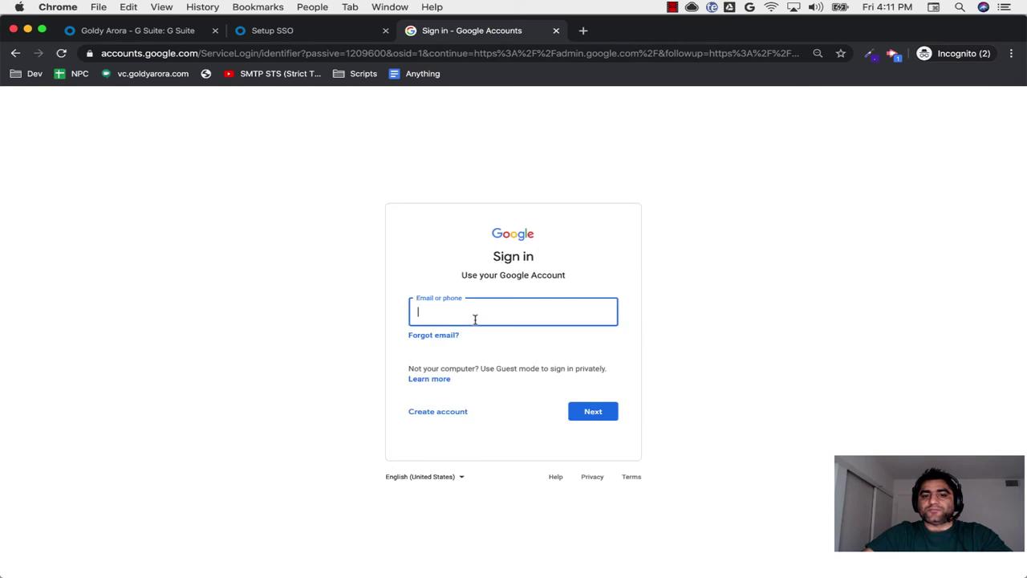
key("super+v")
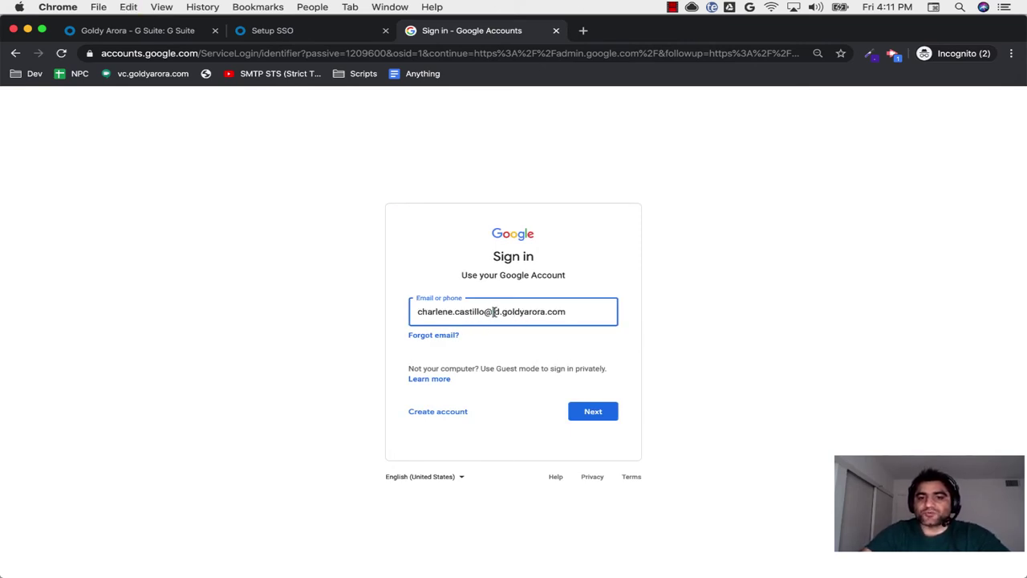
left_click_drag(494, 311, 582, 309)
left_click(357, 317)
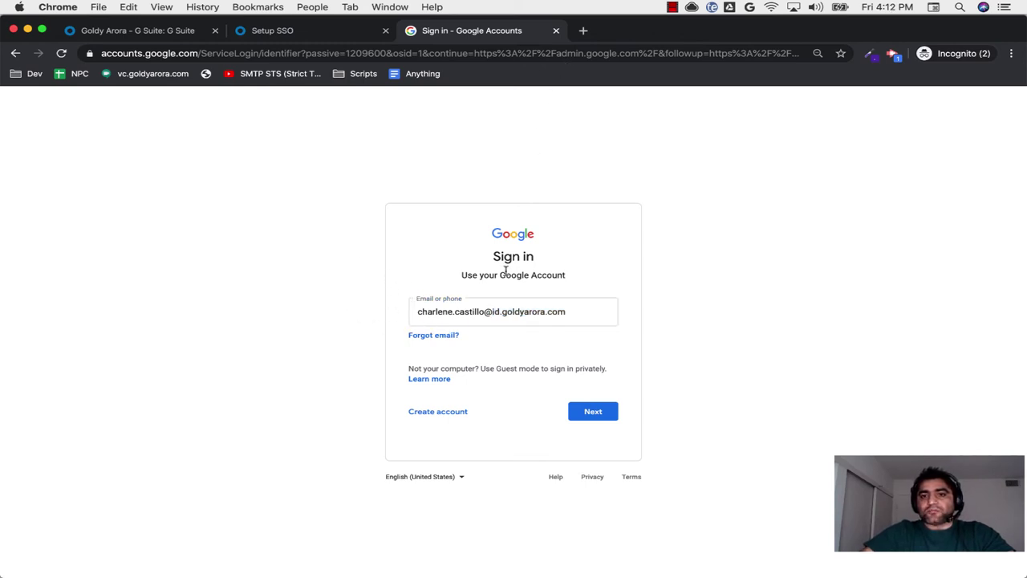
key("ctrl+Right")
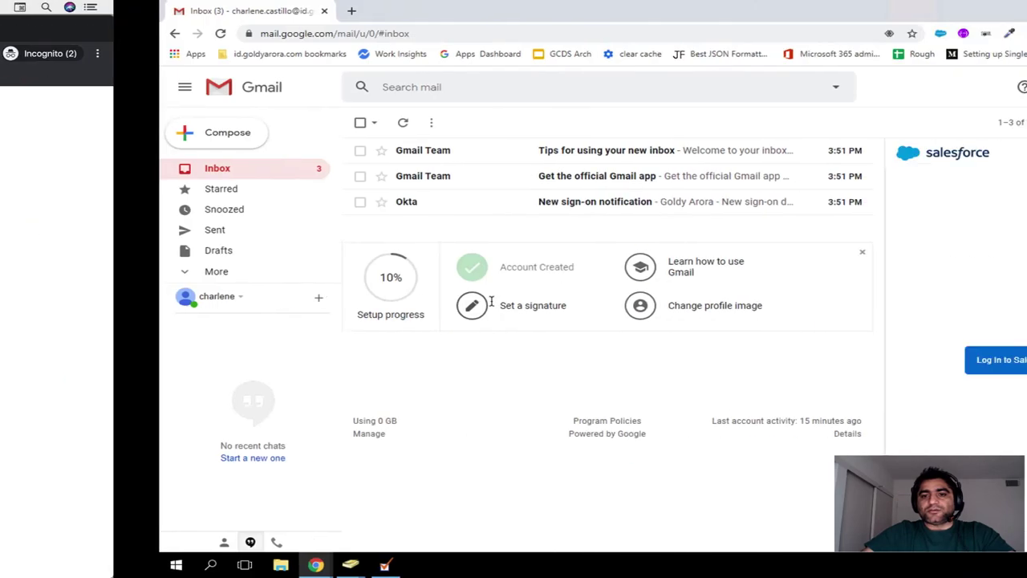
key("ctrl+Left")
left_click(293, 36)
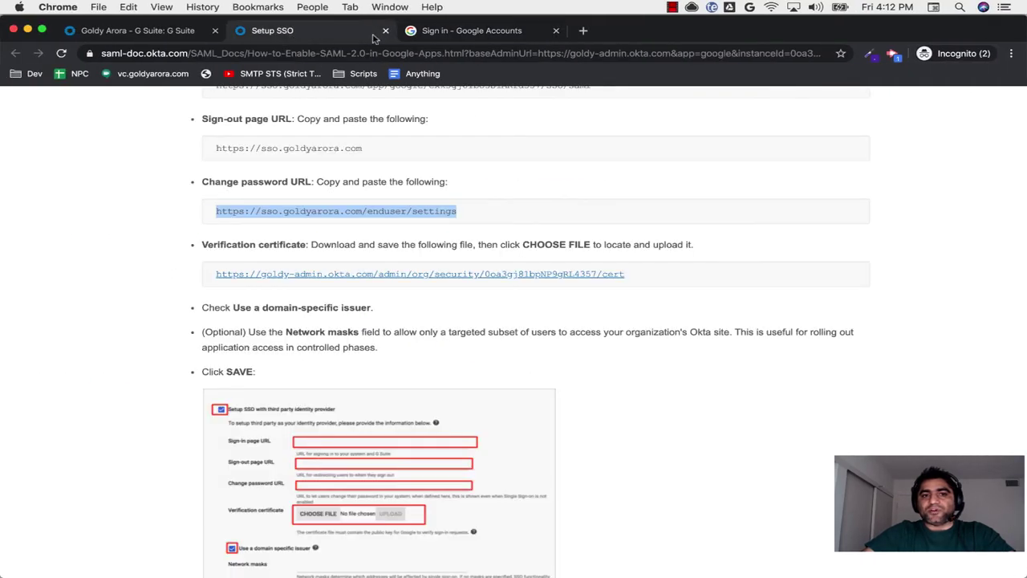
left_click(429, 36)
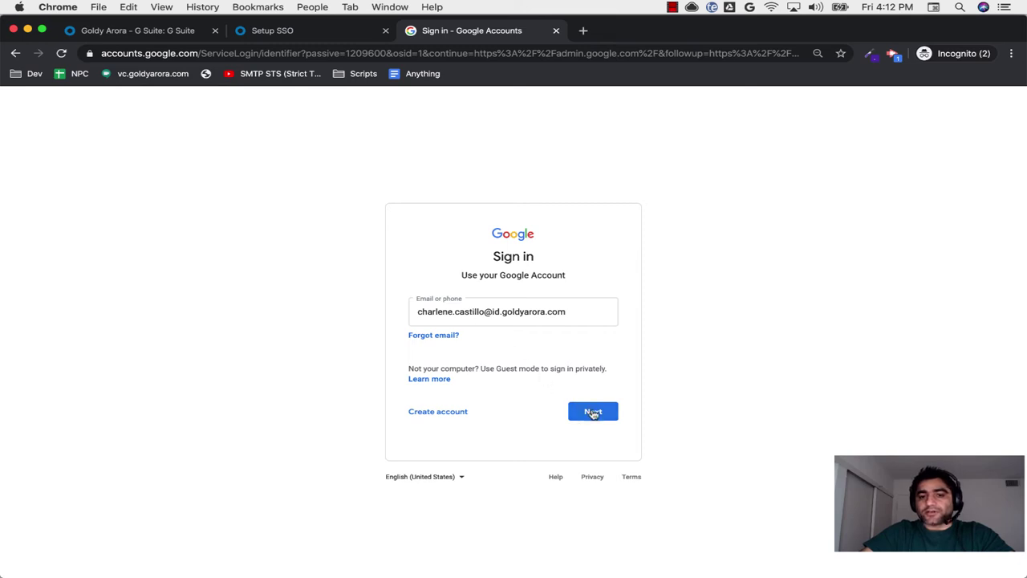
left_click(592, 412)
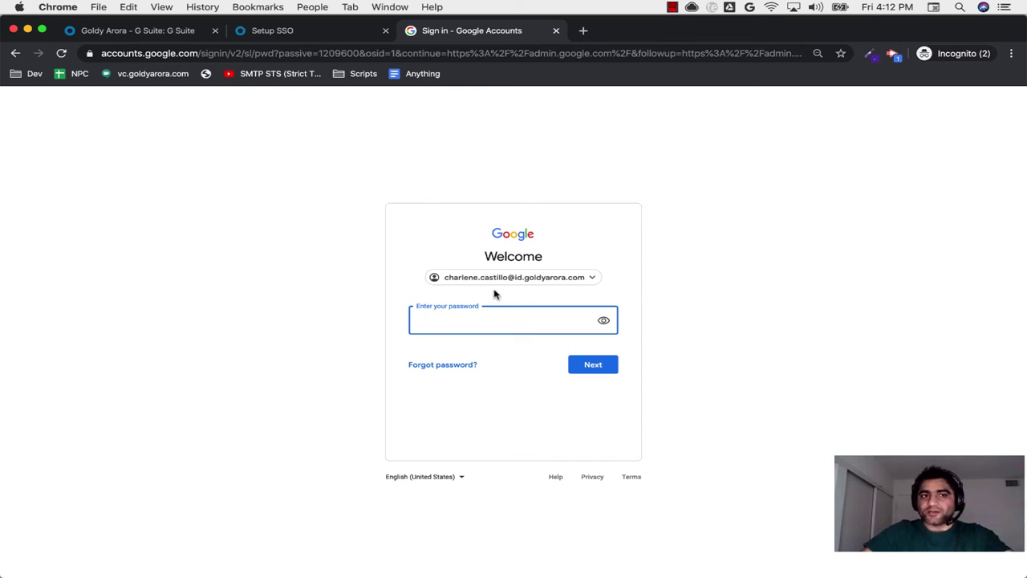
left_click(499, 53)
- Go to admin.google.com and sign in as the Okta Service admin account
type("admin")
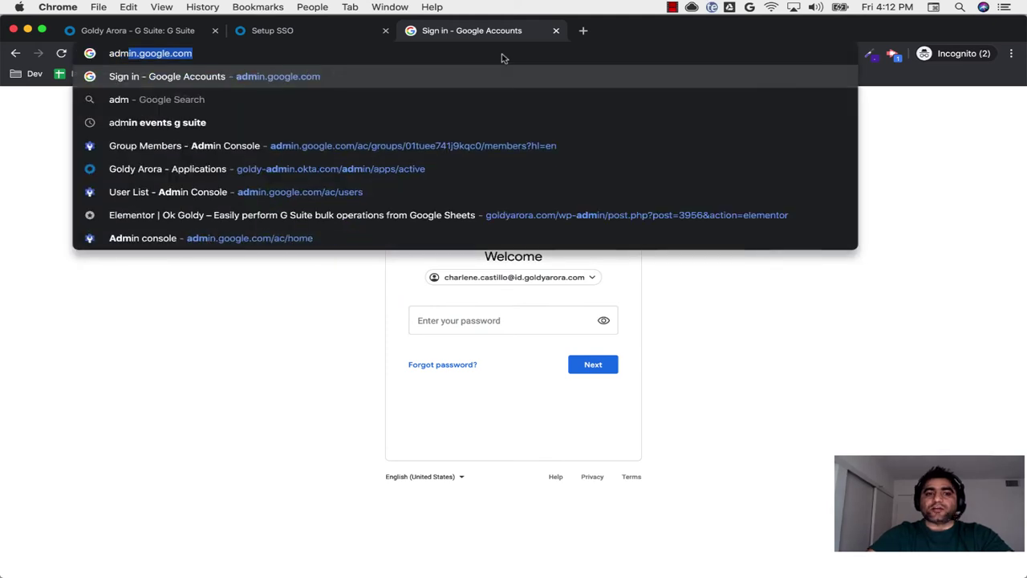
key("Return")
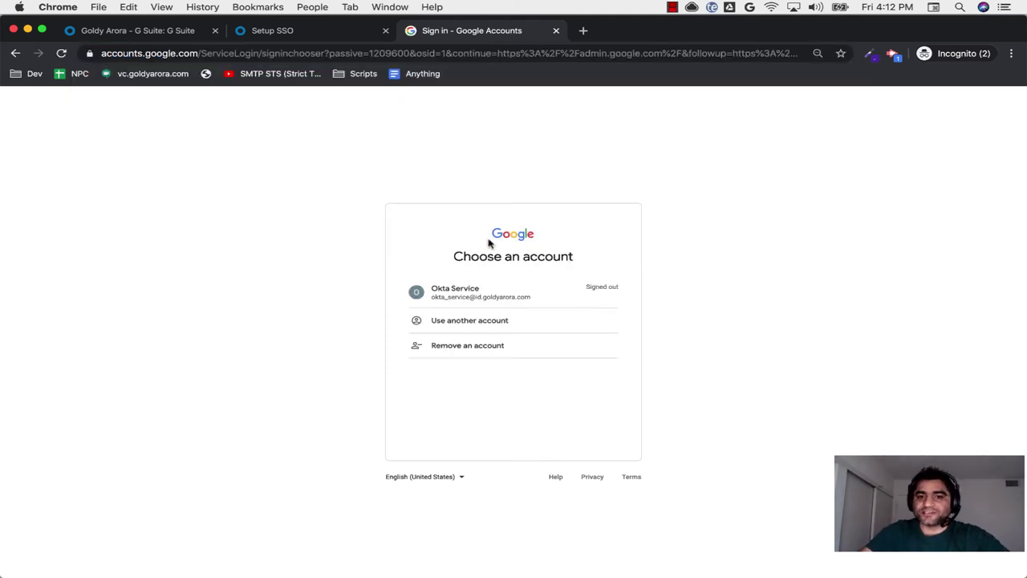
left_click(471, 294)
type("•••")
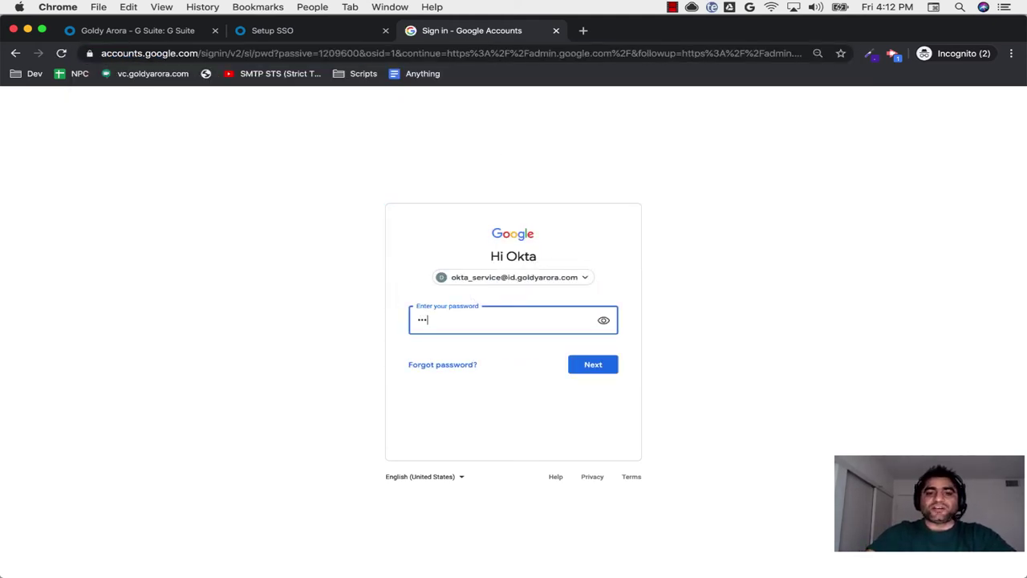
type("•••••••")
key("Return")
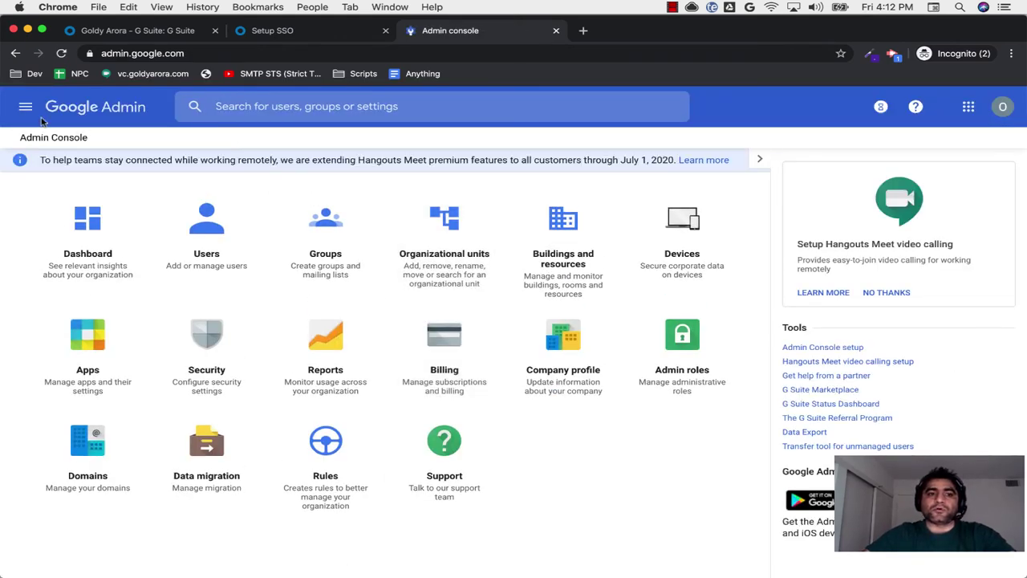
- In Security's third-party IdP SSO settings, copy and delete the 35.222.12.190/32 network mask
left_click(227, 362)
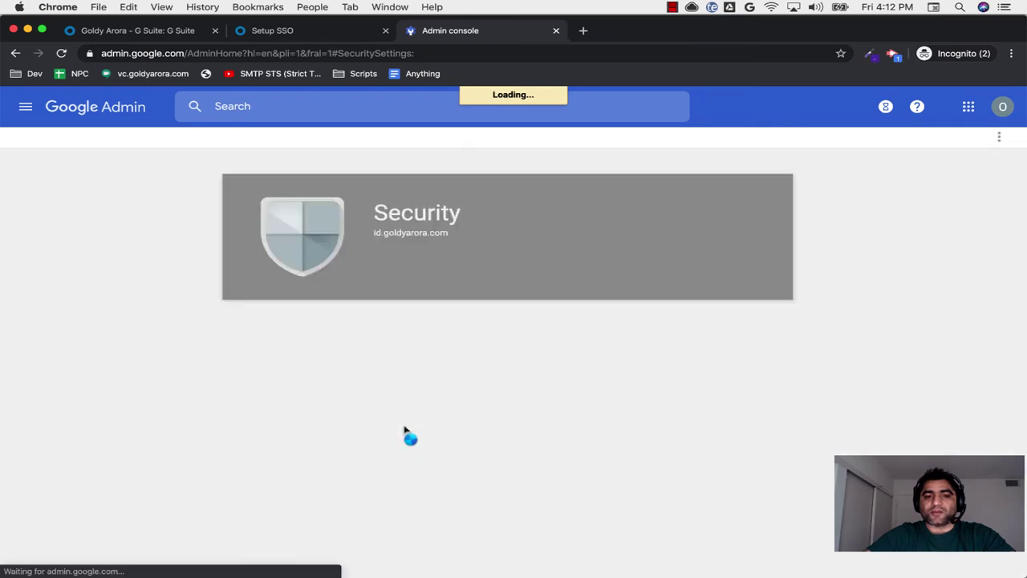
scroll(404, 430, "down", 5)
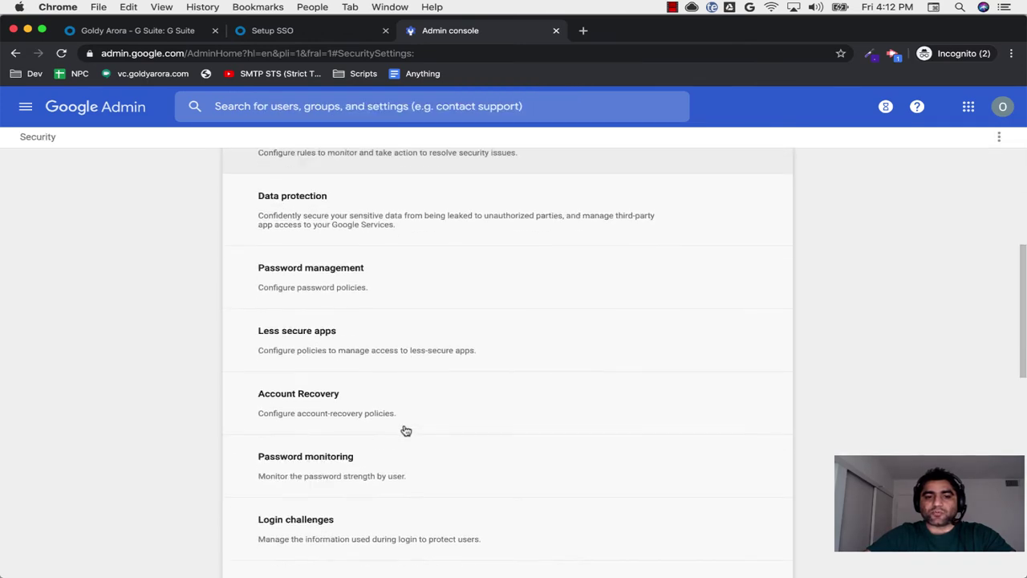
scroll(395, 433, "down", 3)
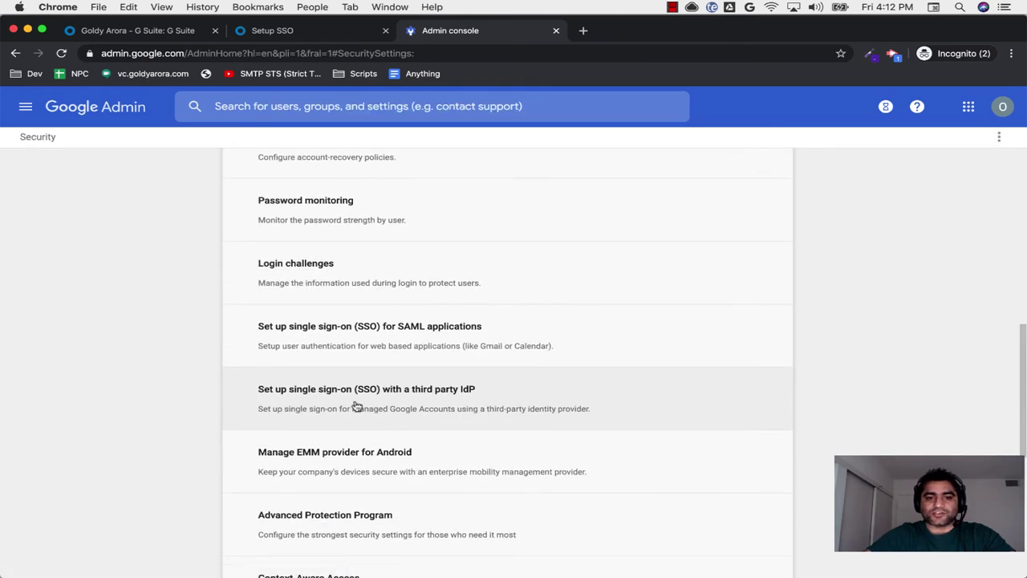
left_click(355, 405)
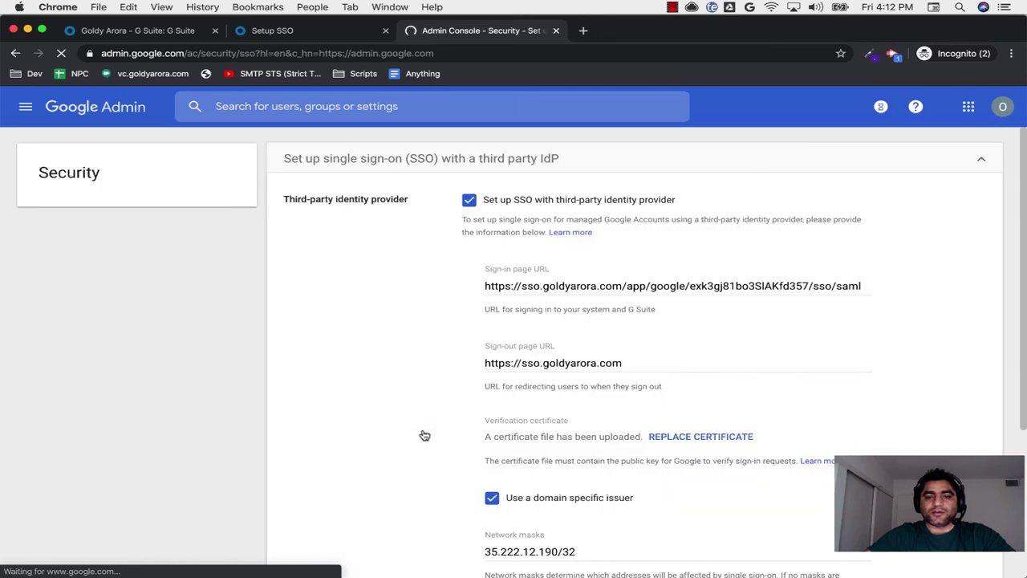
scroll(423, 434, "down", 5)
triple_click(517, 365)
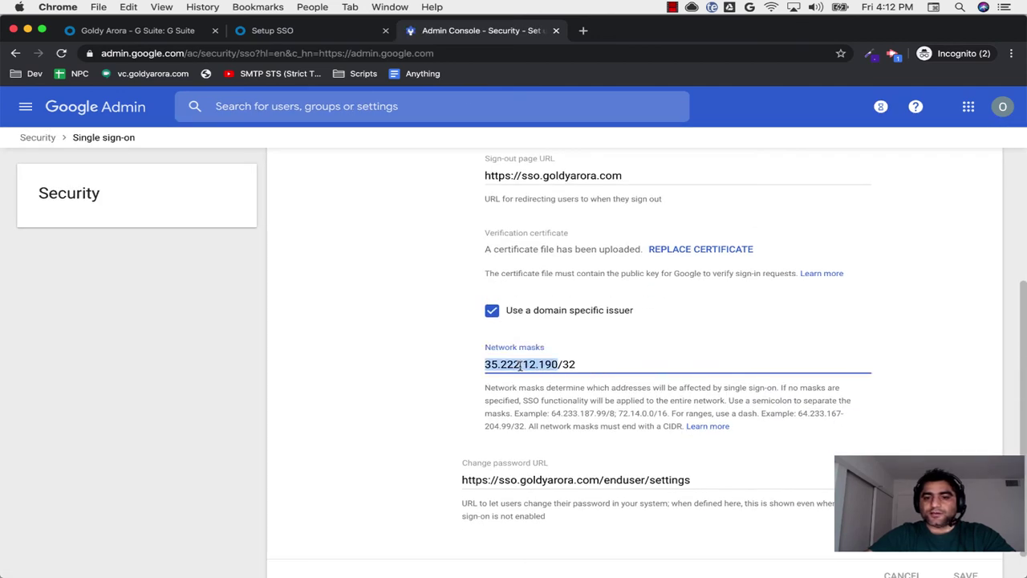
key("super+c")
key("BackSpace")
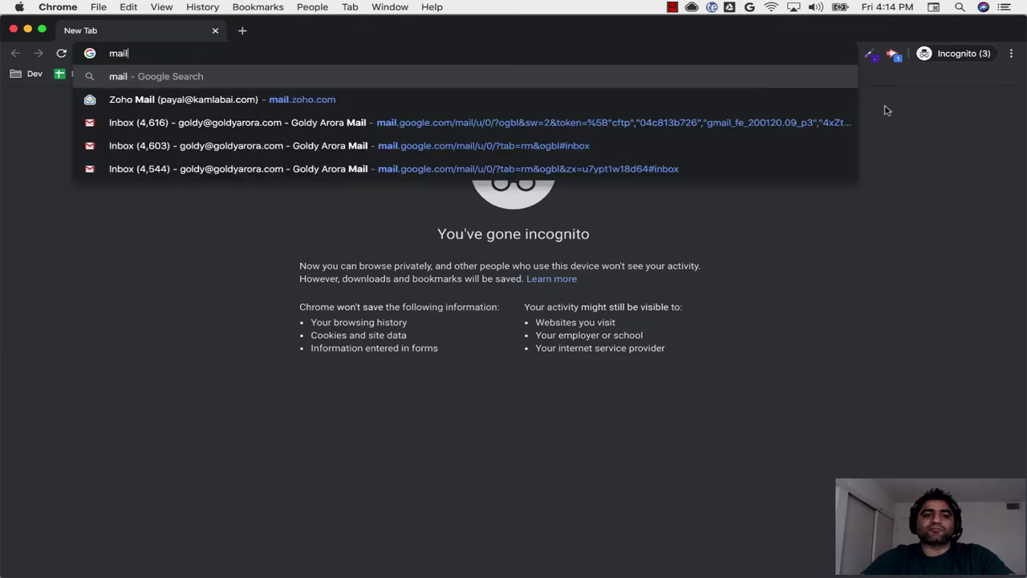
- Sign into Gmail with the test user's e-mail and confirm it redirects to the Goldy Arora SSO login
type(".google.com")
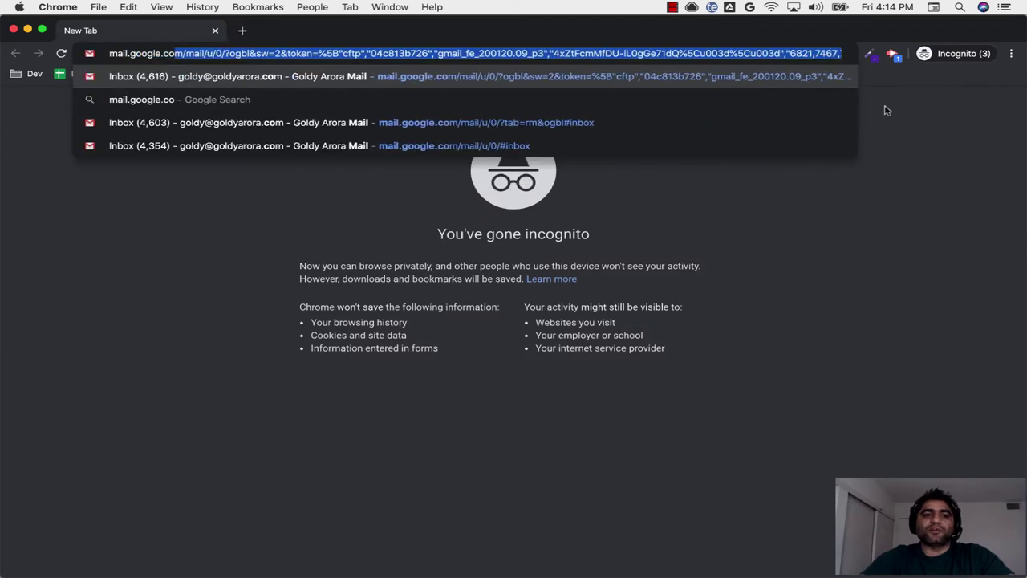
key("Delete")
key("Return")
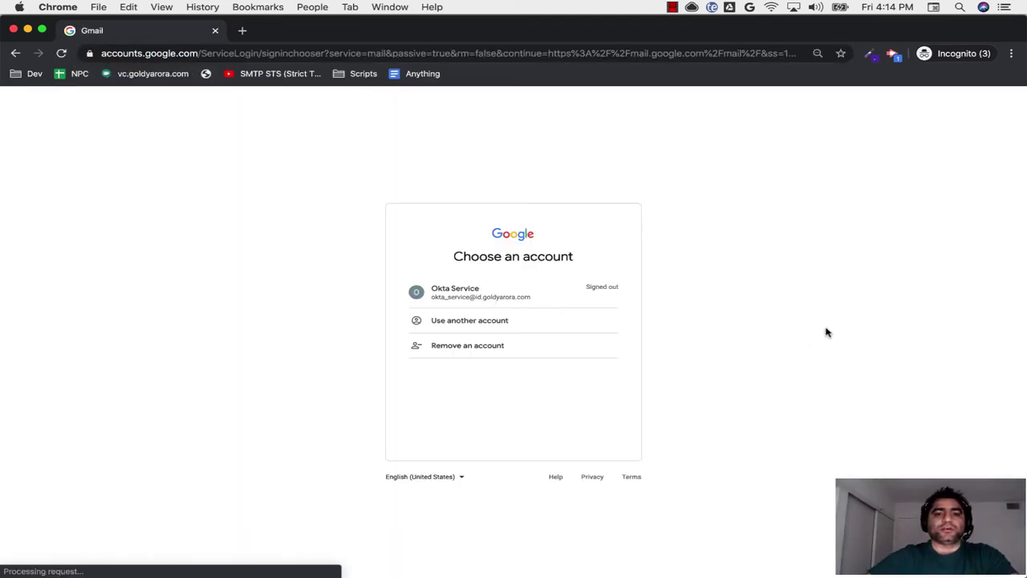
left_click(472, 321)
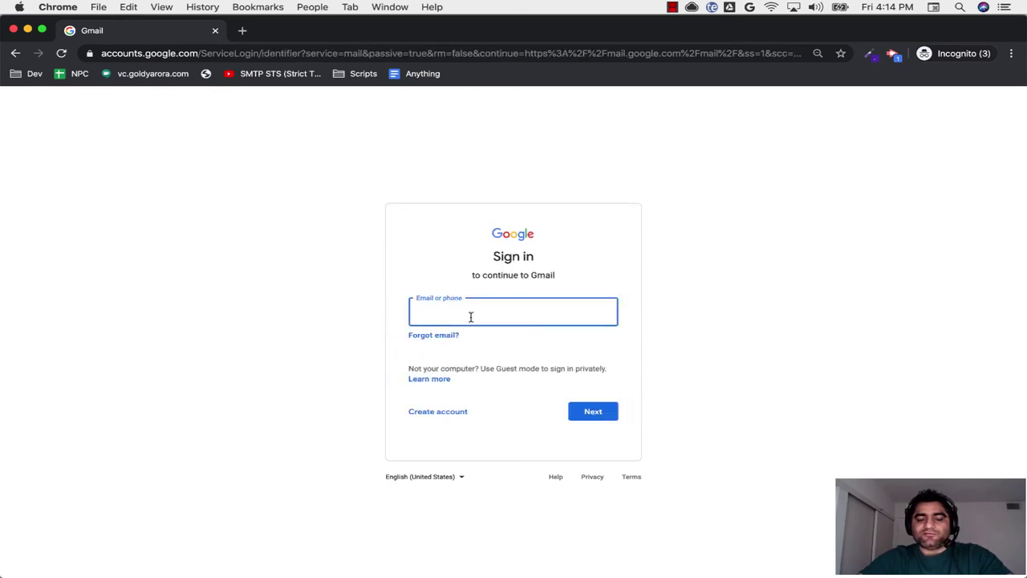
key("super+v")
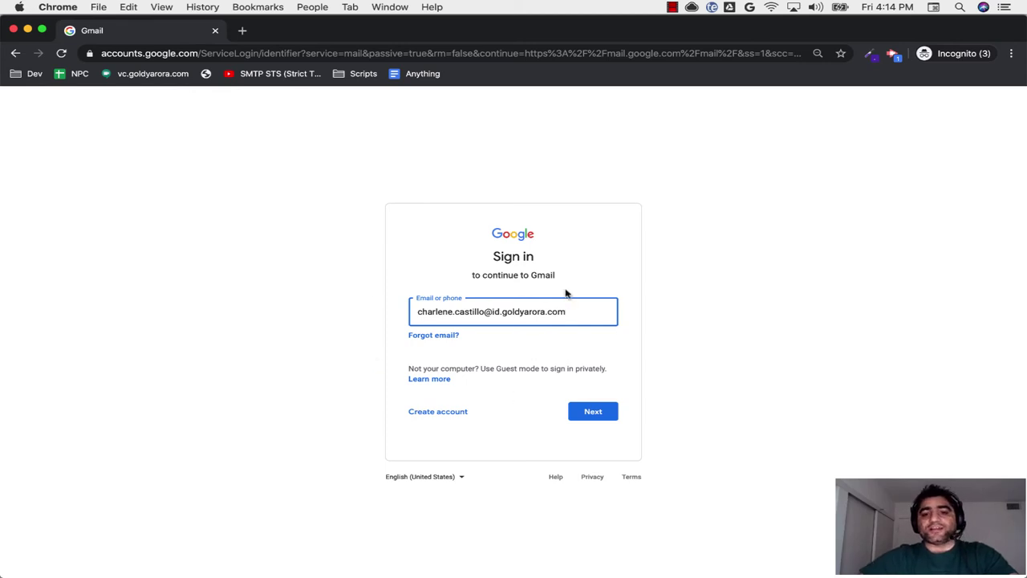
left_click(591, 412)
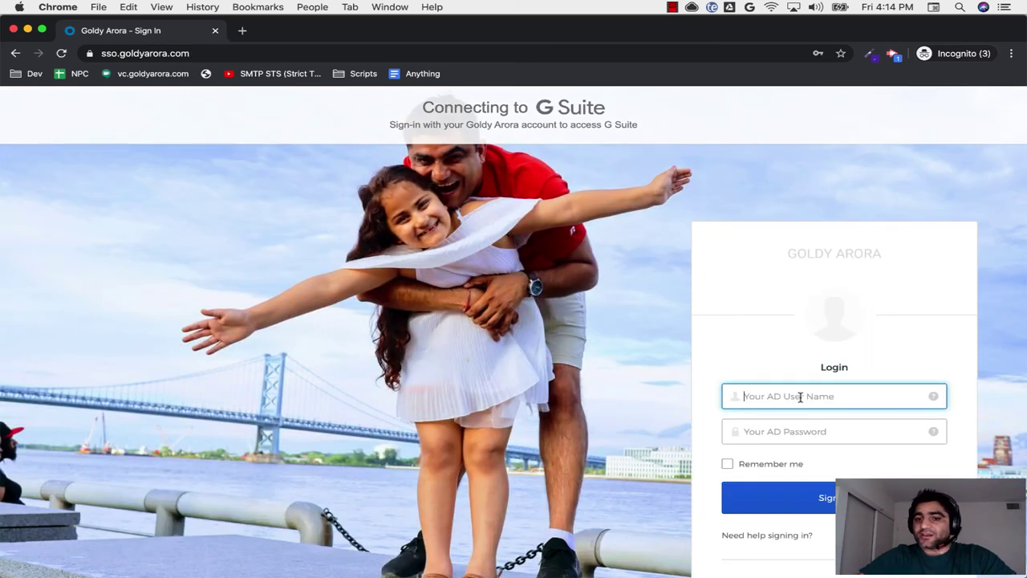
- Close the incognito window and load the sso.goldyarora.com sign-in page in a new tab
left_click(215, 31)
left_click(407, 31)
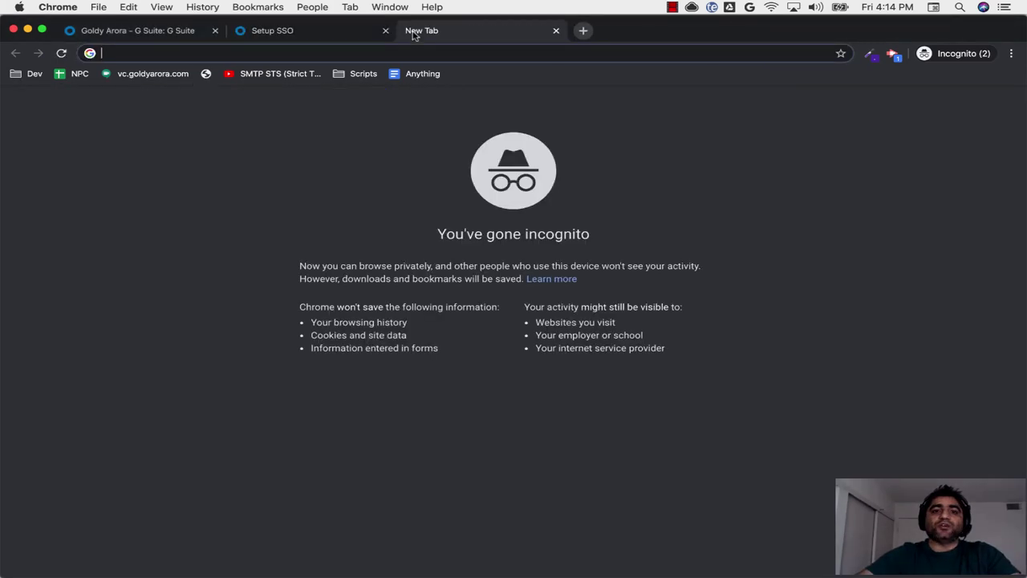
type("sso")
key("Return")
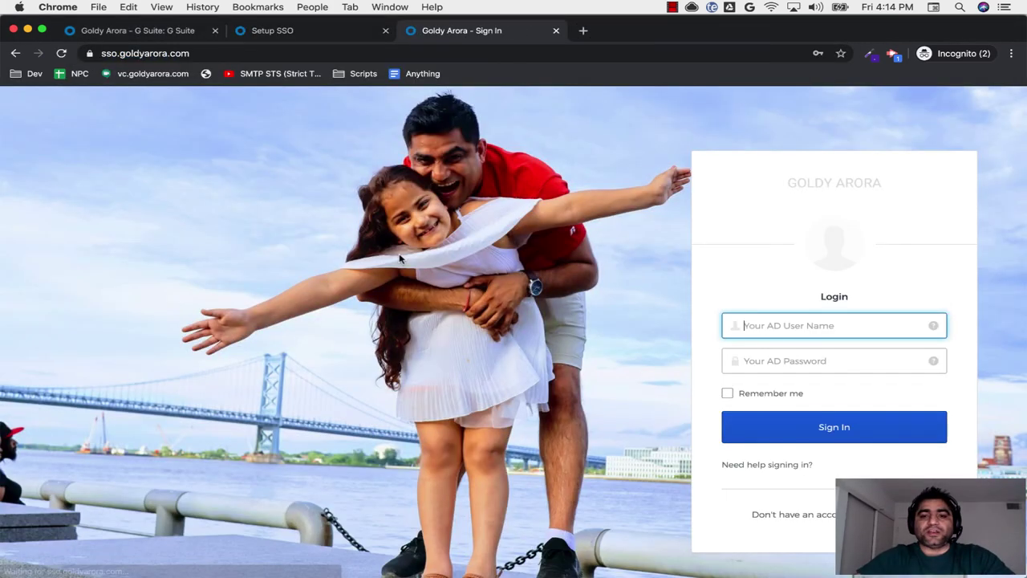
- Sign into admin.google.com as the Okta Service account with its password
left_click(585, 53)
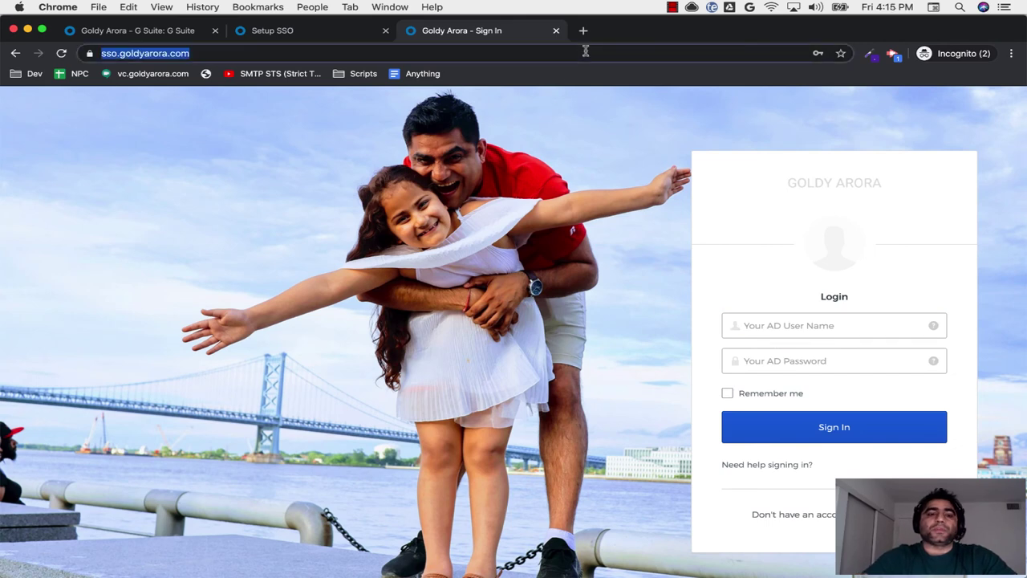
type("admin.google")
key("Return")
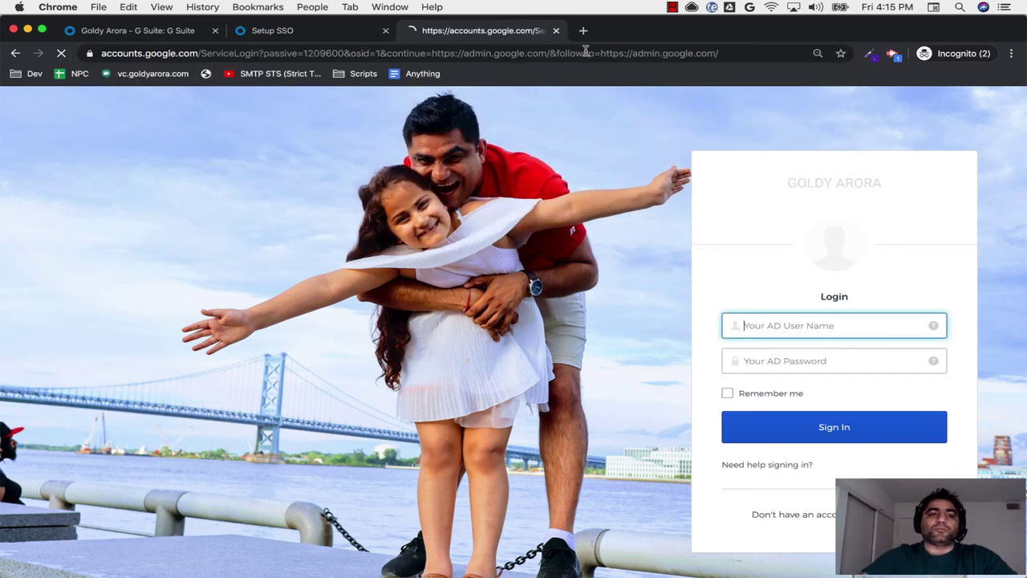
left_click(443, 282)
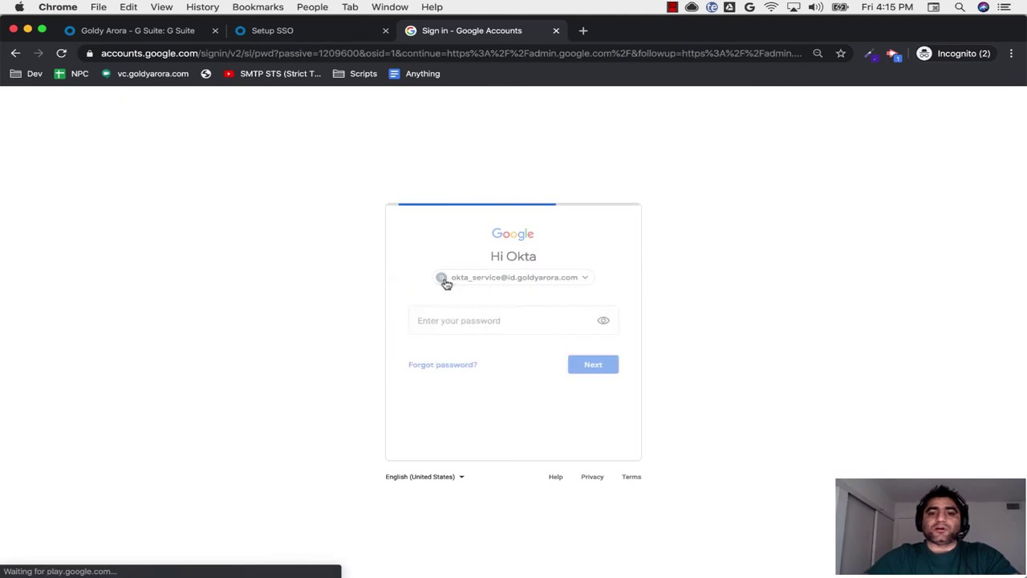
type("*******")
key("Return")
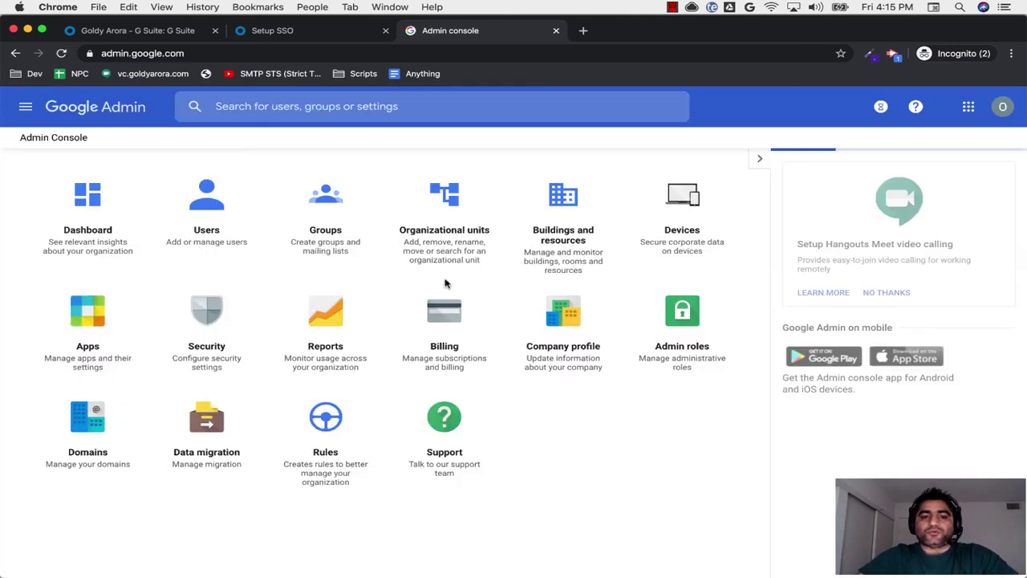
- Go to Security settings > Login challenges and open Post-SSO verification for editing
left_click(26, 107)
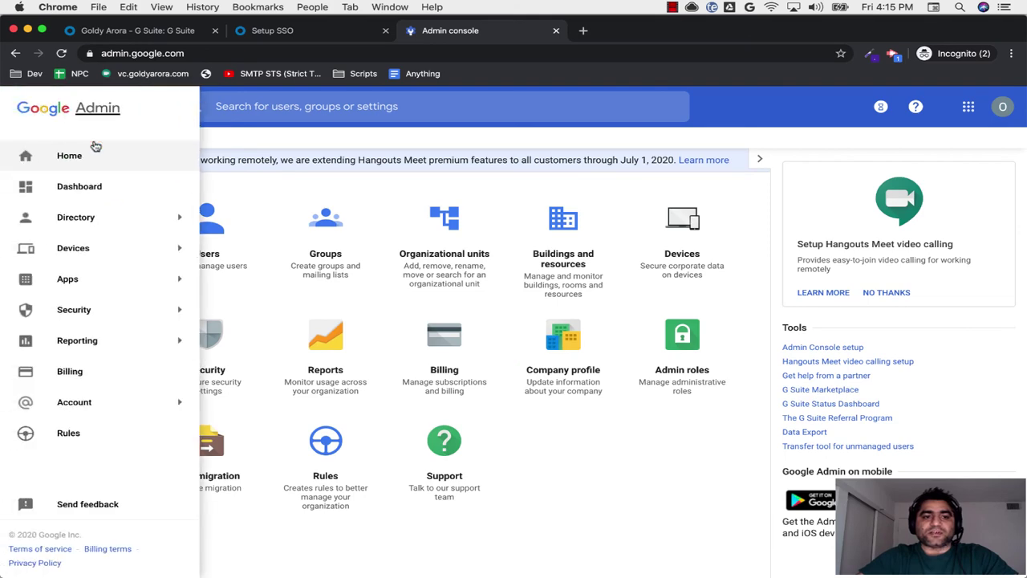
mouse_move(123, 314)
left_click(240, 405)
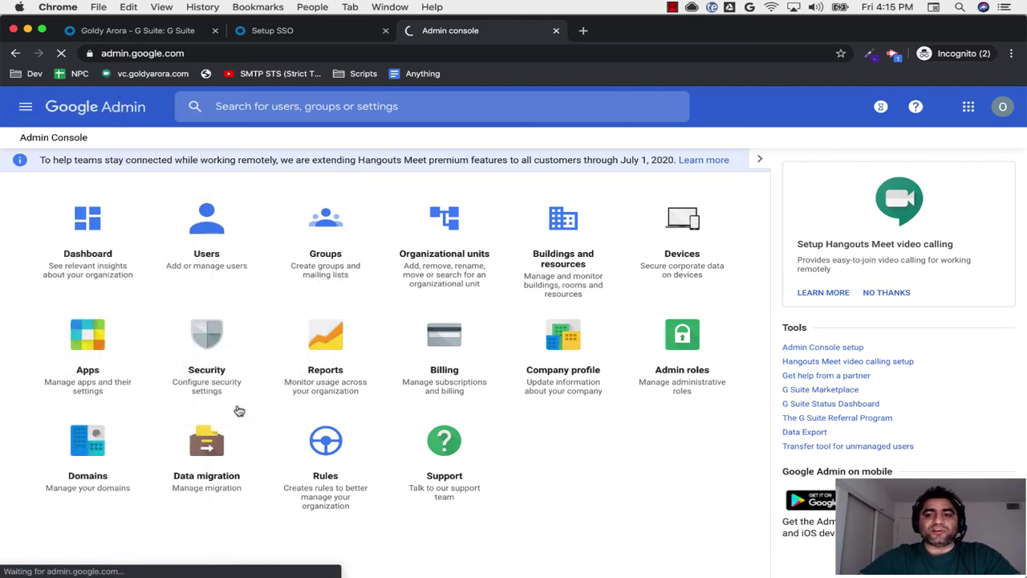
scroll(246, 372, "down", 3)
scroll(246, 374, "down", 3)
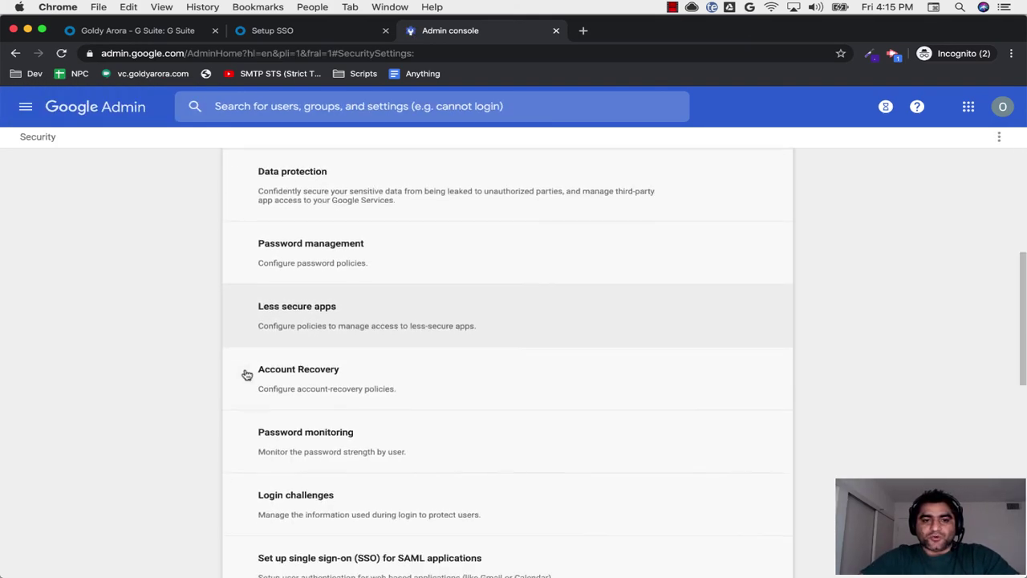
scroll(244, 459, "down", 1)
left_click(343, 459)
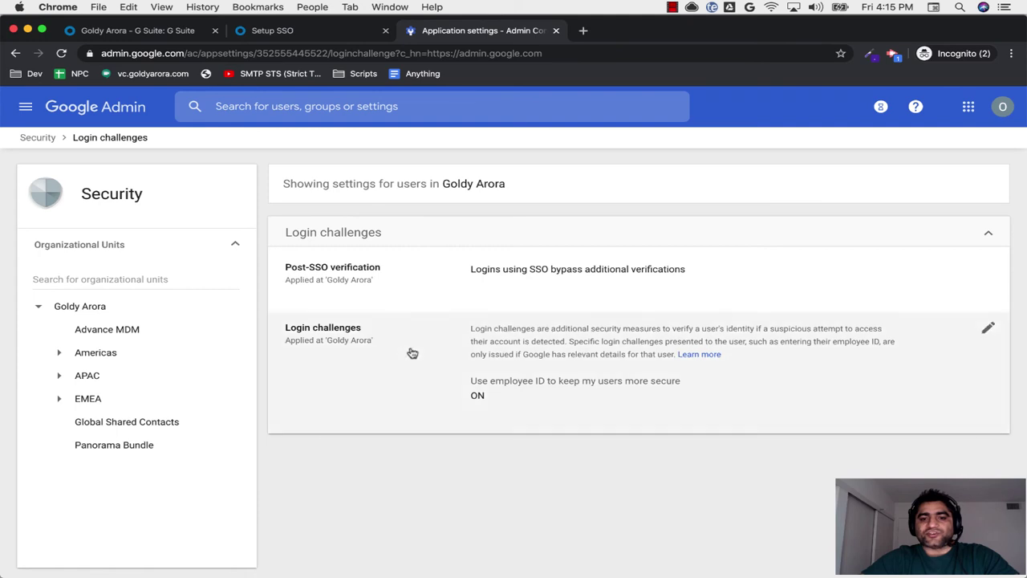
left_click(411, 352)
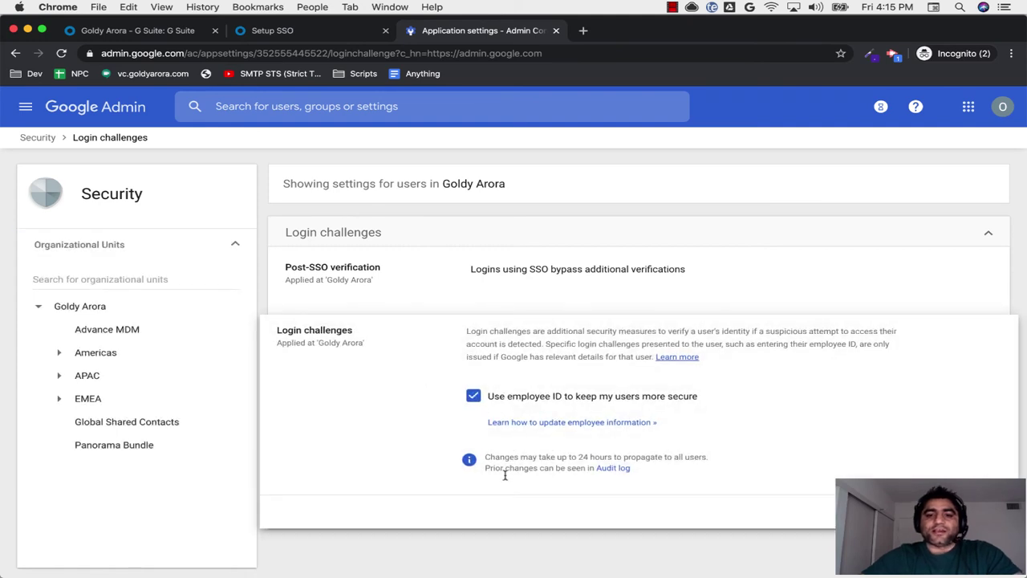
left_click(313, 278)
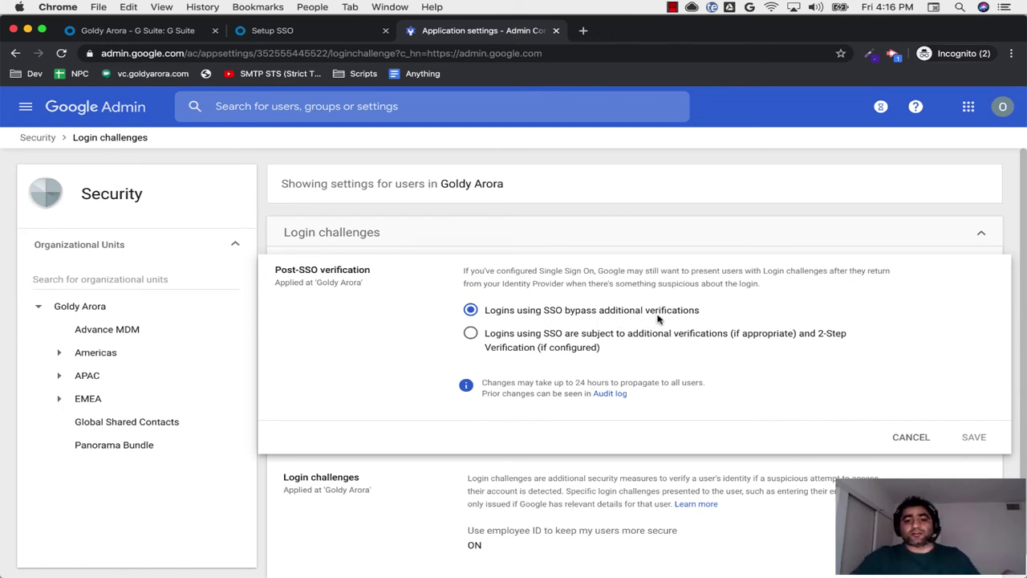
- Make SSO logins subject to additional verifications, then cancel without saving
left_click(473, 334)
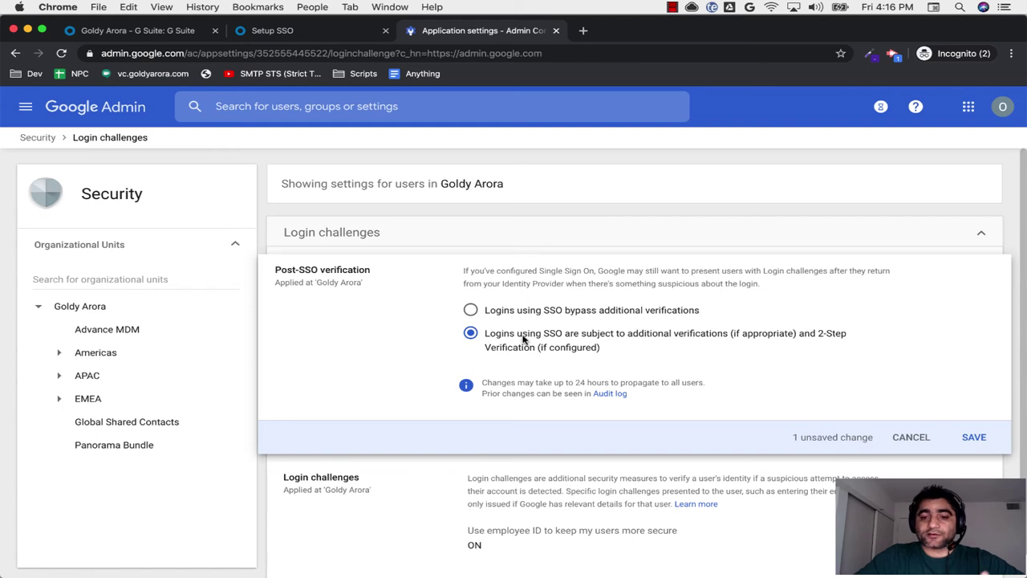
left_click(911, 438)
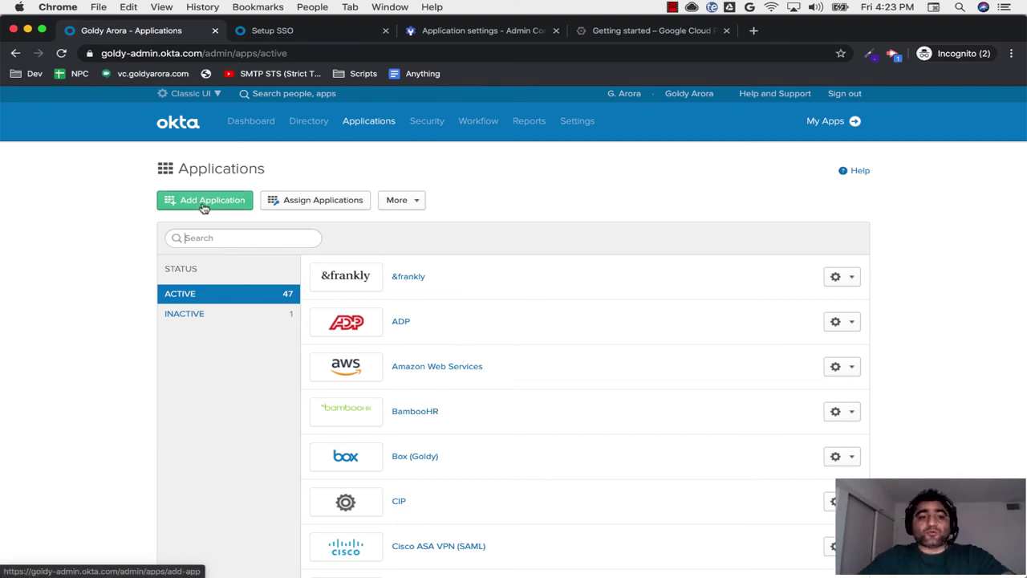
- Find the Google Cloud Platform integration in the app catalog and add it
left_click(204, 208)
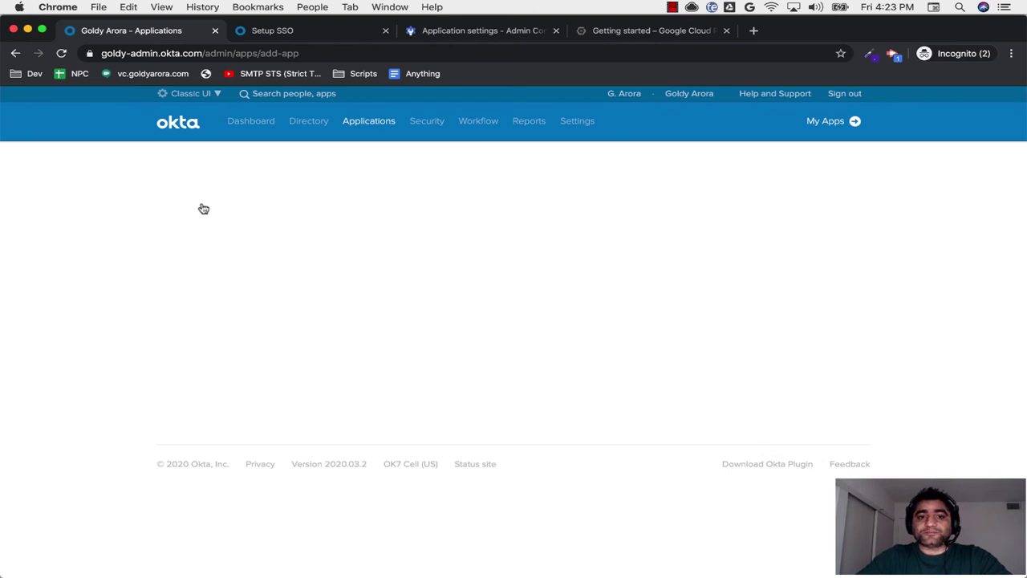
type("goog")
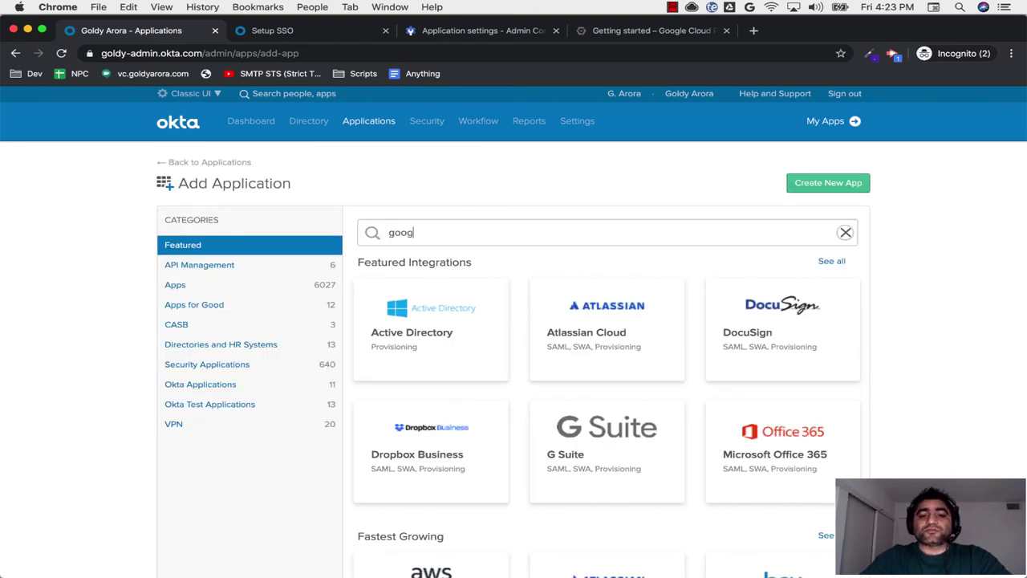
type("le cloud platform")
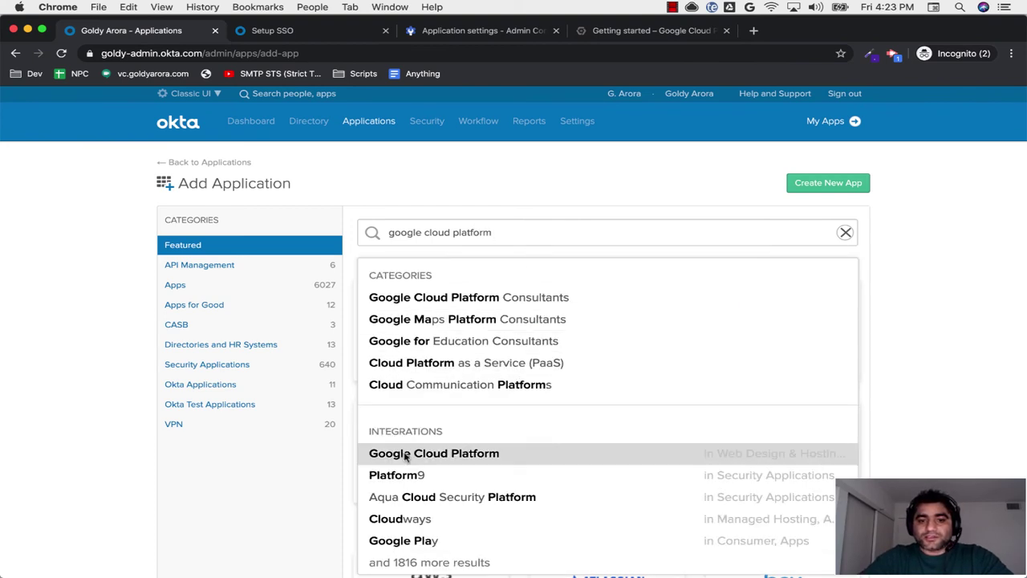
left_click(404, 456)
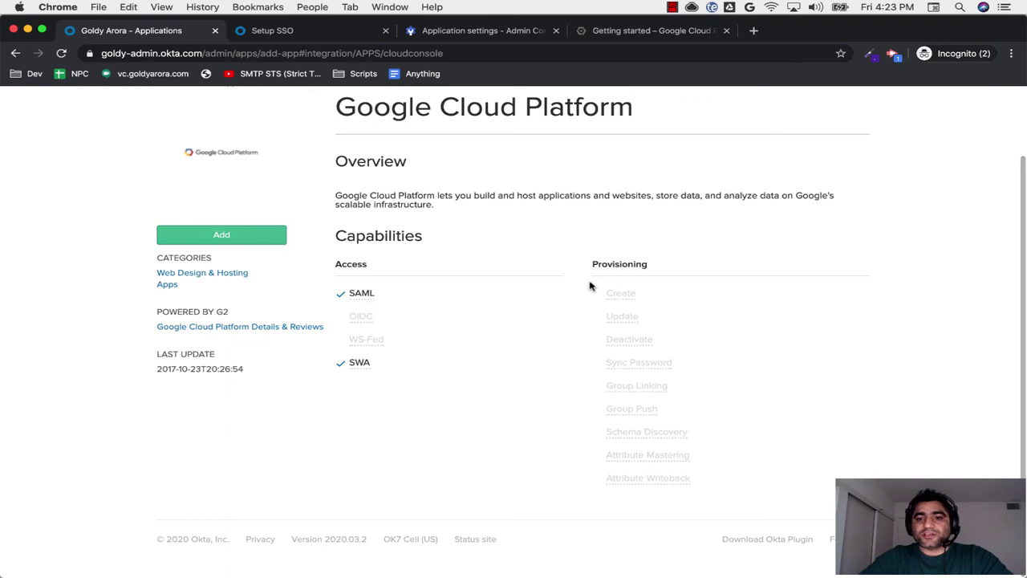
left_click_drag(592, 264, 651, 268)
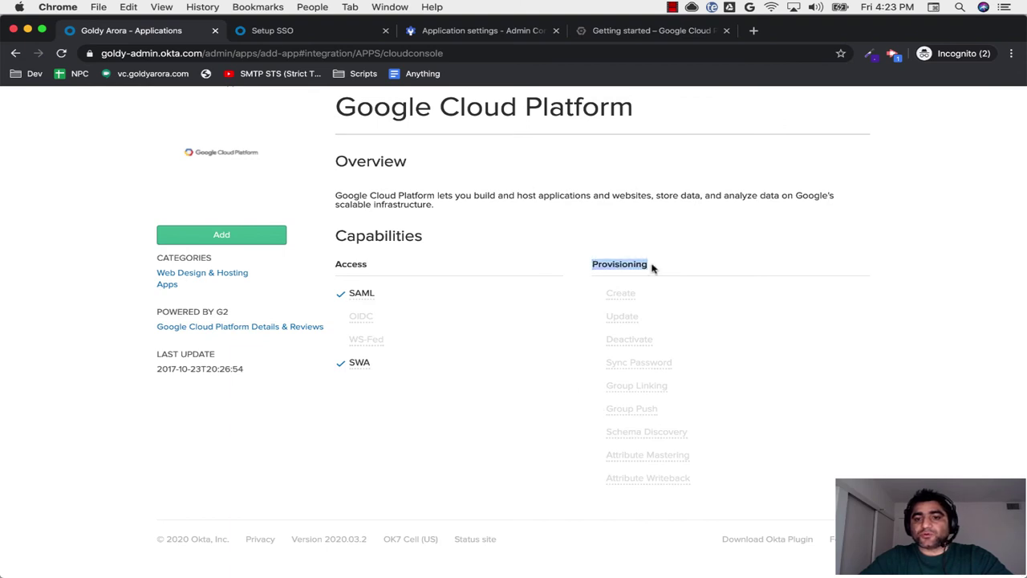
left_click(575, 264)
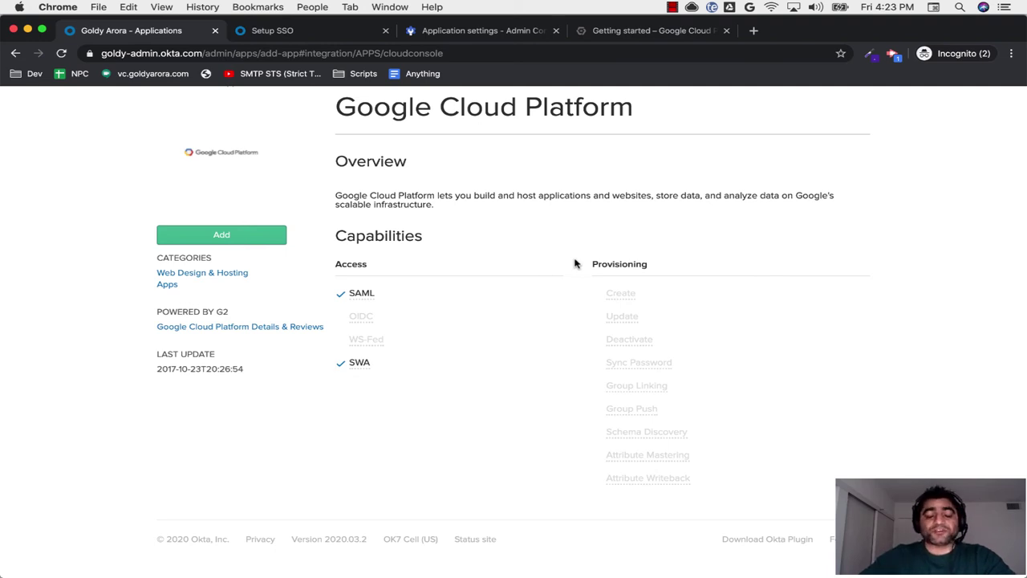
left_click(191, 237)
- Enter company domain id.goldyarora.com, keep the default label, disable browser auto-submit, and continue
scroll(355, 440, "down", 2)
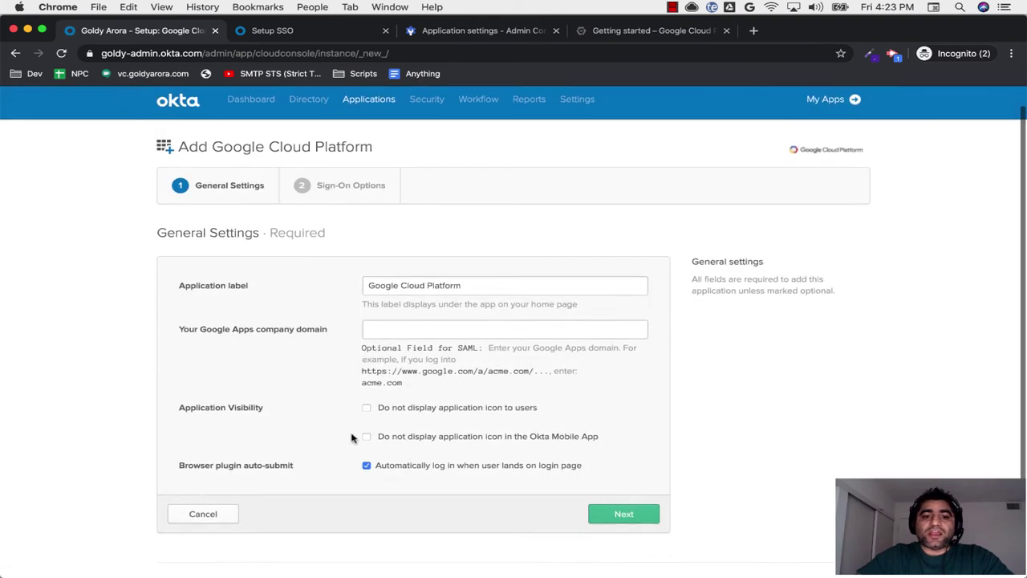
left_click(381, 298)
left_click(369, 256)
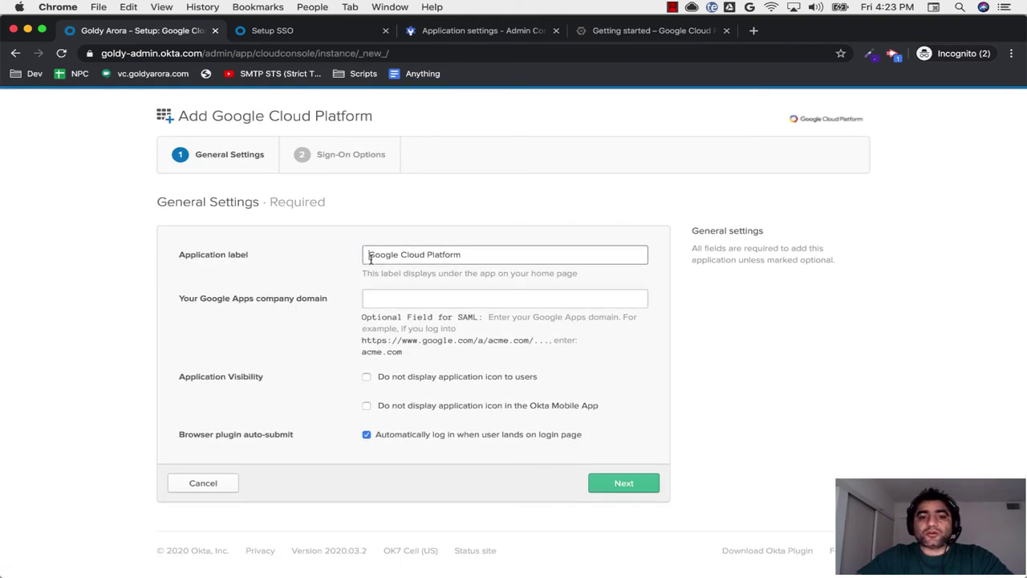
double_click(372, 255)
left_click(424, 255)
left_click(357, 267)
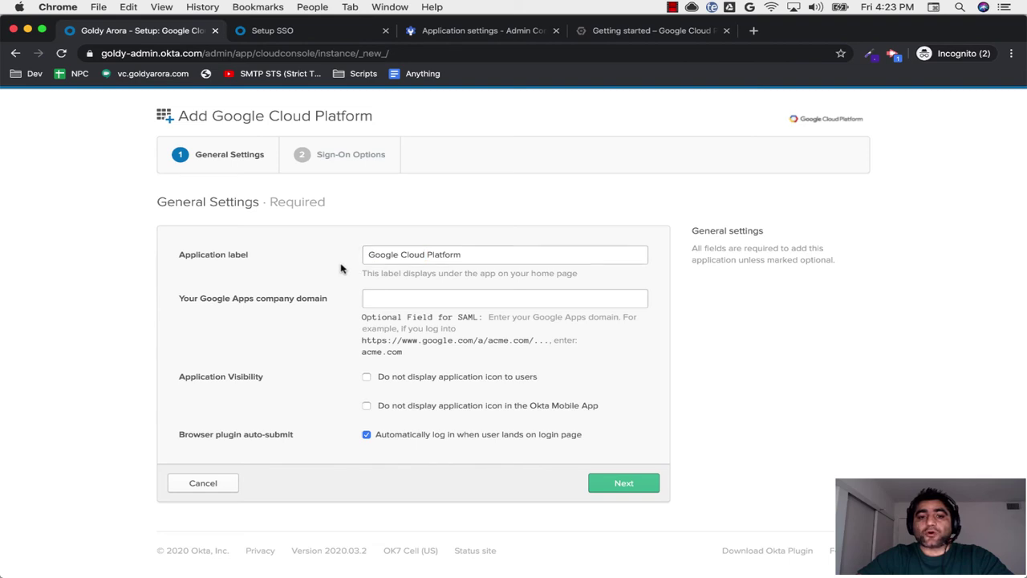
left_click(382, 298)
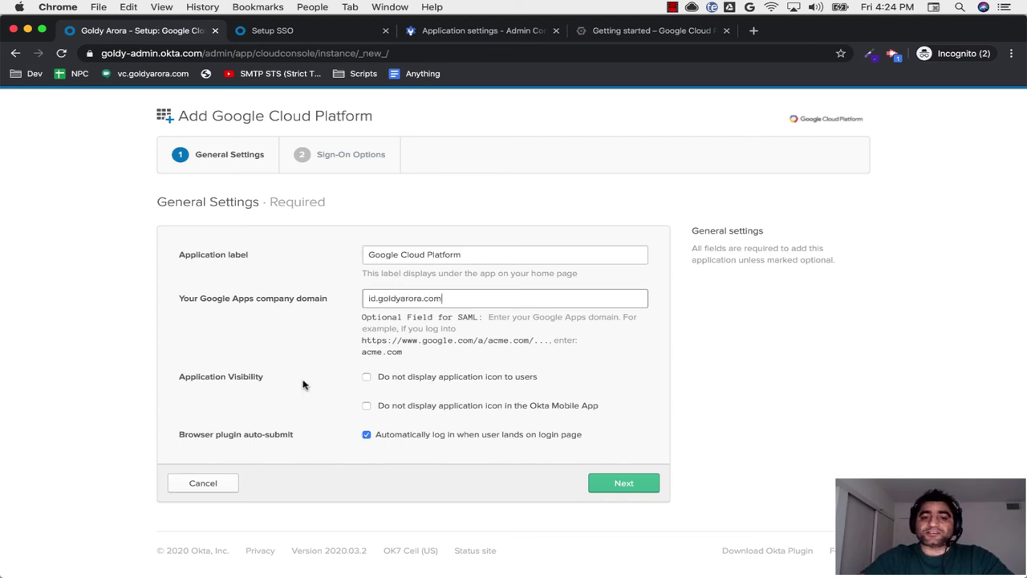
scroll(305, 383, "down", 1)
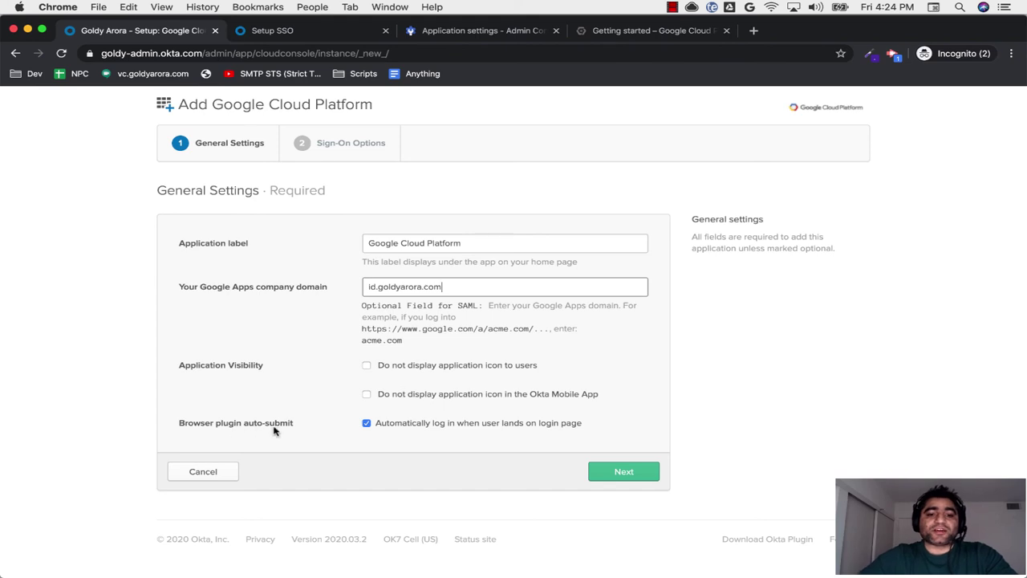
triple_click(224, 427)
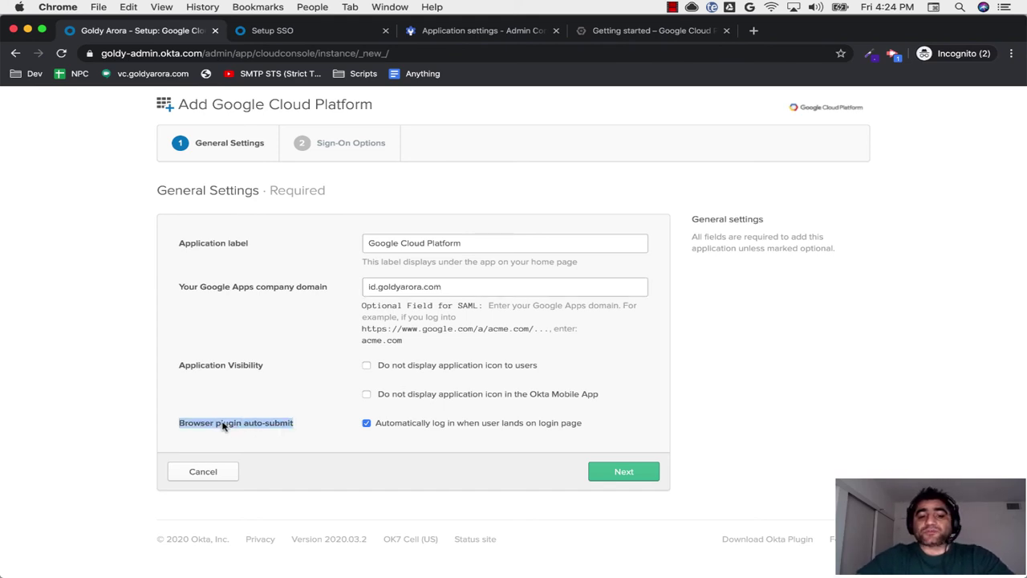
left_click(245, 425)
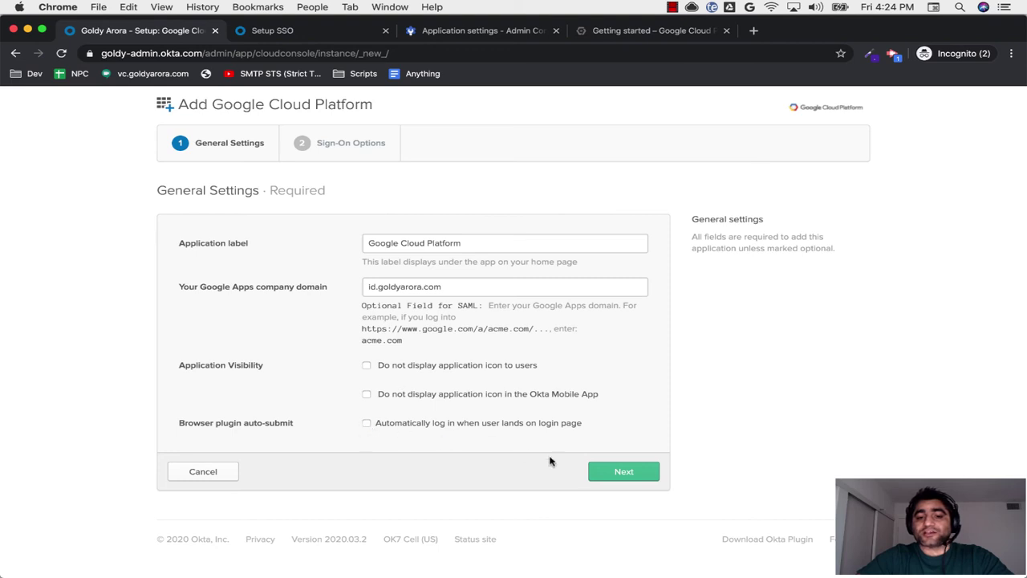
left_click(624, 472)
- Select SAML 2.0 as the sign-on method and focus the Default Relay State field
scroll(354, 394, "down", 5)
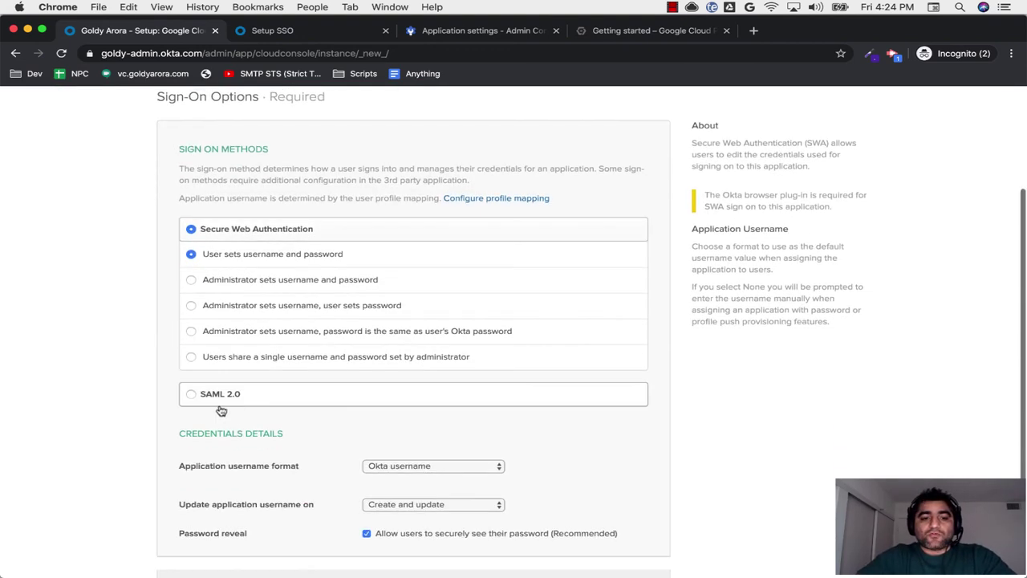
left_click(197, 395)
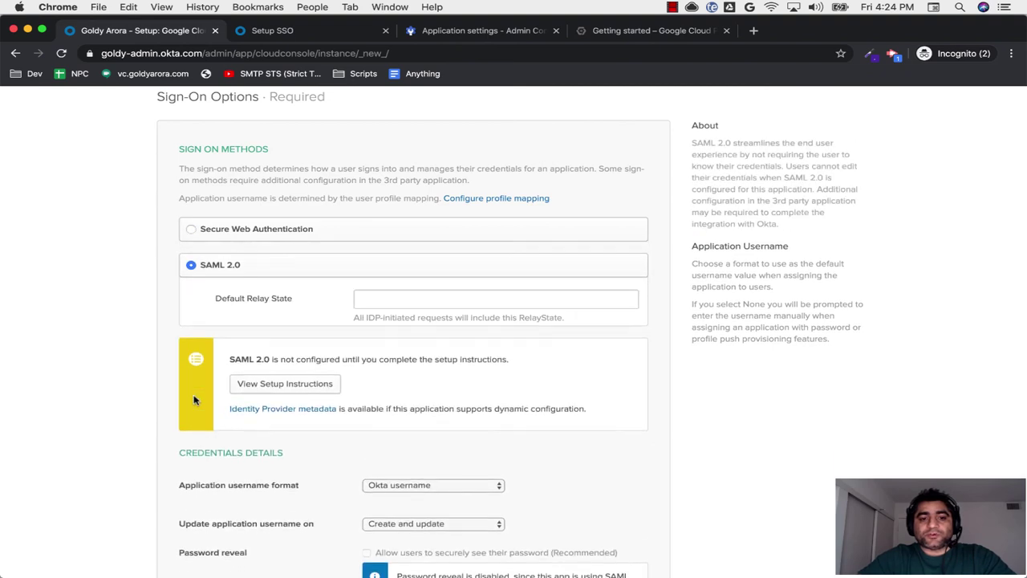
left_click(362, 300)
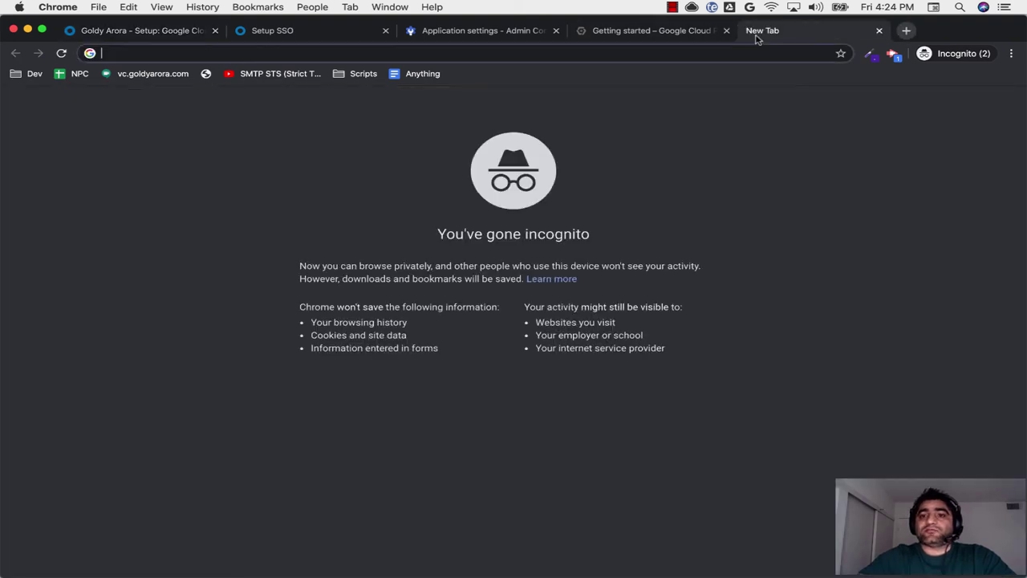
left_click(755, 32)
type("cloud.google.com/c")
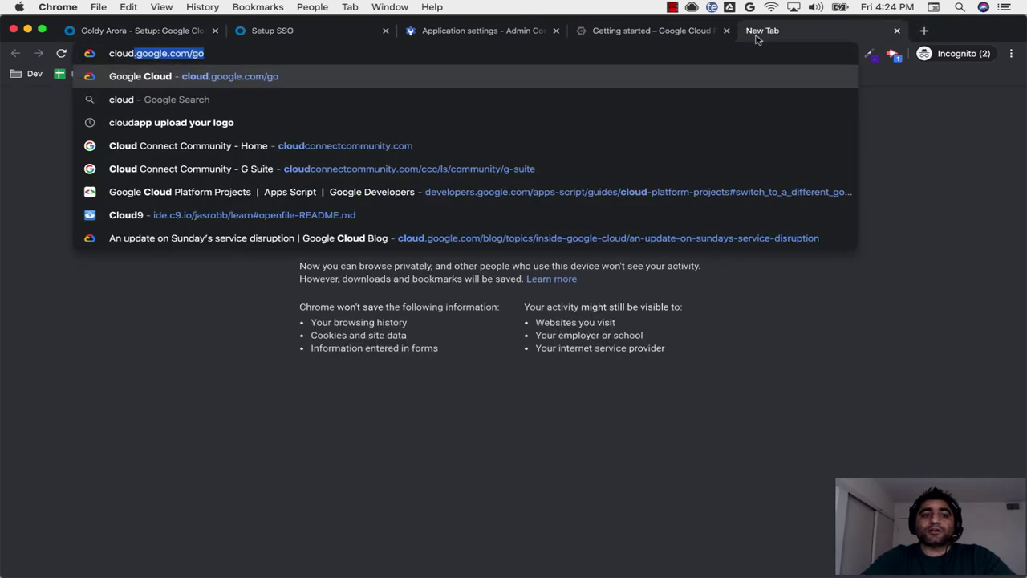
type("onsole")
key("Return")
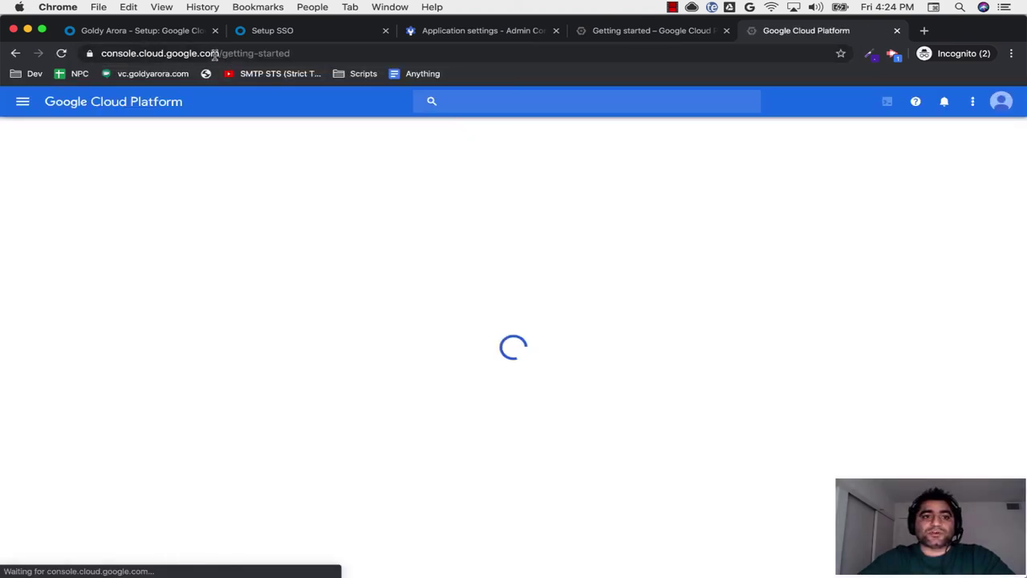
left_click_drag(219, 53, 103, 53)
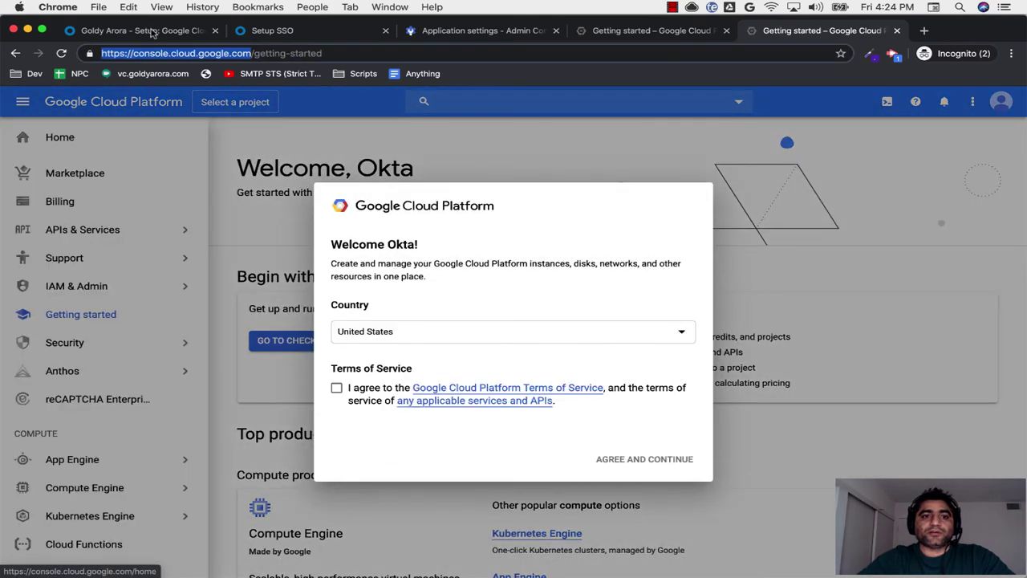
right_click(244, 60)
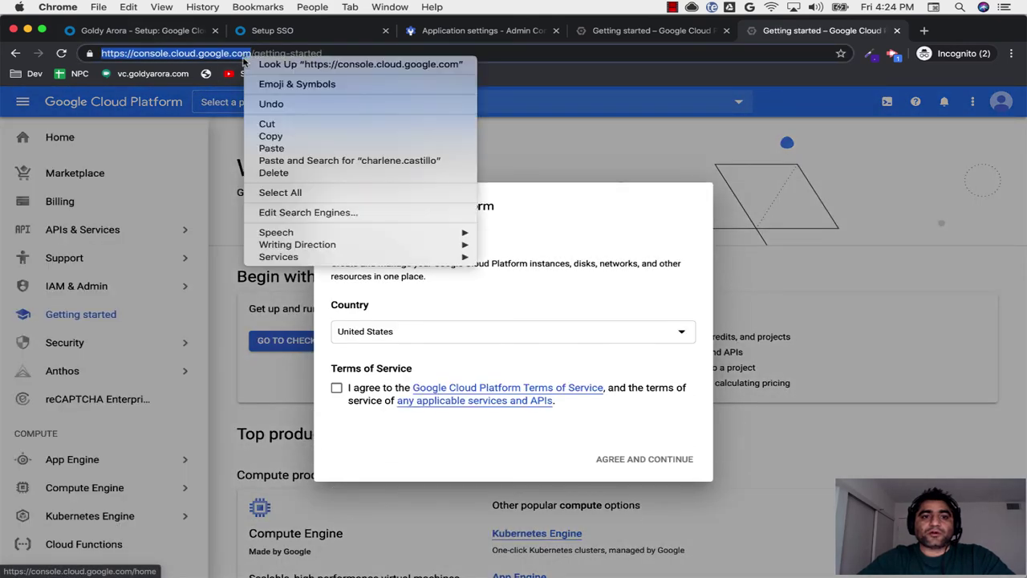
left_click(281, 135)
left_click(272, 32)
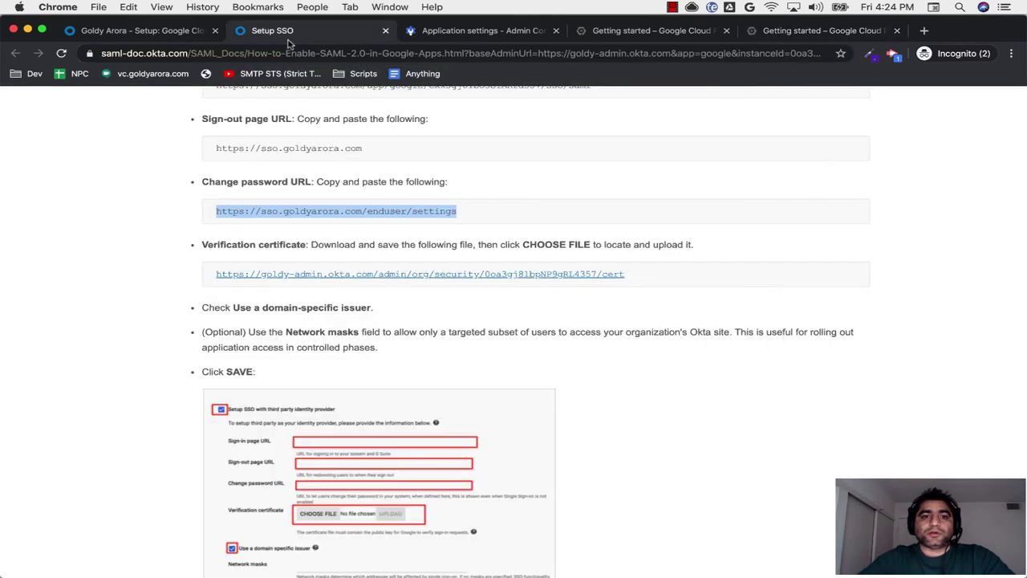
left_click(173, 32)
left_click(358, 299)
key("super+v")
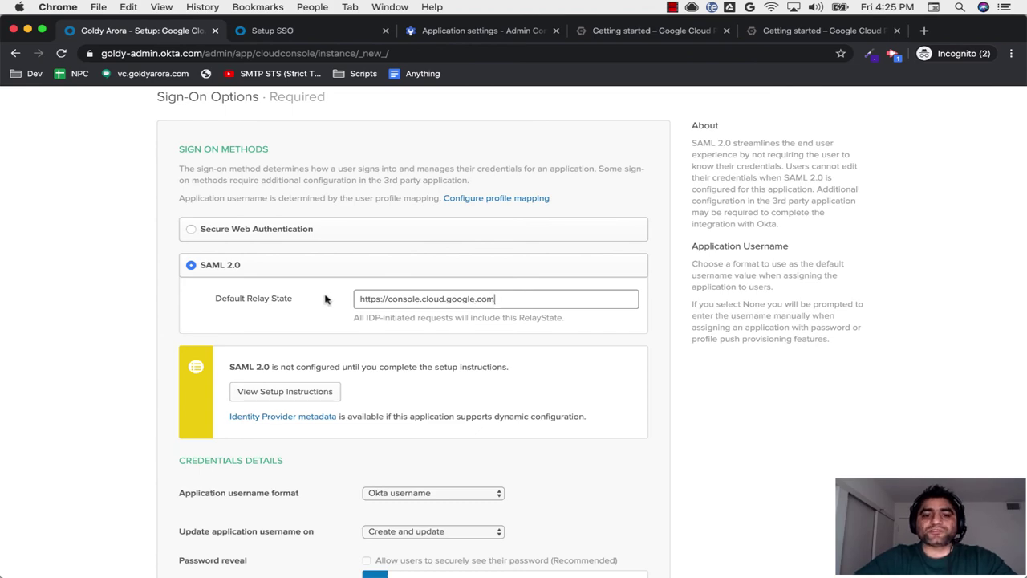
scroll(325, 300, "down", 5)
scroll(325, 299, "down", 1)
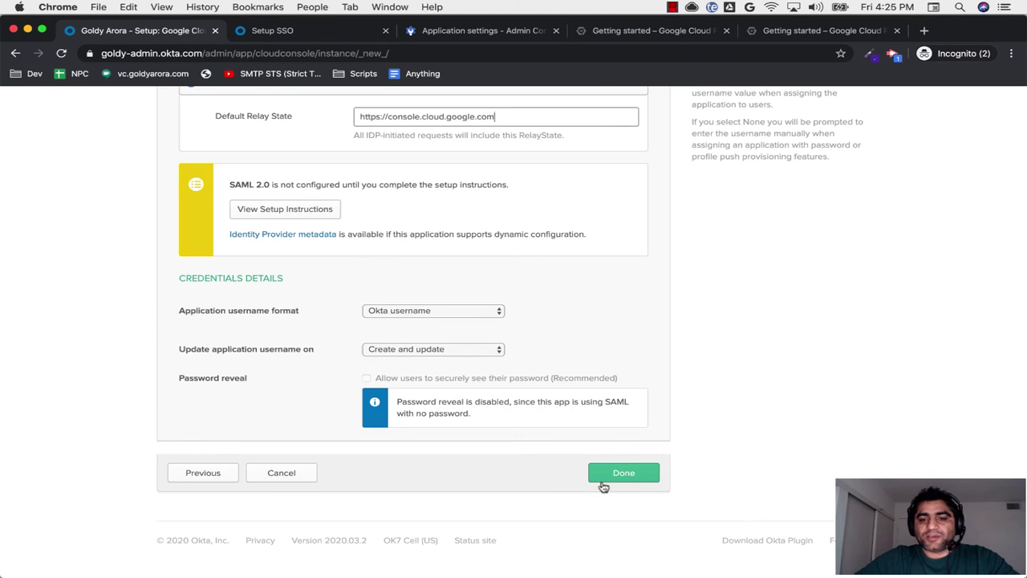
left_click(608, 479)
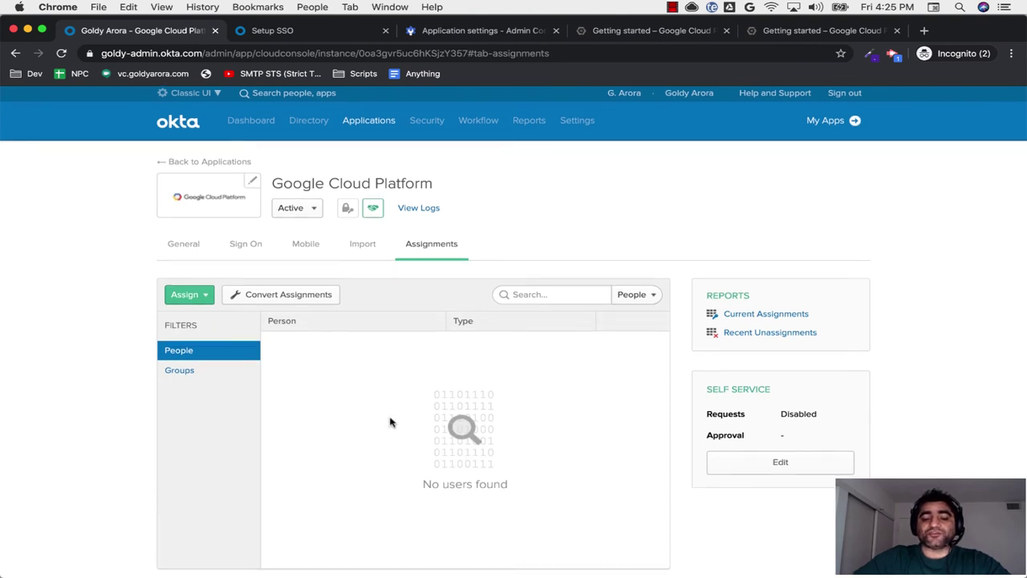
- Assign Okta-Google-Int-Group to the app and list the four people it grants access
scroll(389, 421, "down", 1)
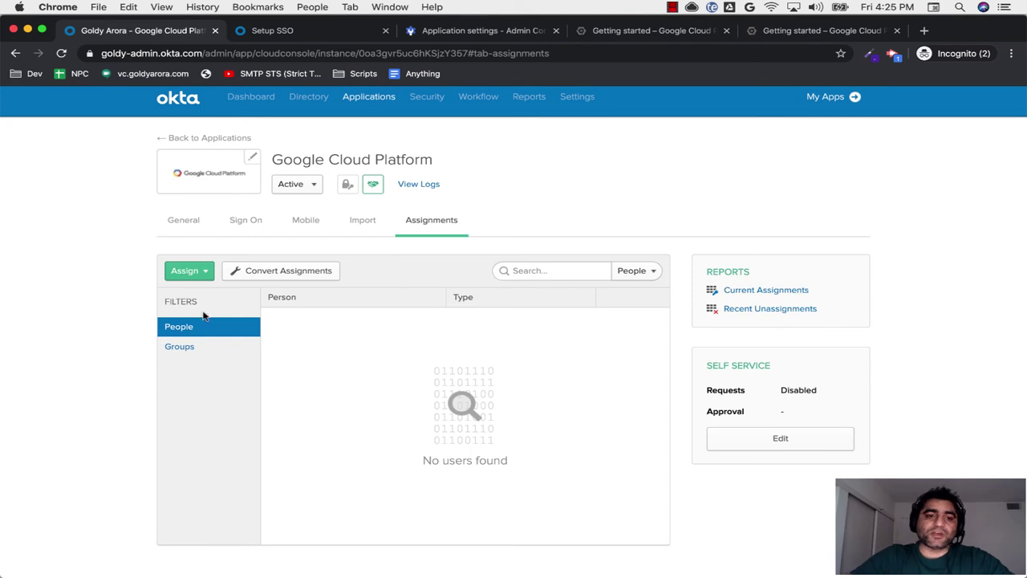
left_click(201, 273)
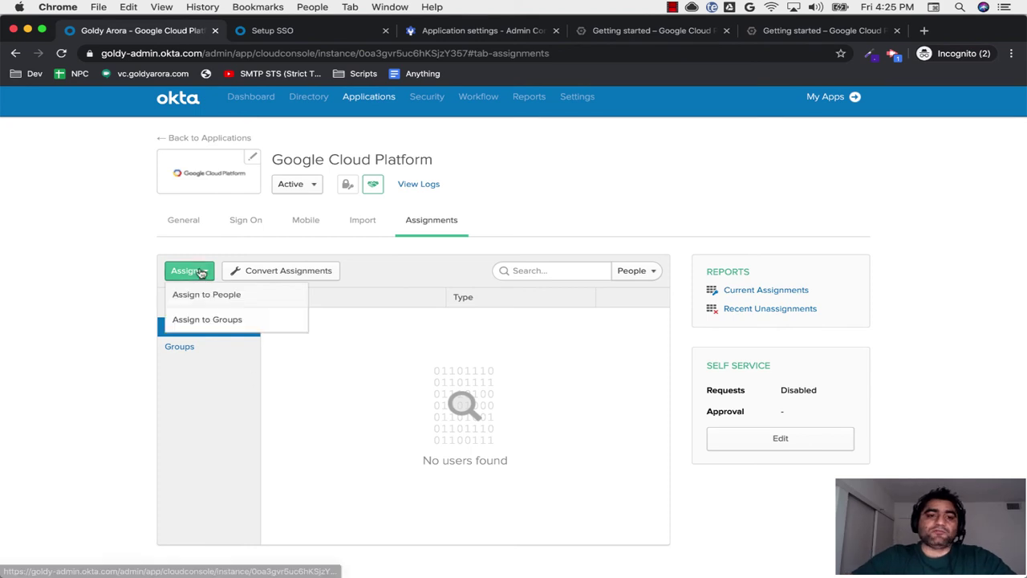
left_click(211, 321)
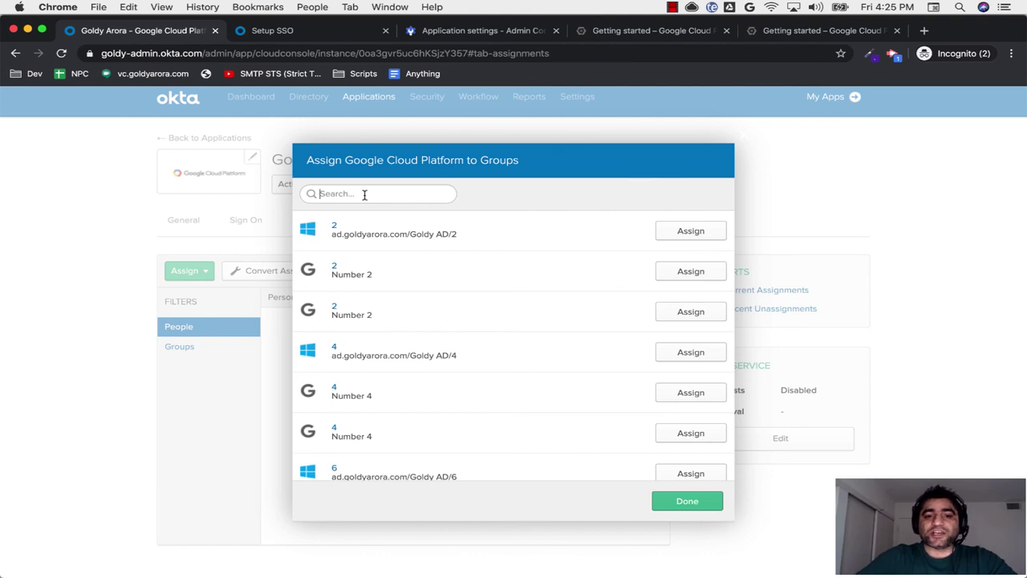
type("okta")
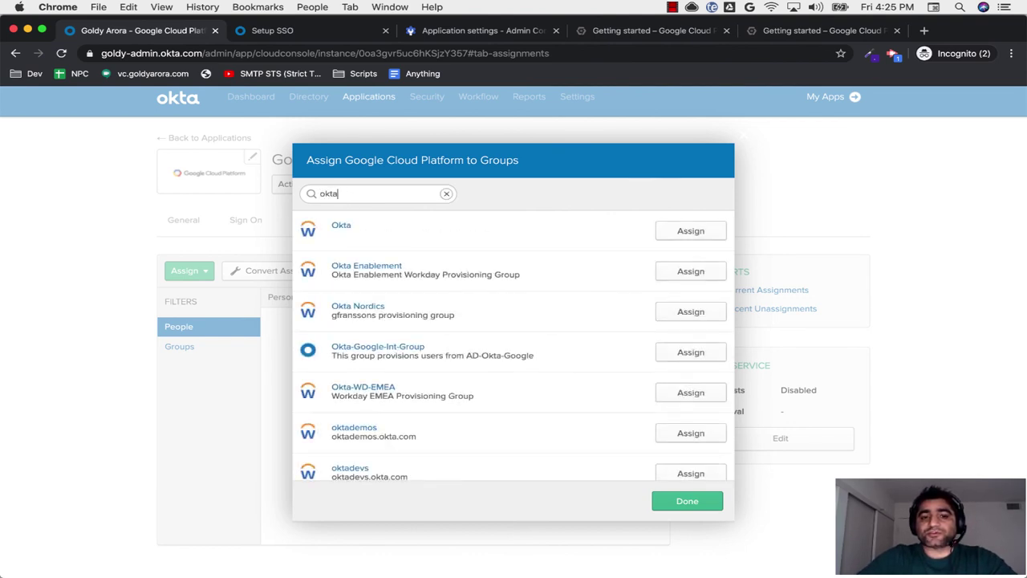
key("BackSpace")
key("BackSpace")
key("BackSpace")
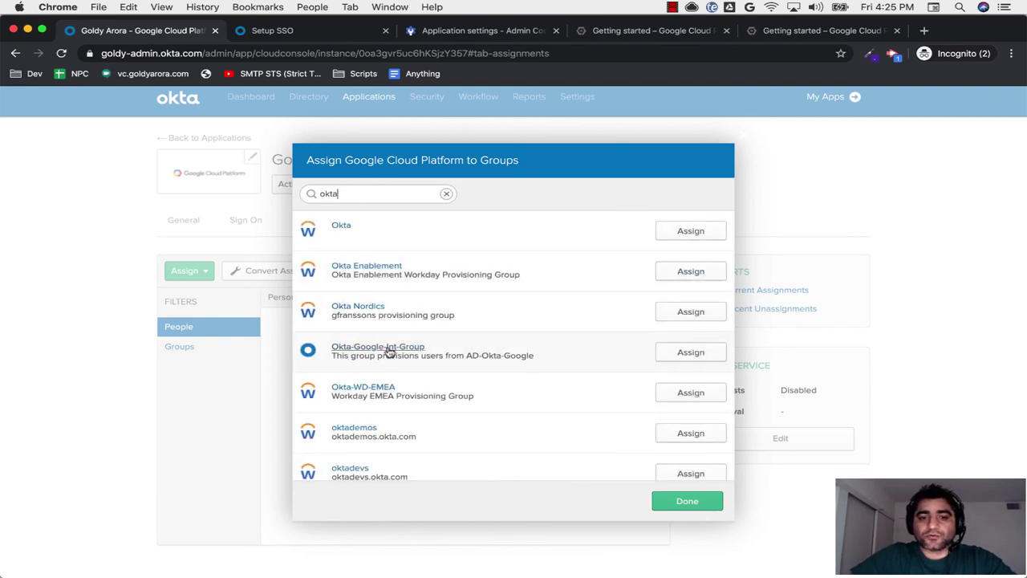
left_click(679, 354)
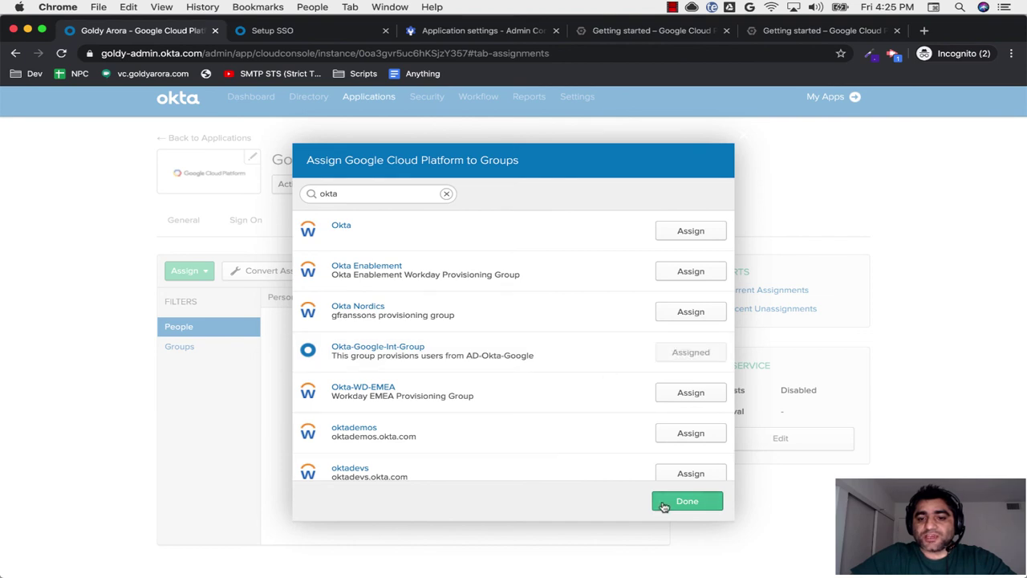
left_click(666, 500)
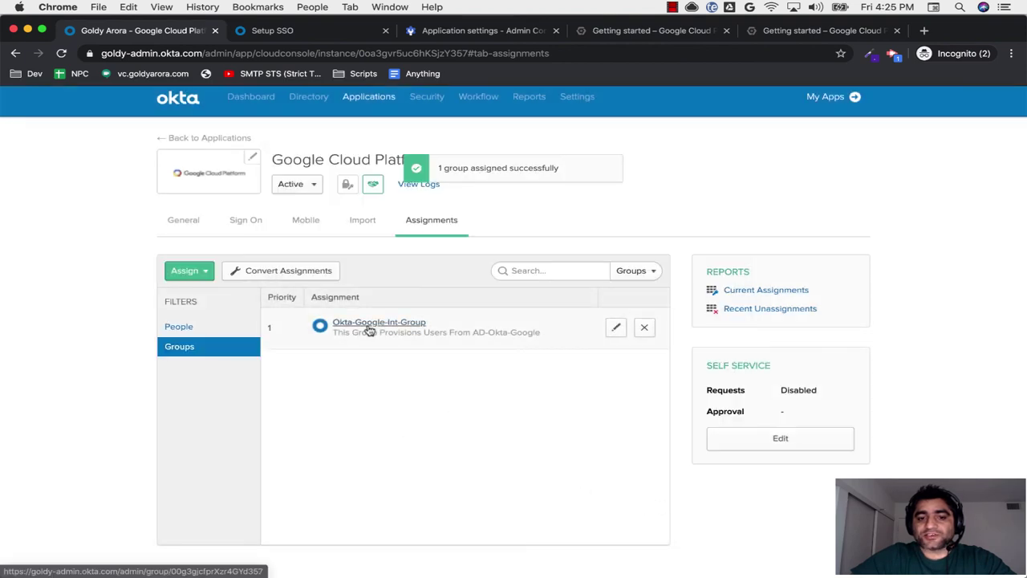
left_click(177, 329)
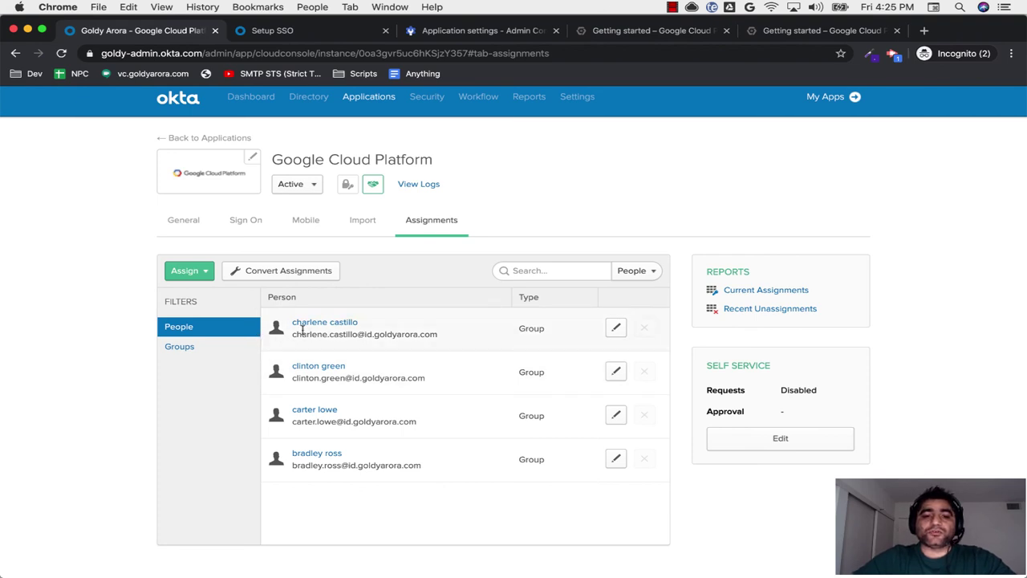
- Copy the username part of the first assigned user's e-mail and switch to the Windows machine
triple_click(359, 335)
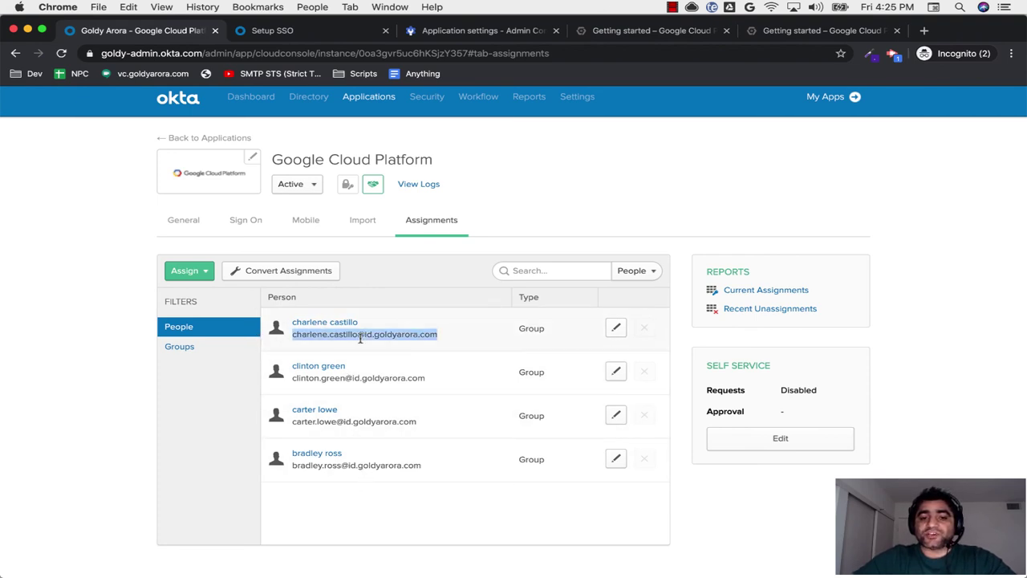
left_click(310, 335)
left_click_drag(294, 335, 342, 336)
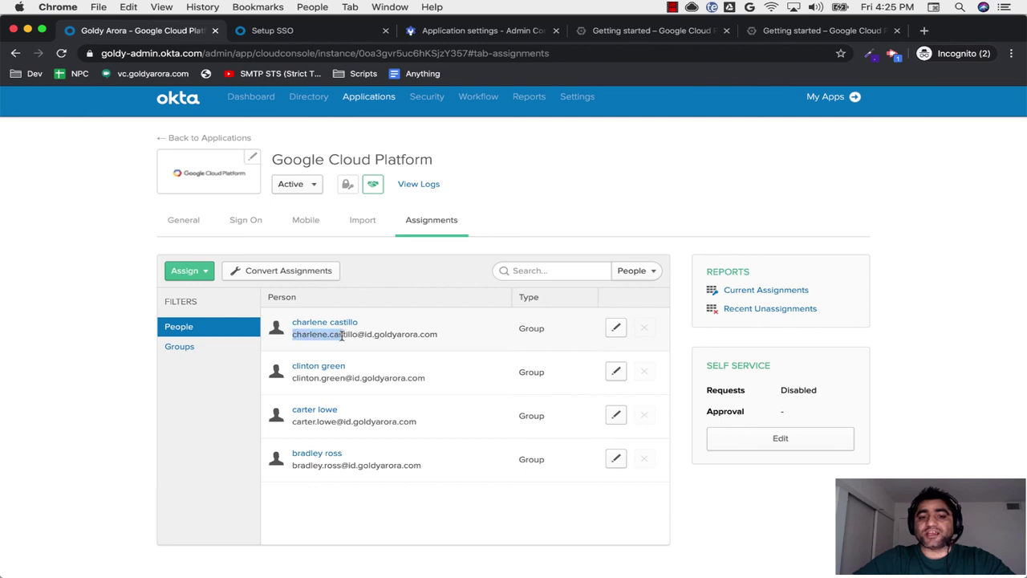
right_click(337, 339)
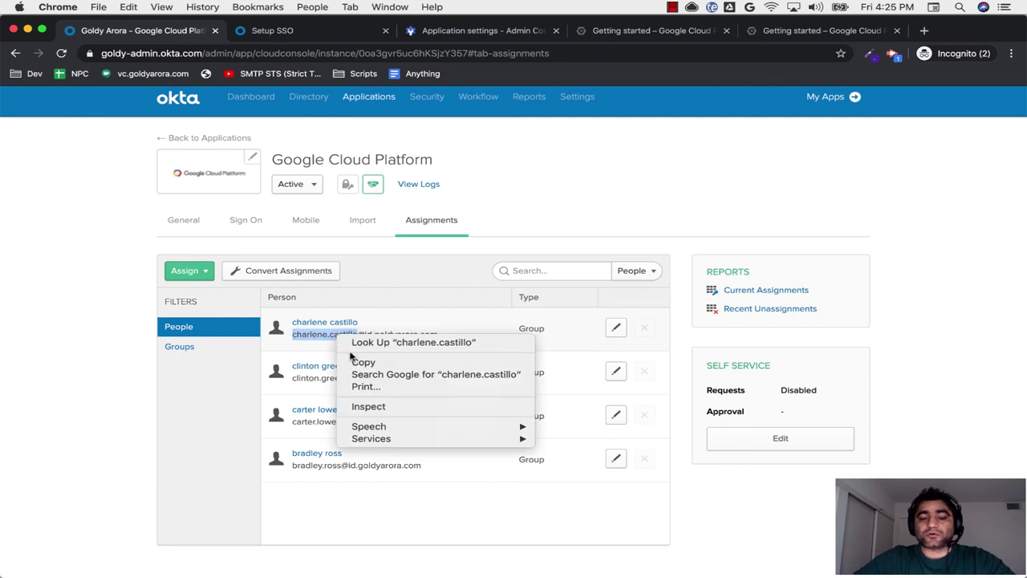
left_click(354, 362)
key("ctrl+Right")
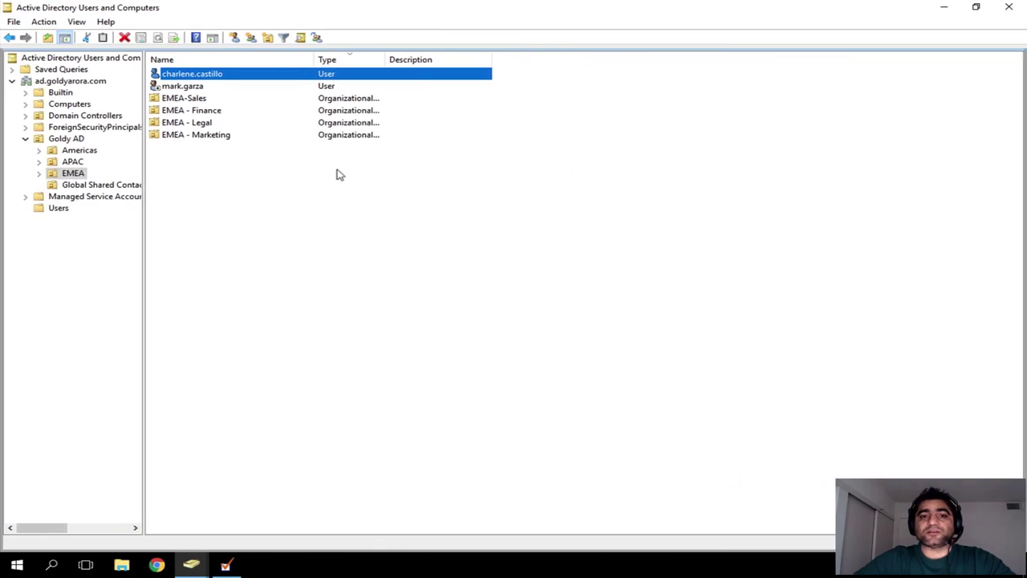
- Open the sso.goldyarora.com portal in Chrome and sign in with the pasted AD username and password
left_click(158, 564)
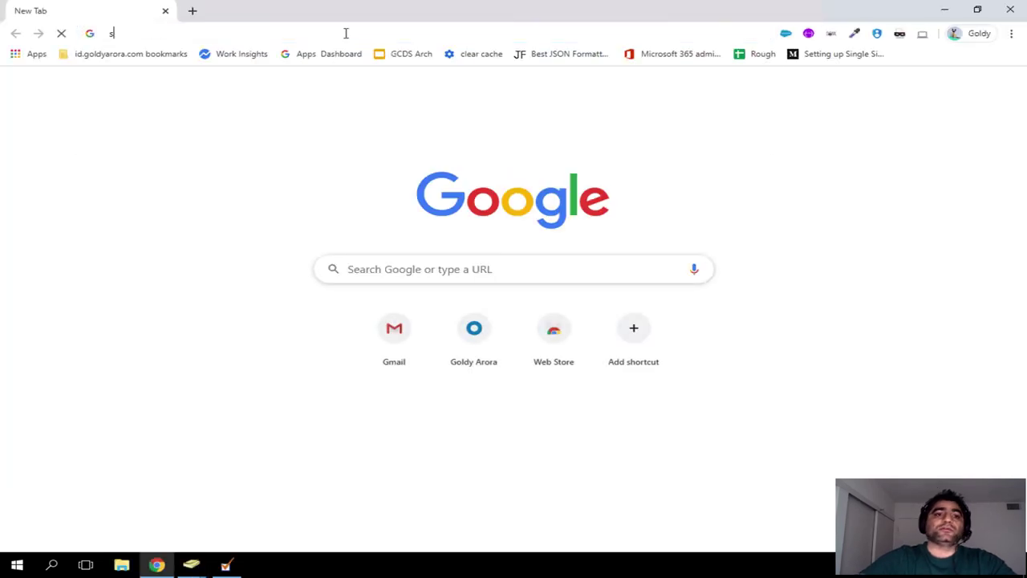
type("sso.")
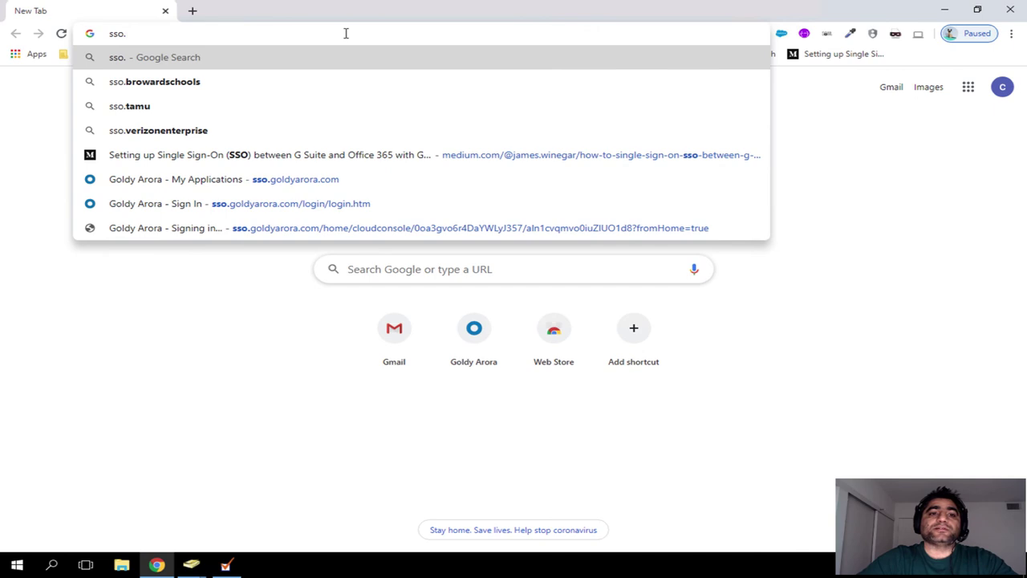
type("goldy")
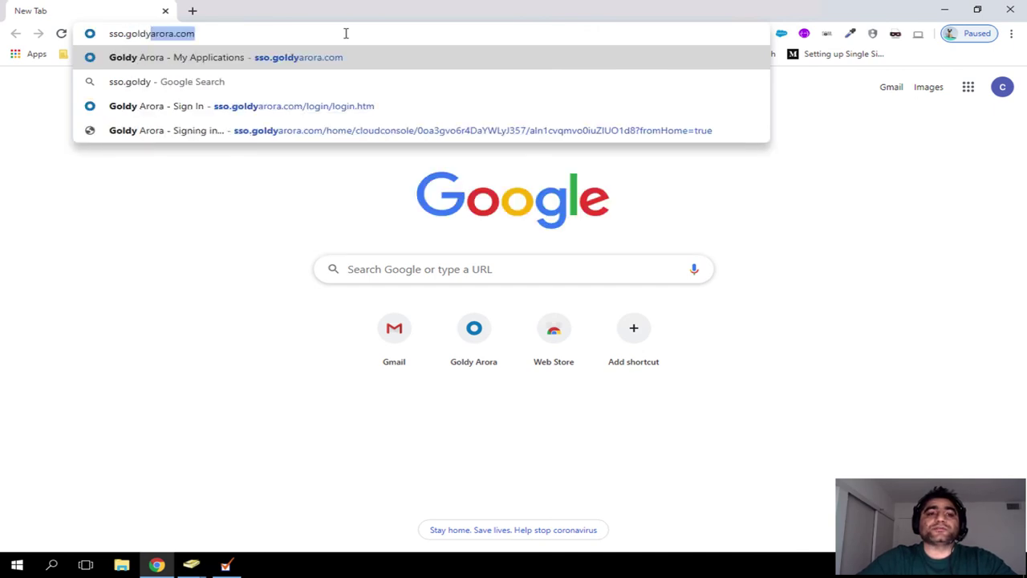
key("Return")
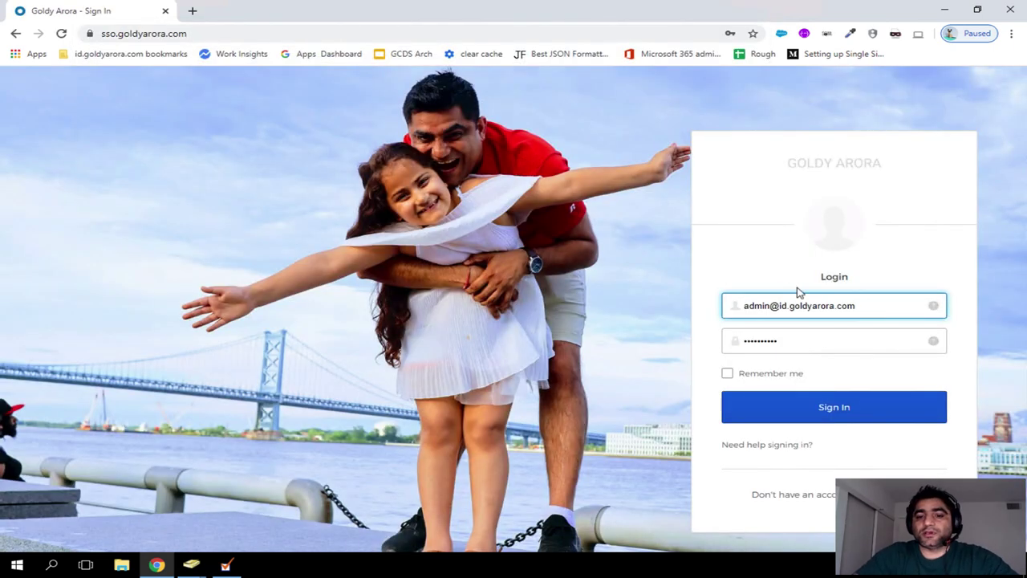
triple_click(829, 306)
key("BackSpace")
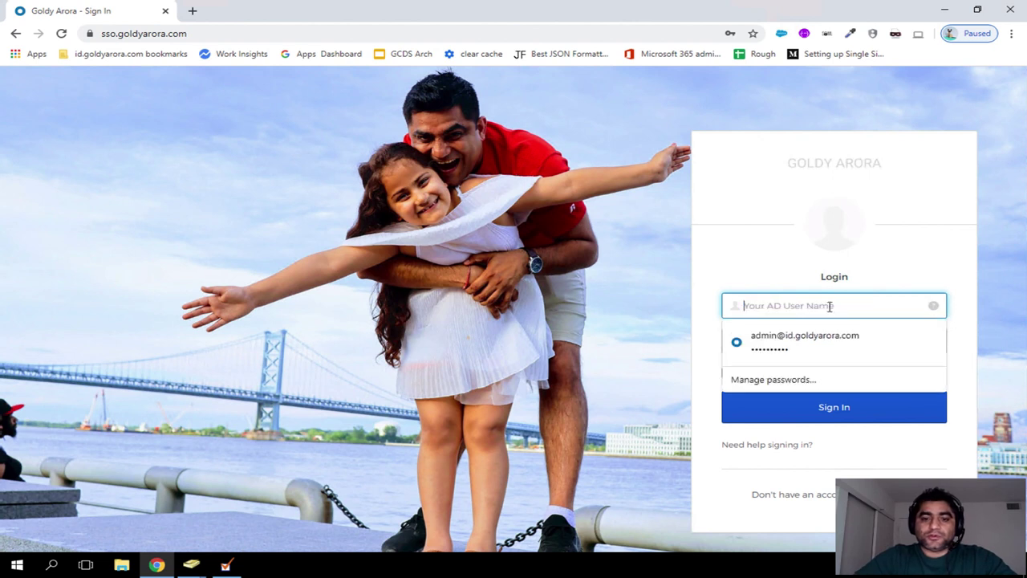
key("ctrl+v")
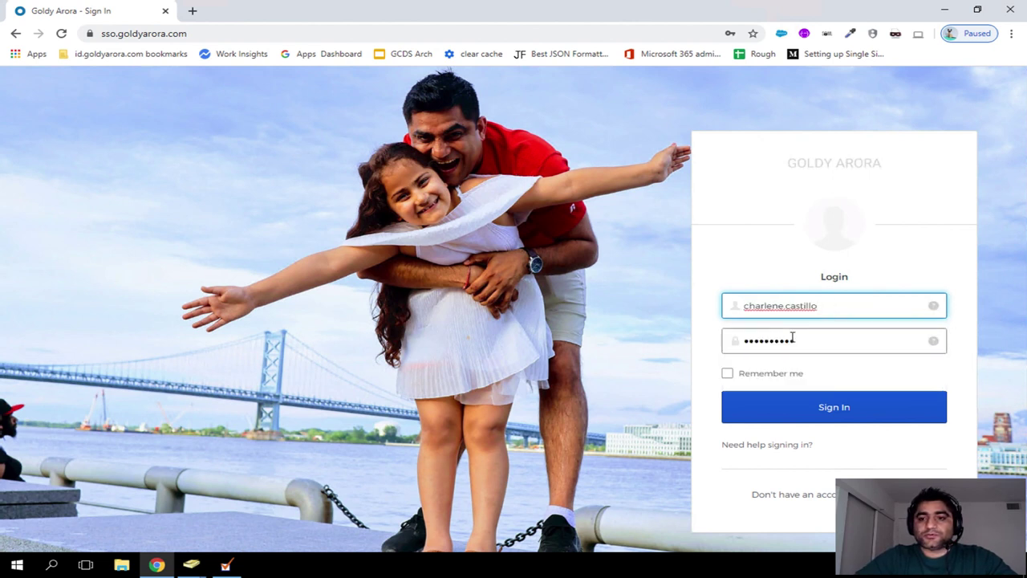
double_click(793, 341)
type("***")
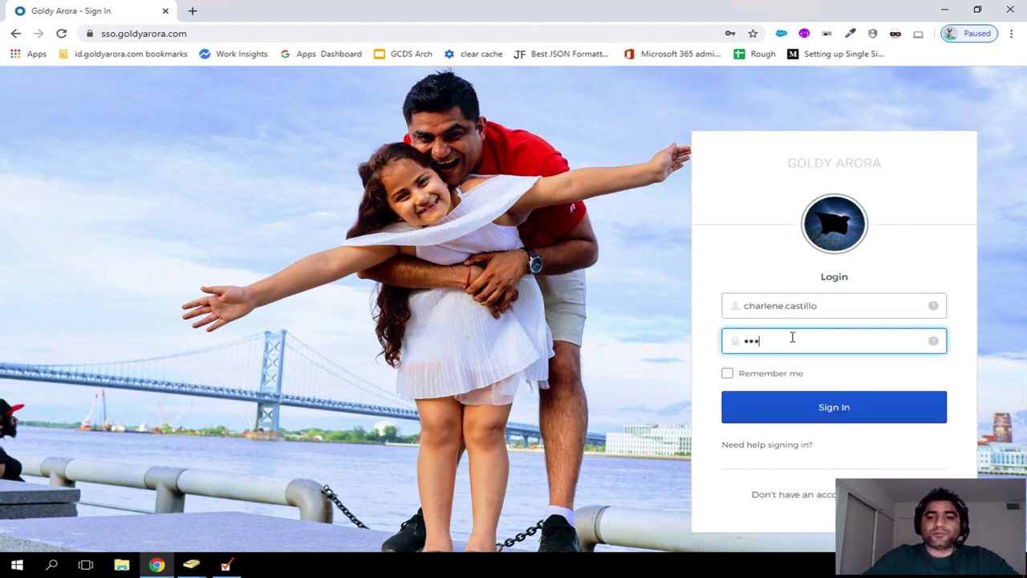
key("Return")
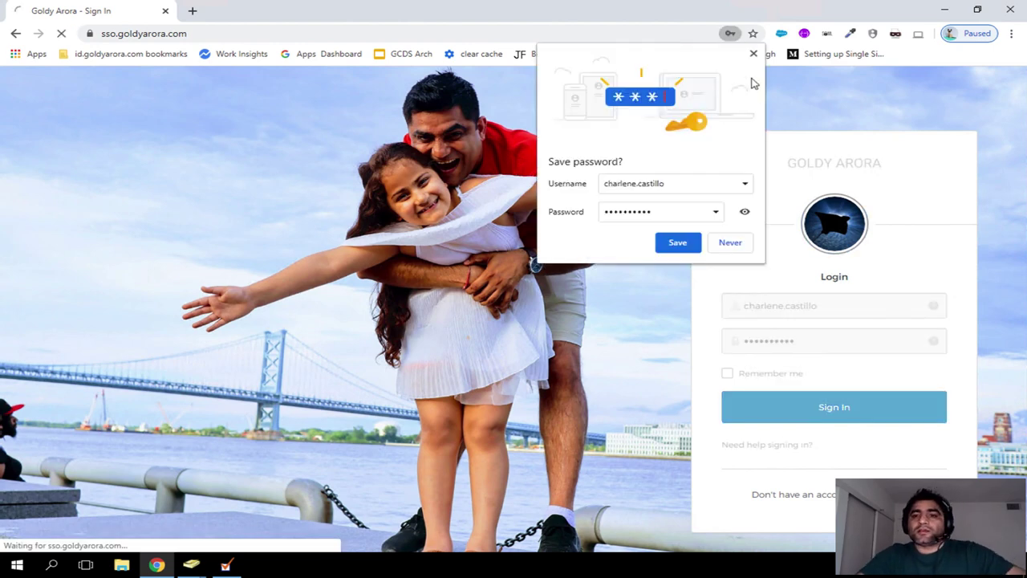
left_click(752, 53)
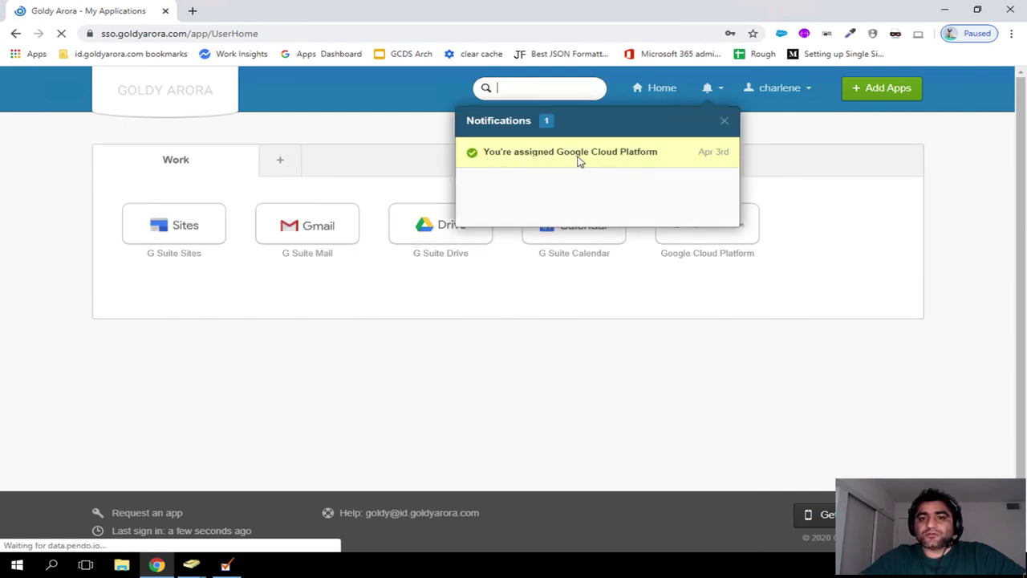
- Dismiss the Notifications panel and launch the Google Cloud Platform tile from the Okta dashboard
left_click(724, 122)
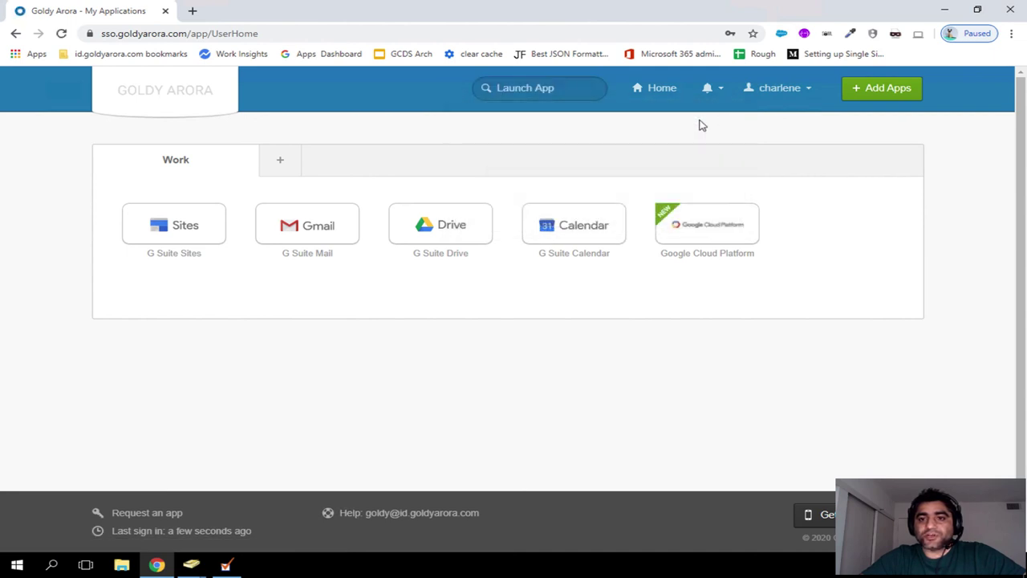
left_click(695, 230)
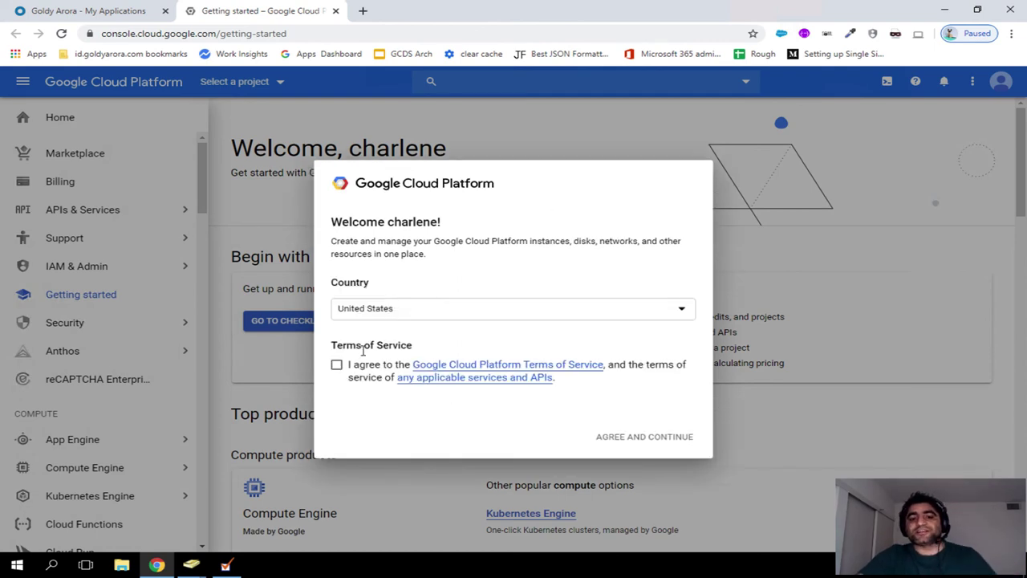
- Accept the Google Cloud Terms of Service, then return to the Okta applications dashboard tab
left_click(337, 365)
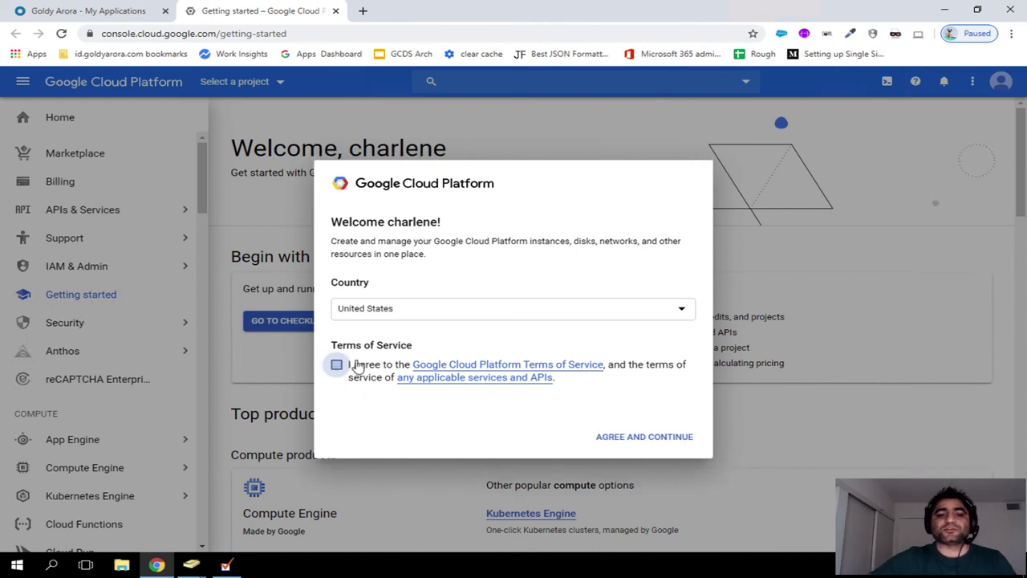
left_click(622, 440)
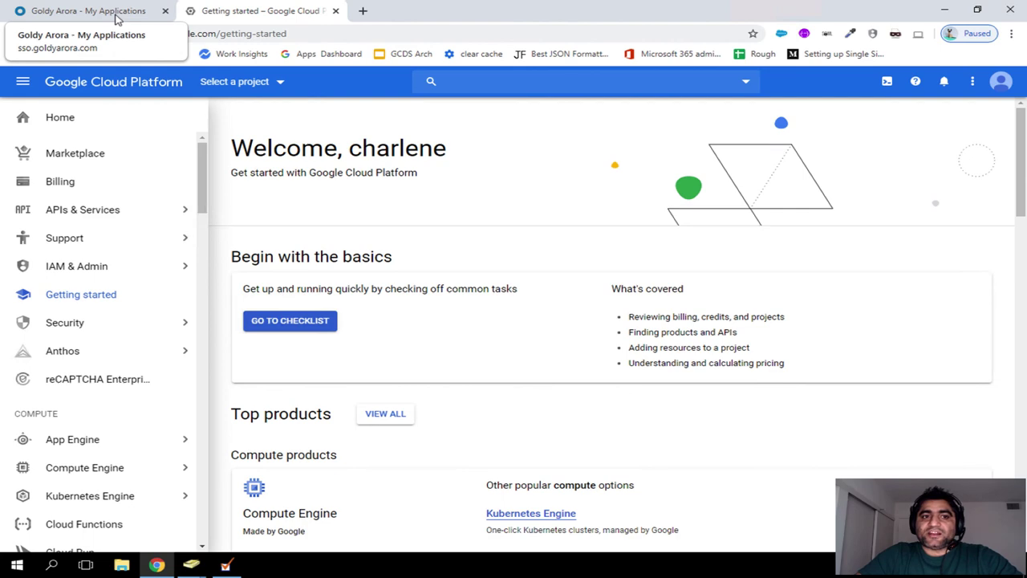
left_click(116, 17)
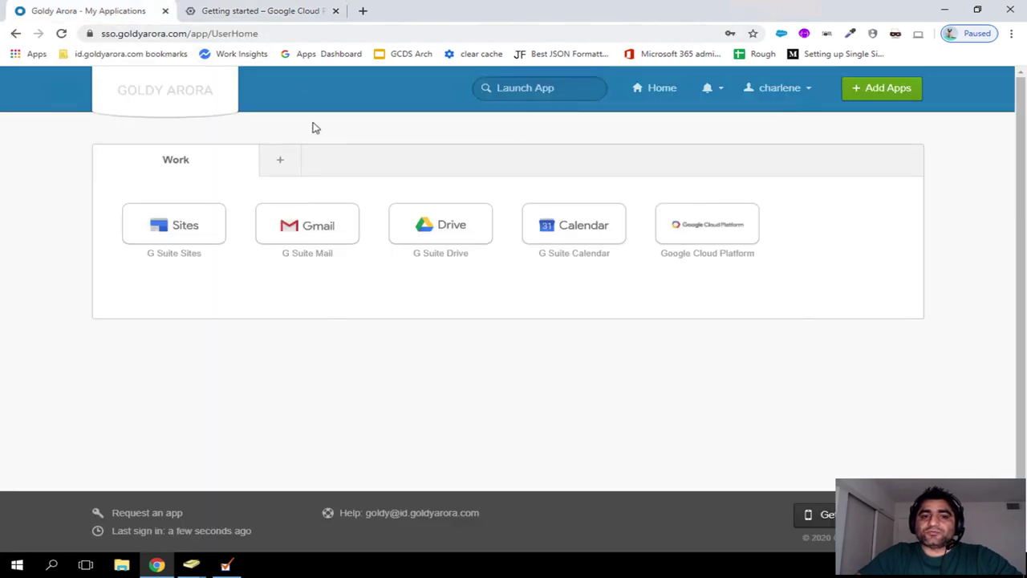
left_click(257, 12)
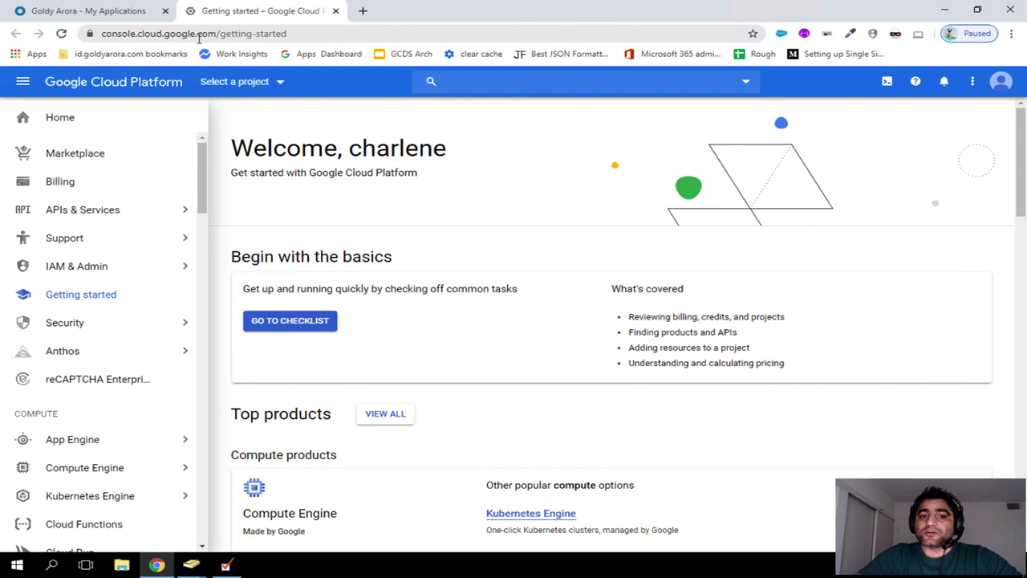
left_click(132, 16)
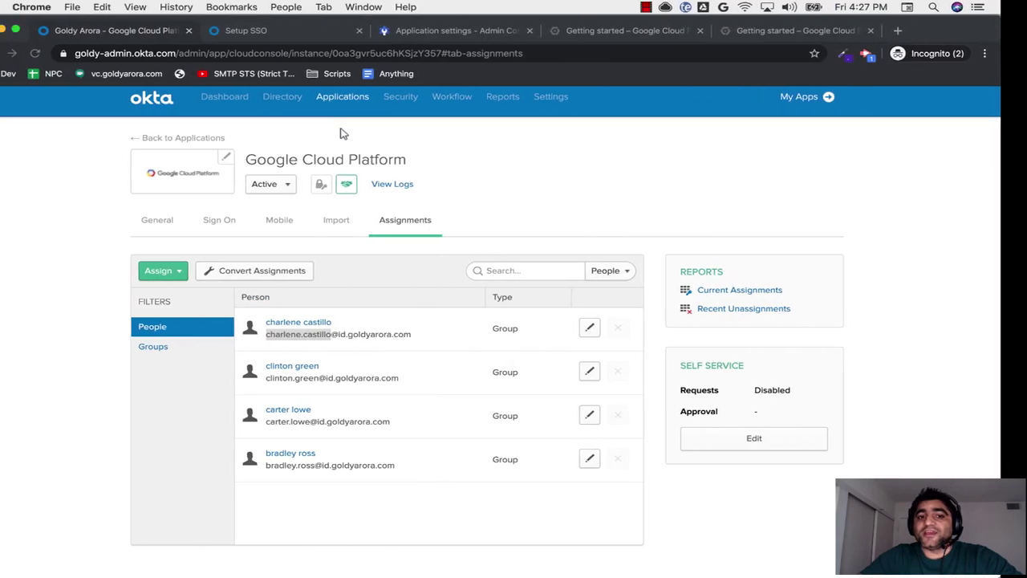
left_click(447, 145)
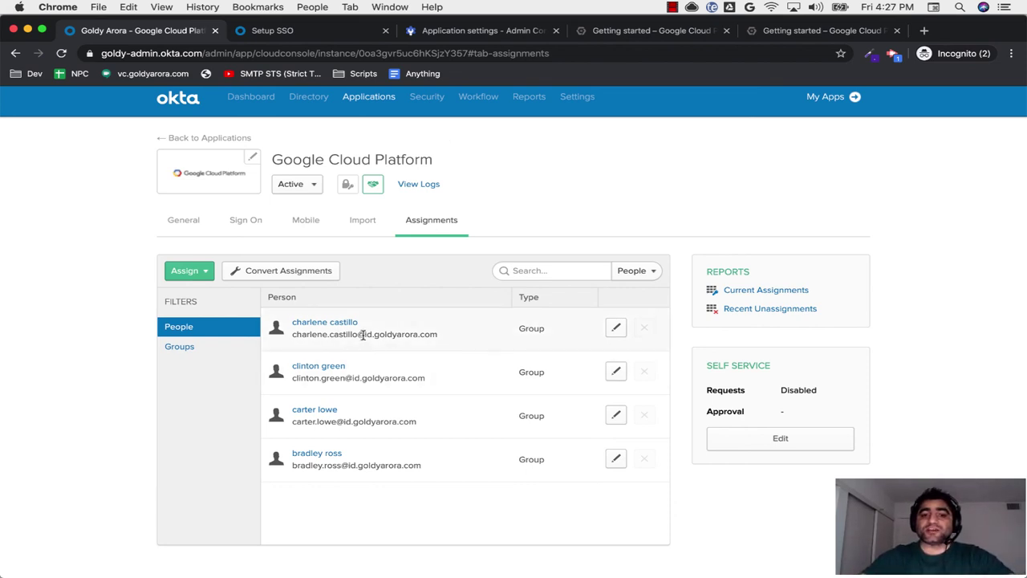
left_click_drag(365, 334, 435, 333)
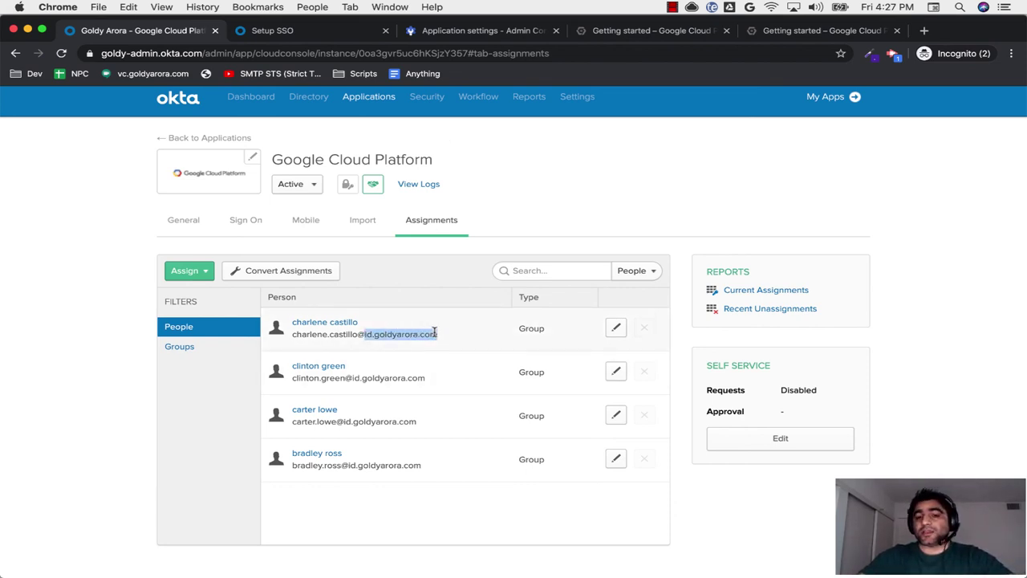